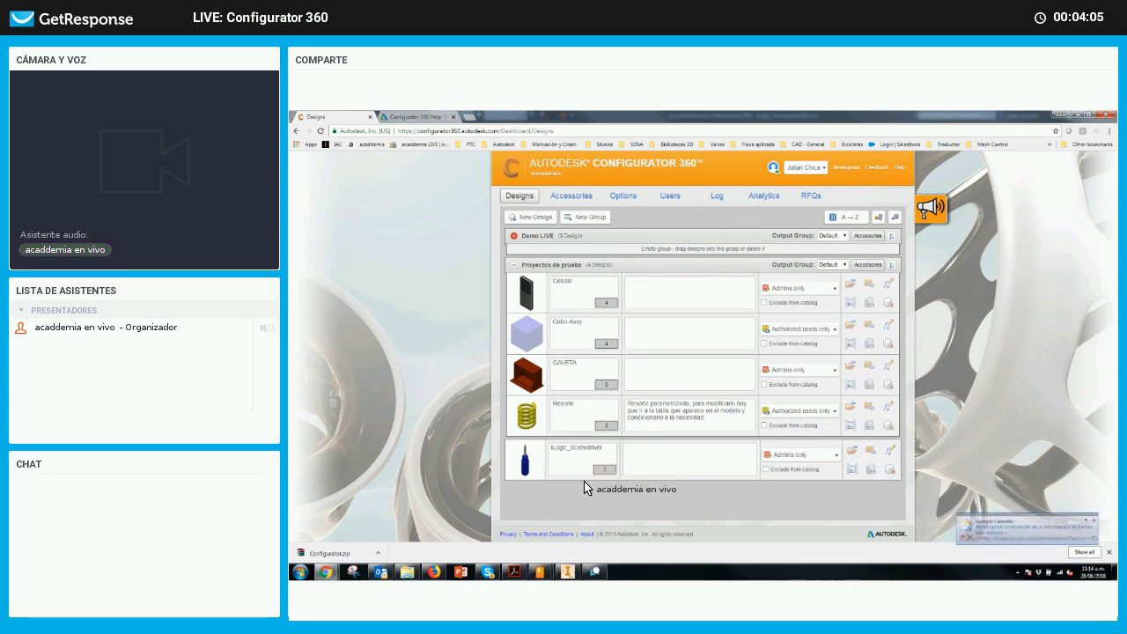
Dismiss Outlook's task list and switch to the Inventor window with the screwdriver assembly
right_click(388, 570)
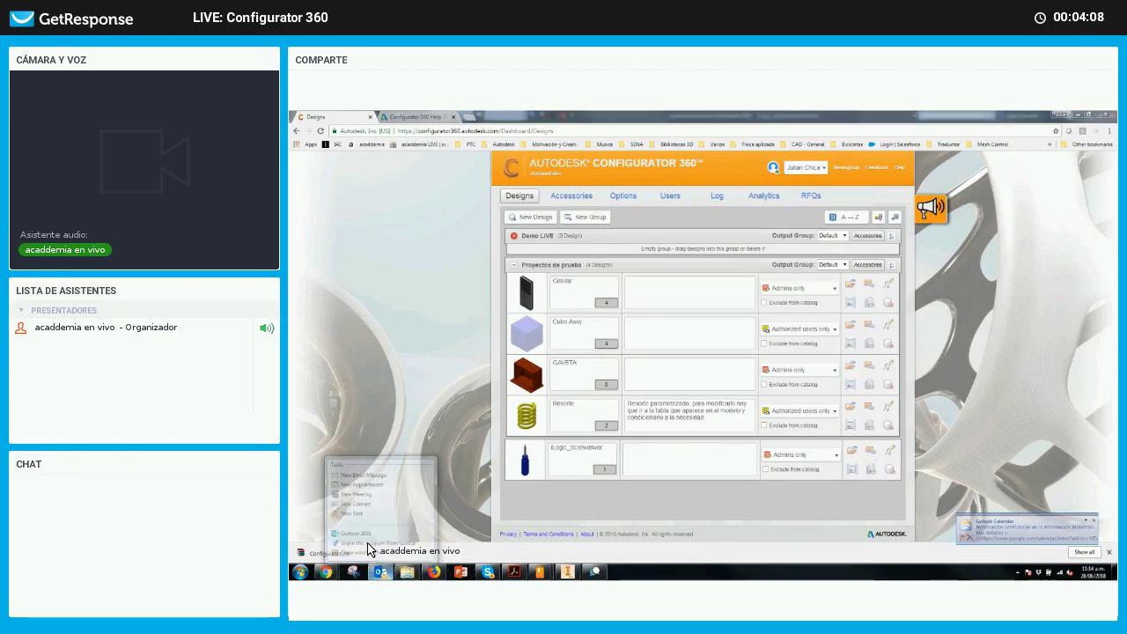
click(508, 451)
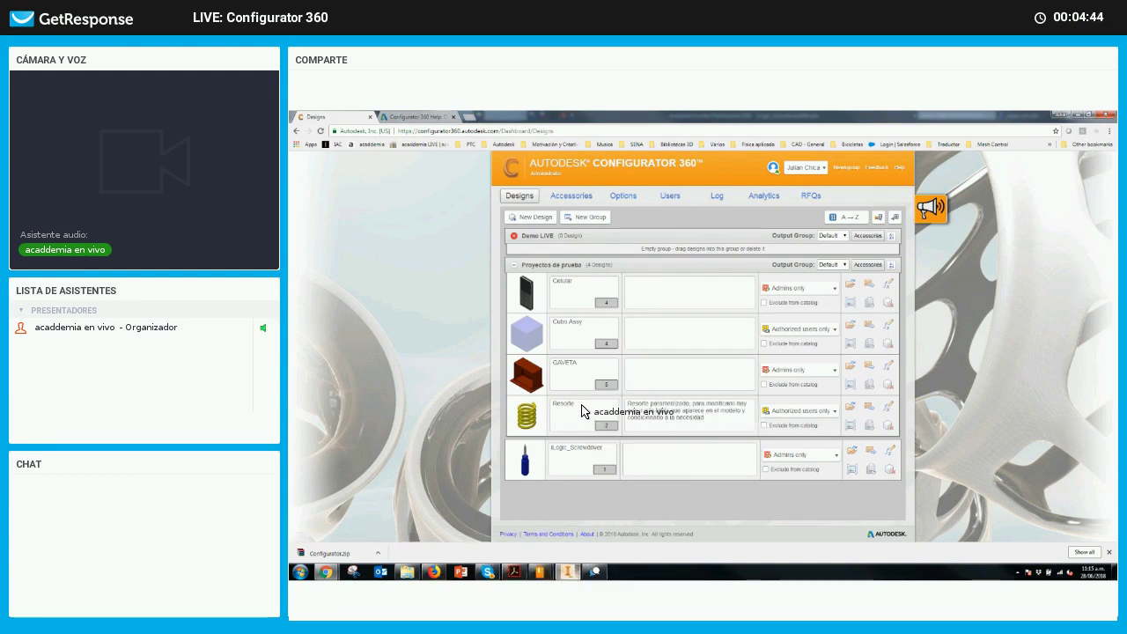
key(alt+Tab)
Orbit and select the screwdriver body, then activate the Logic level of detail
shift+middle_drag(586, 405, 621, 406)
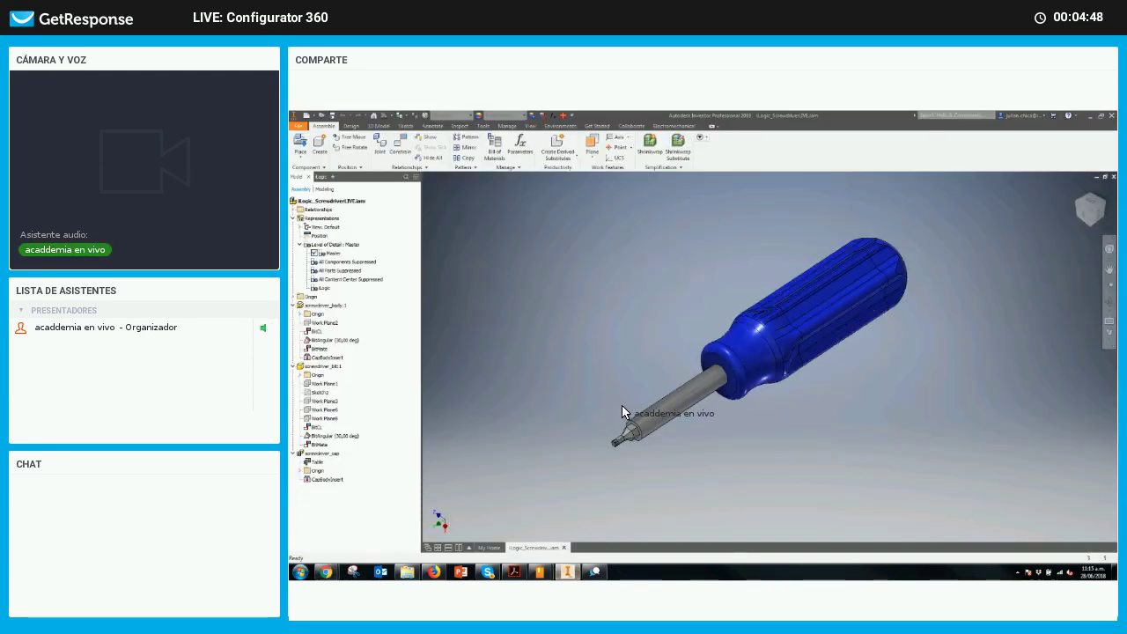
click(740, 394)
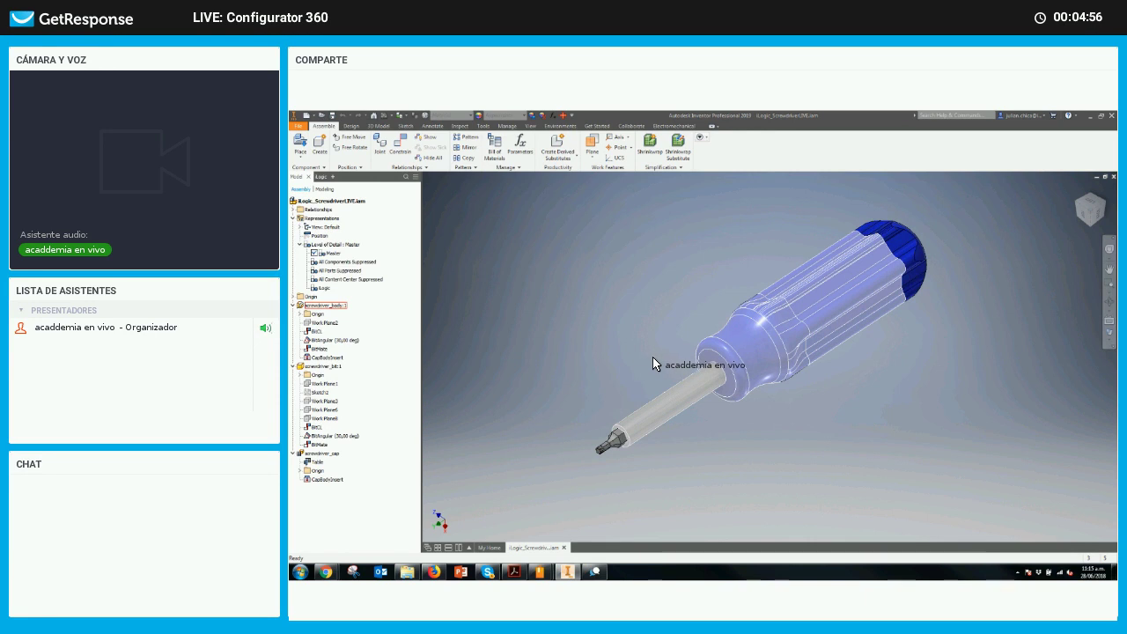
click(652, 363)
scroll(725, 344, up, 2)
click(728, 370)
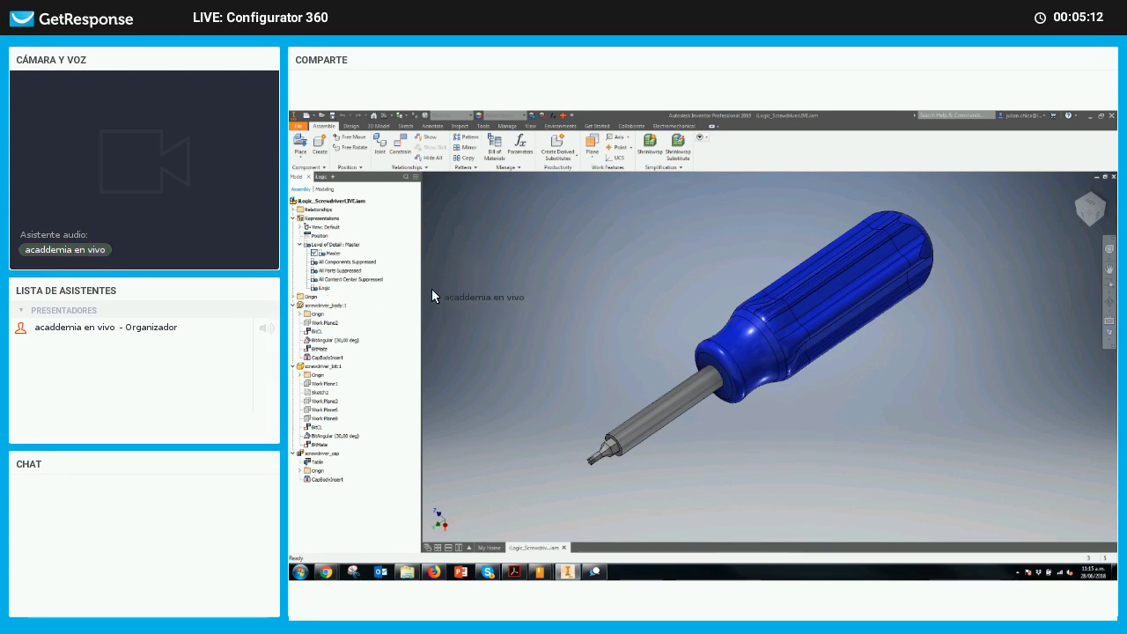
double_click(323, 288)
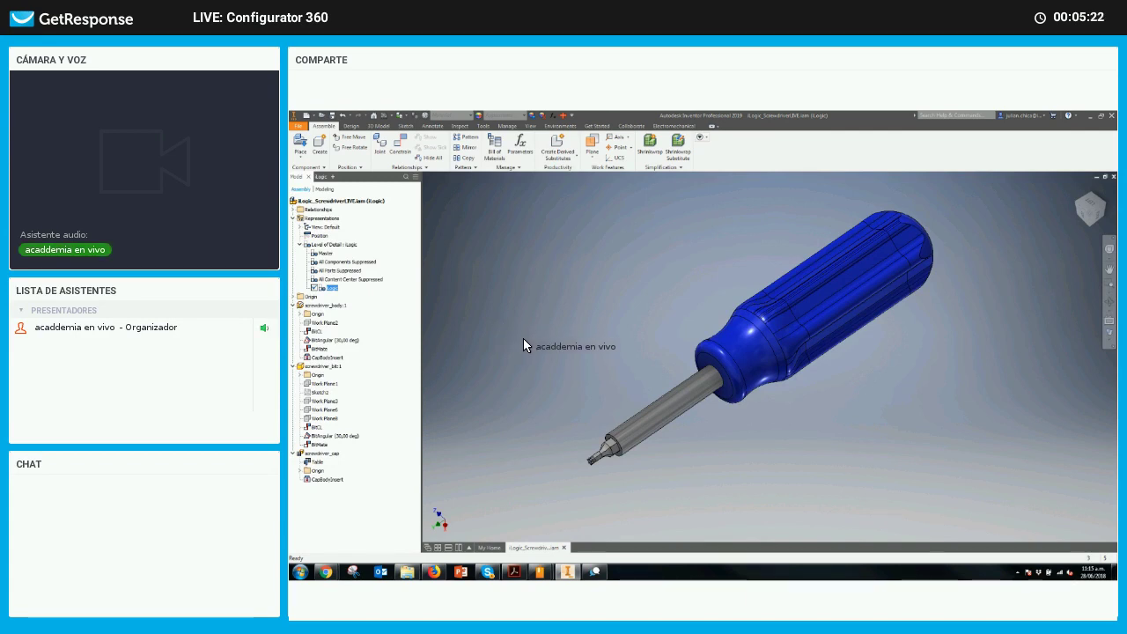
click(467, 343)
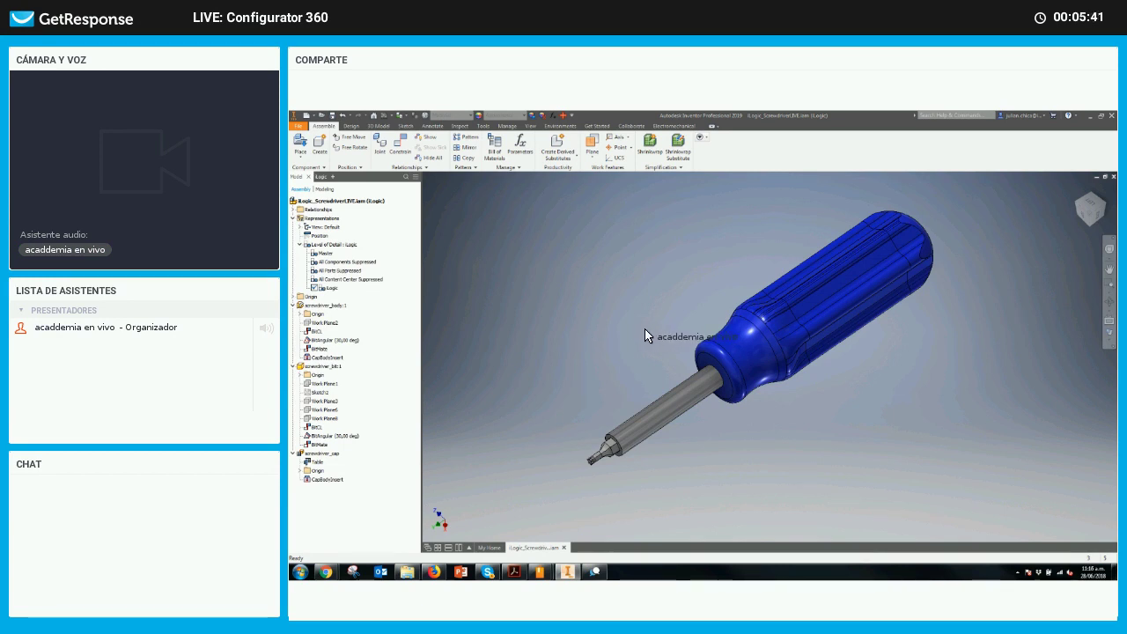
Open Form 1 from the iLogic panel and set ScrewdriverType to Standard
click(321, 177)
click(344, 205)
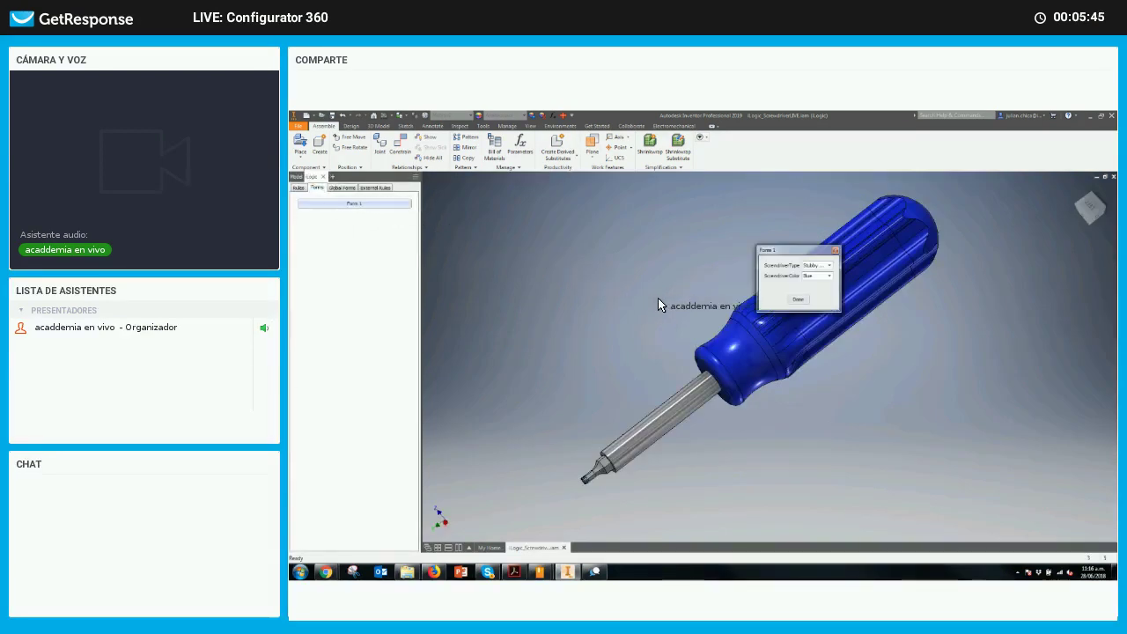
drag(766, 263, 547, 242)
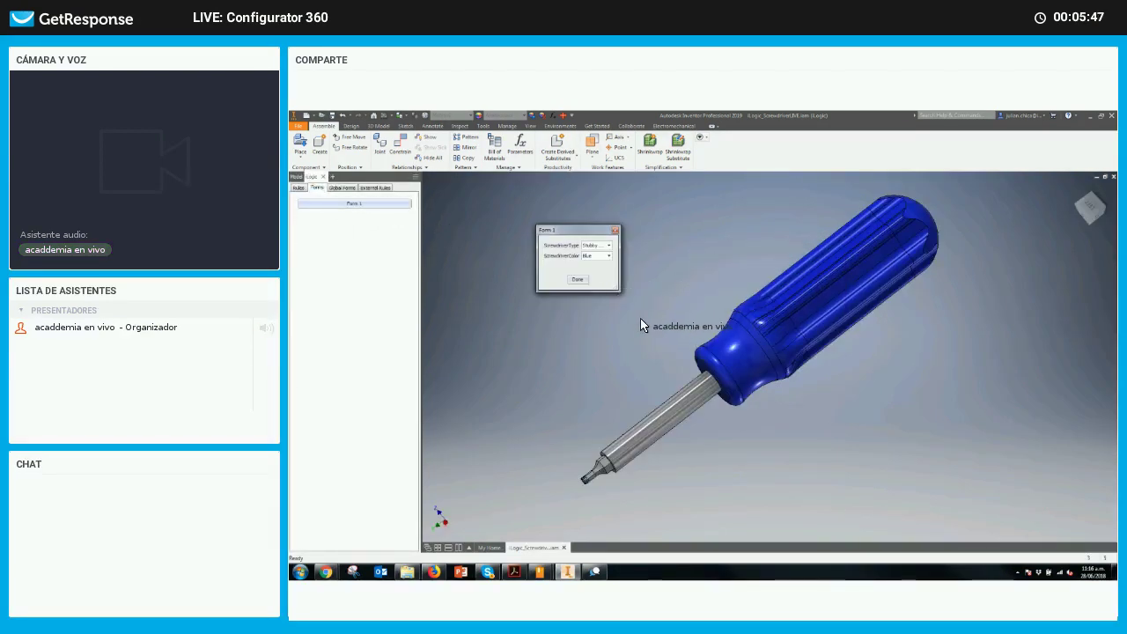
click(608, 246)
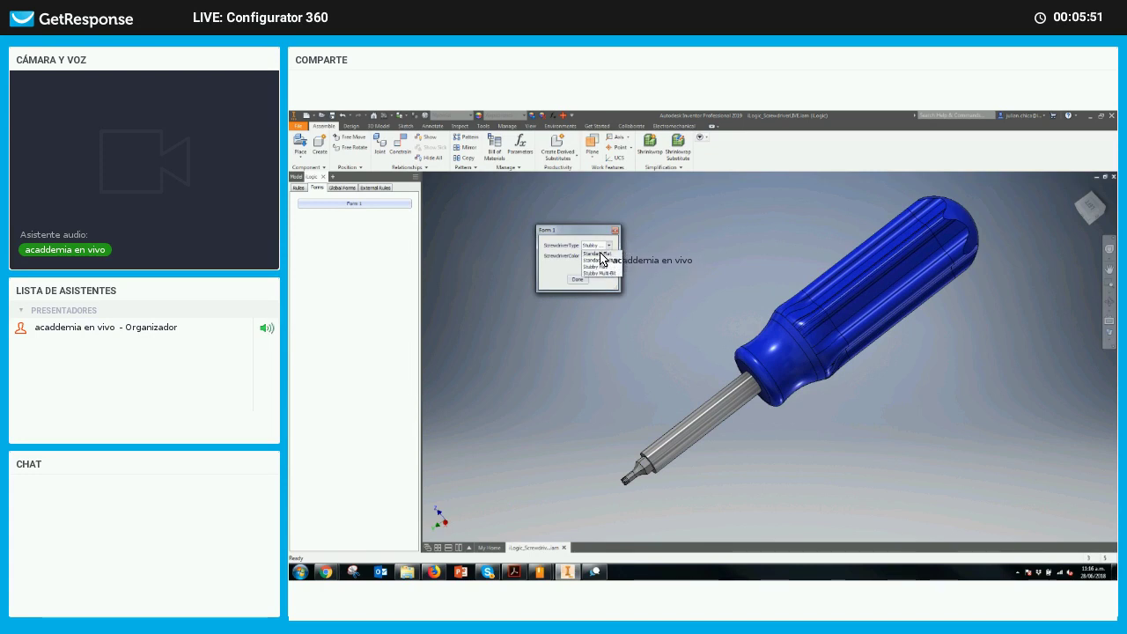
click(603, 259)
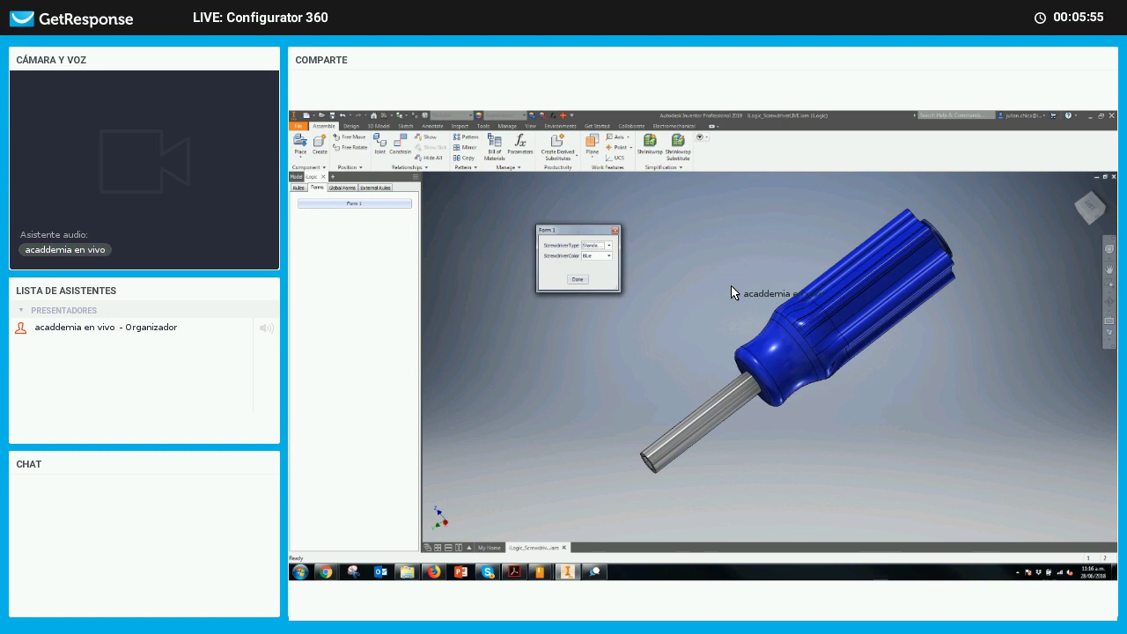
scroll(731, 265, down, 2)
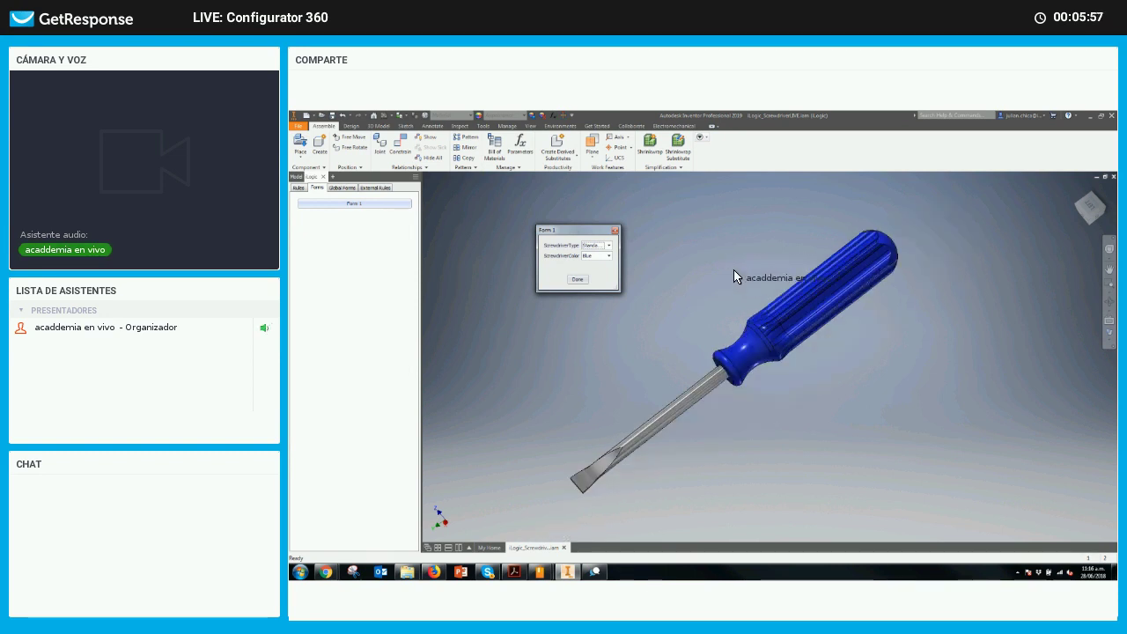
shift+middle_drag(594, 440, 793, 329)
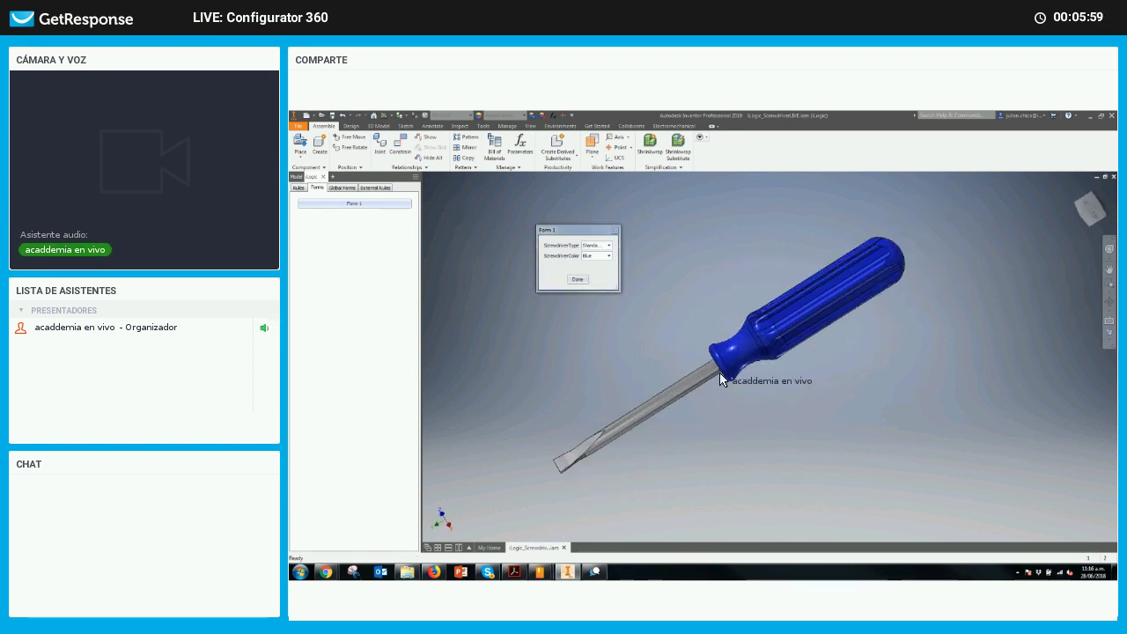
click(609, 246)
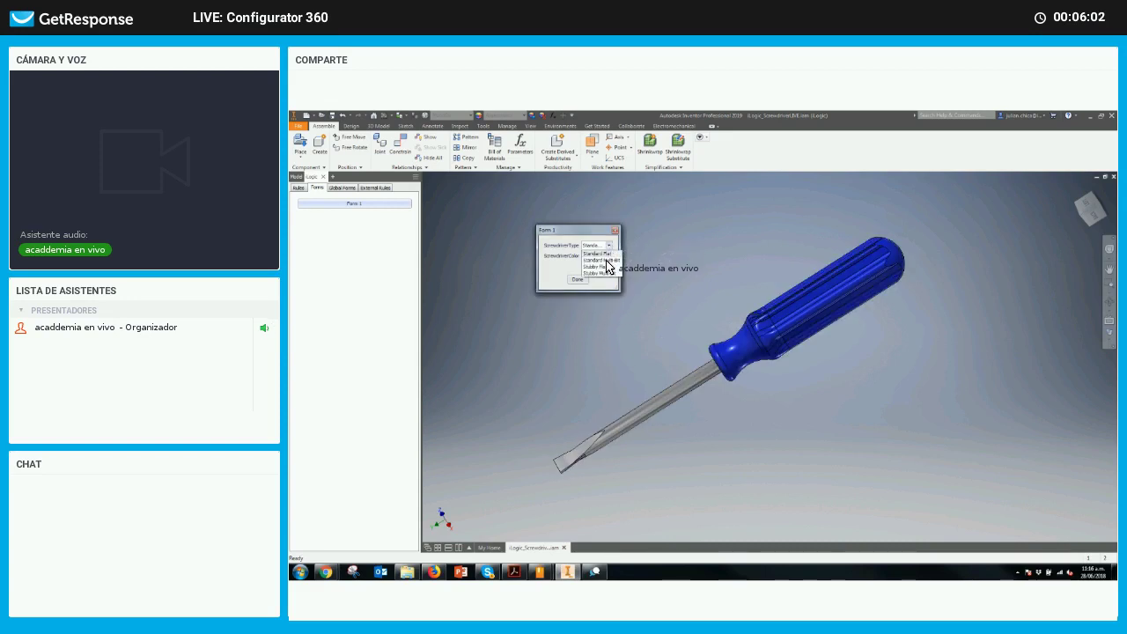
click(644, 322)
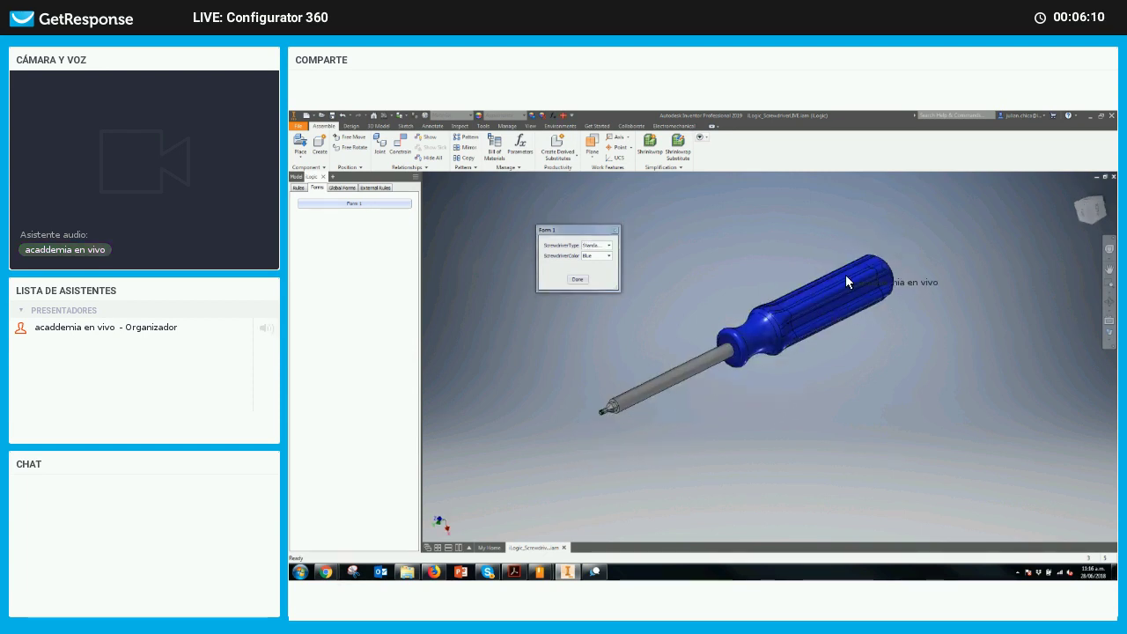
Try Black, Green and Red handle colours, settle on Yellow, and close Form 1
shift+middle_drag(846, 275, 886, 270)
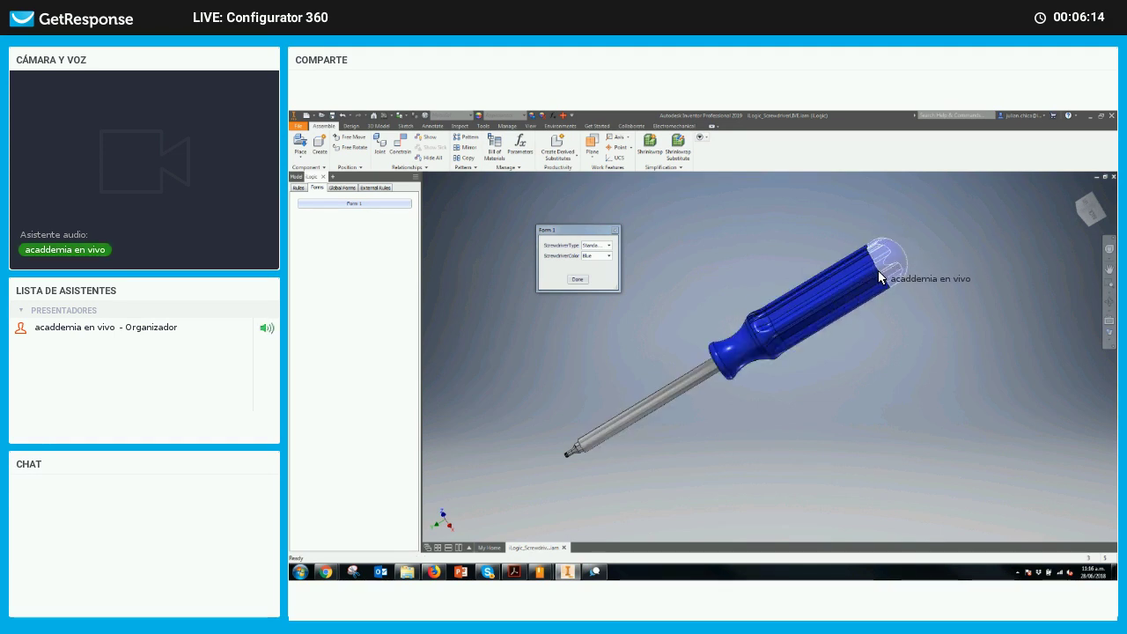
click(877, 276)
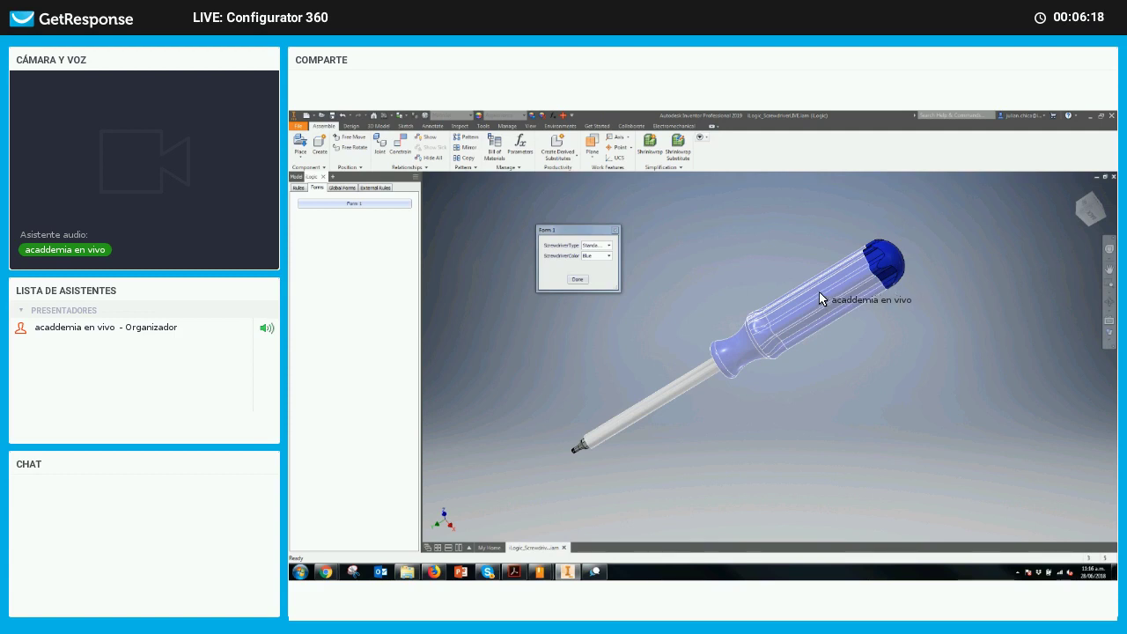
click(628, 266)
click(609, 256)
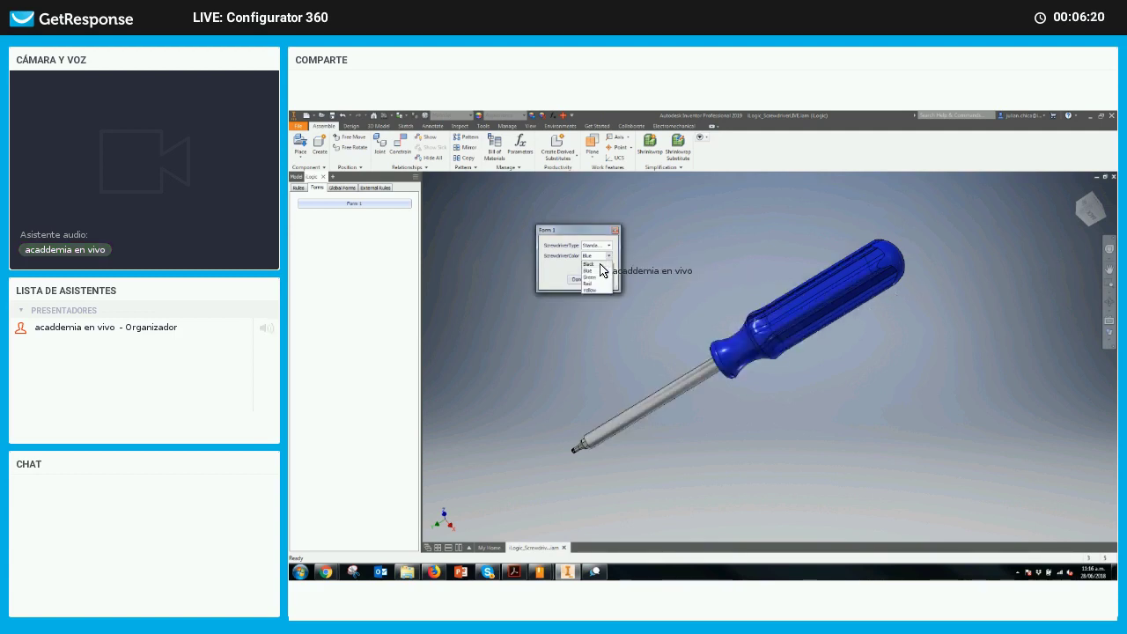
click(596, 270)
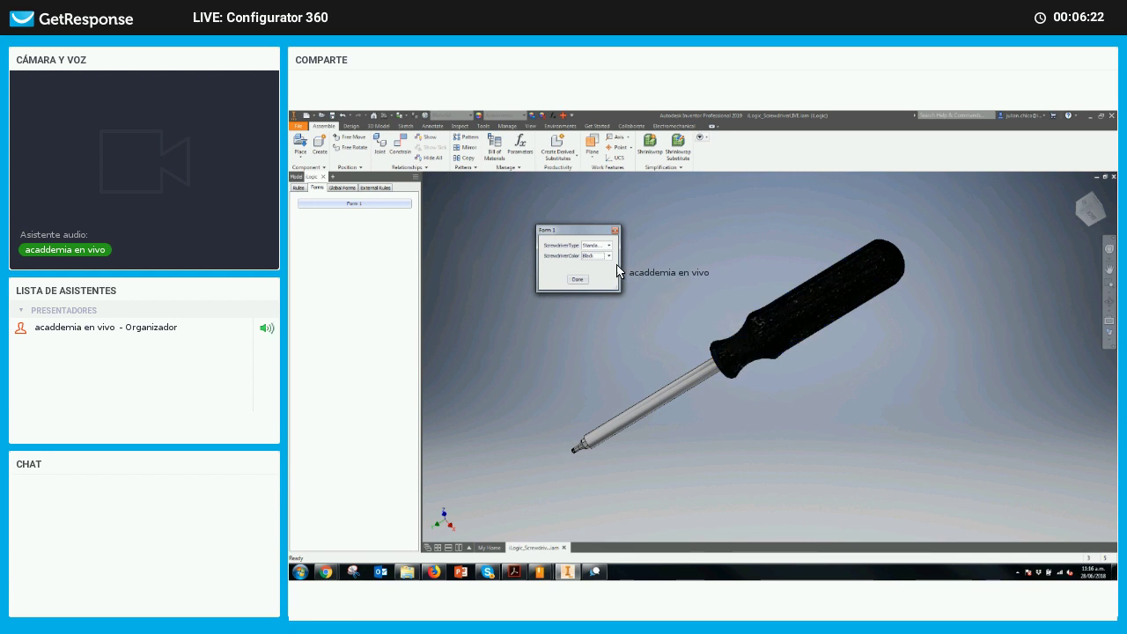
click(609, 256)
click(602, 276)
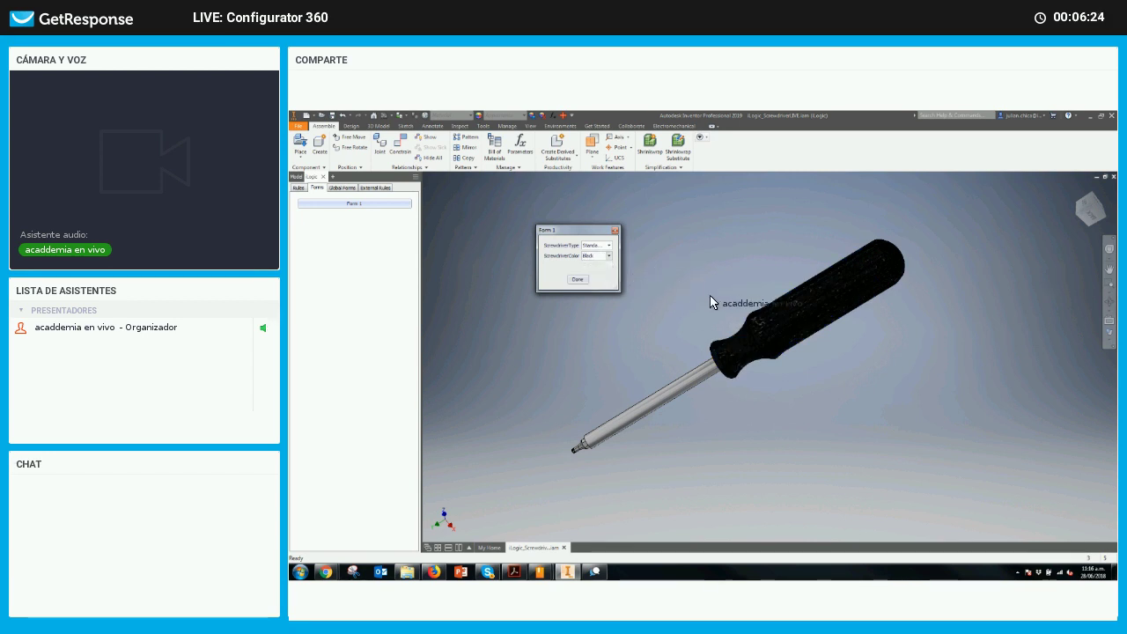
click(608, 256)
click(593, 284)
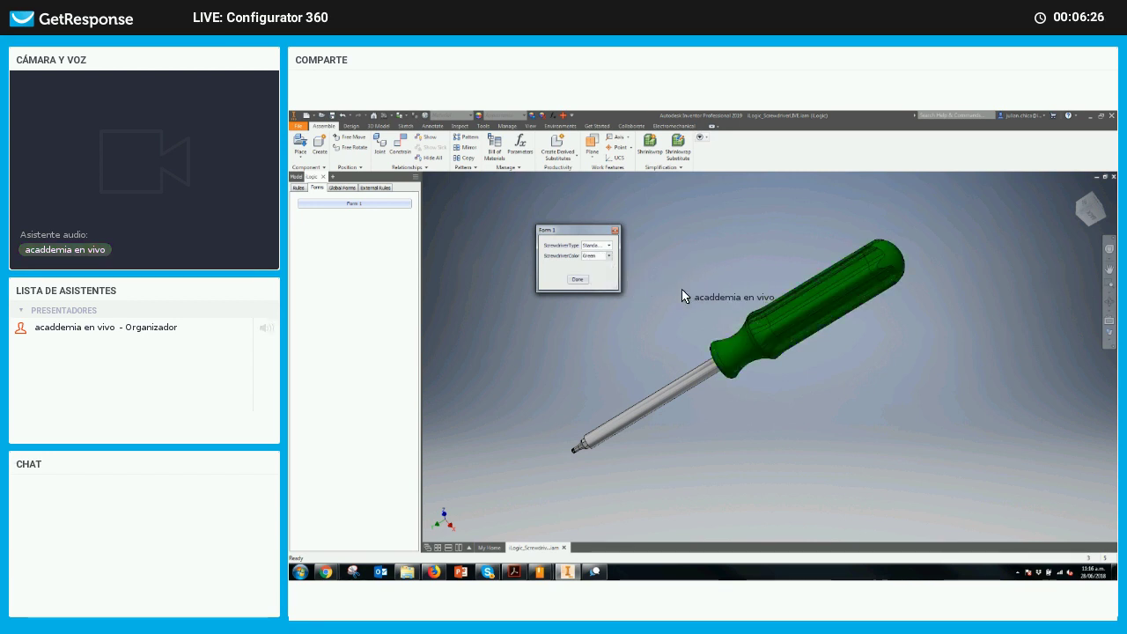
click(608, 255)
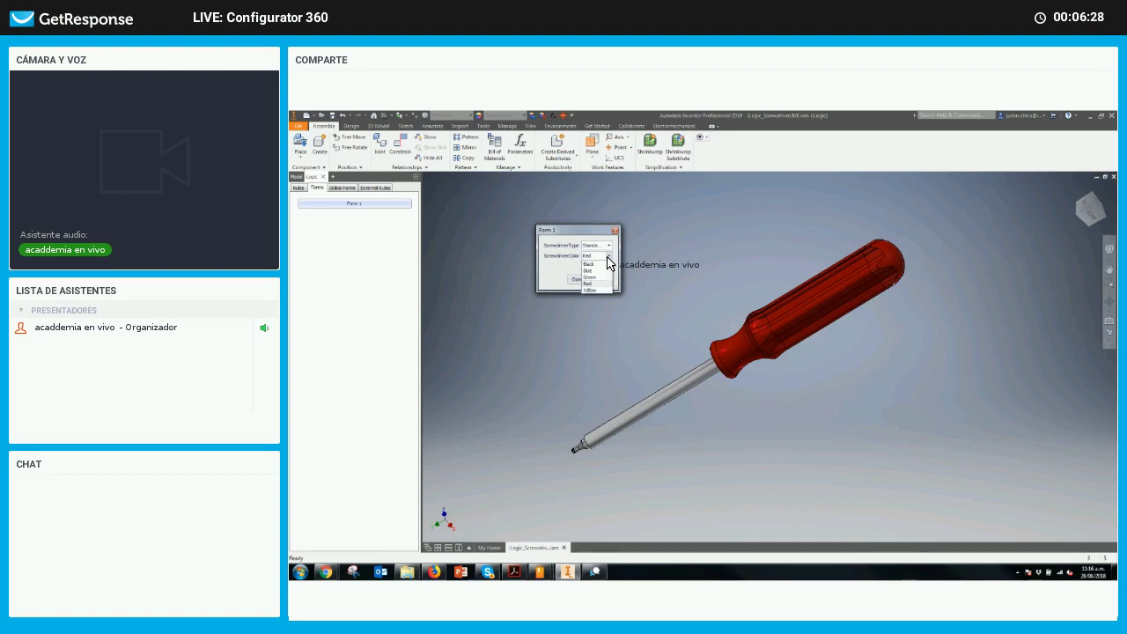
click(590, 284)
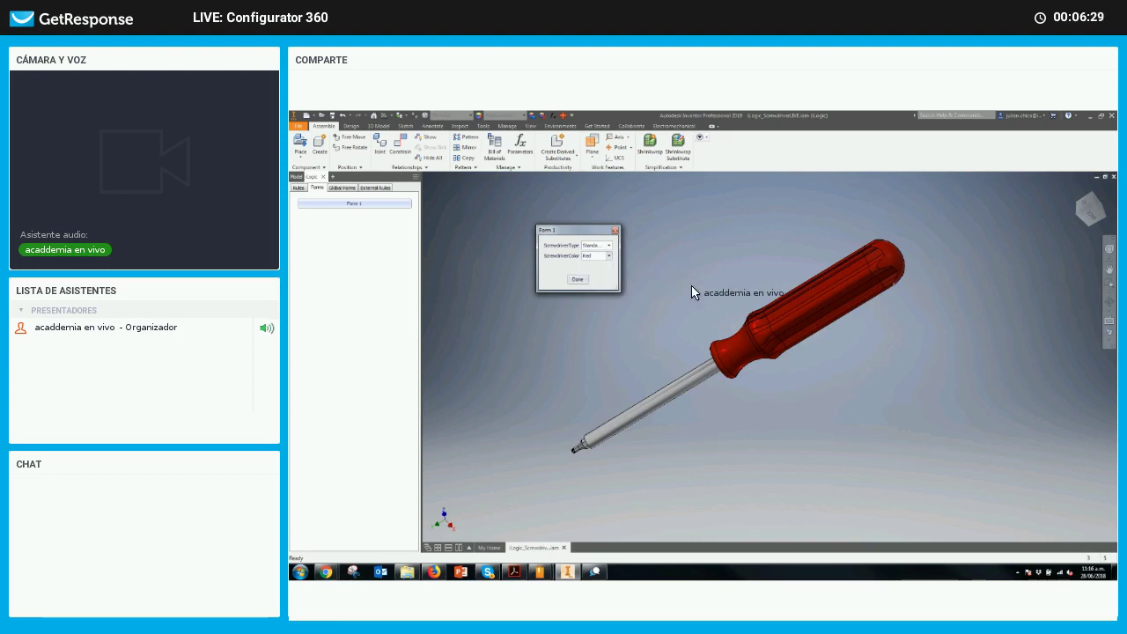
click(578, 279)
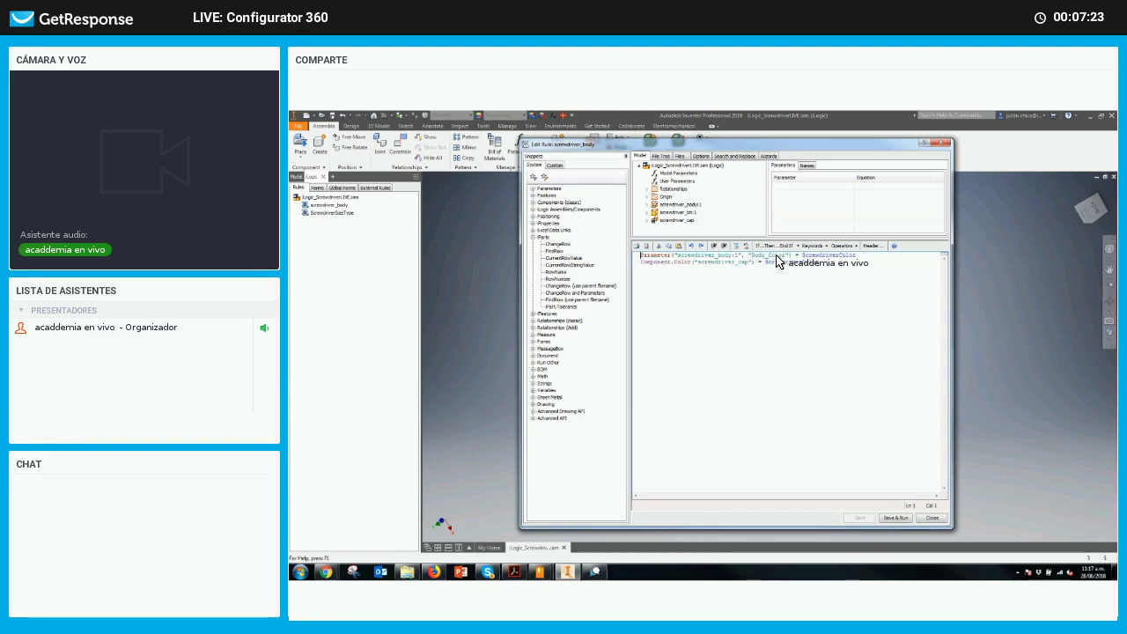
Check the ScrewdriverColor user parameter values while writing the screwdriver_body colour rule
mouse_move(781, 268)
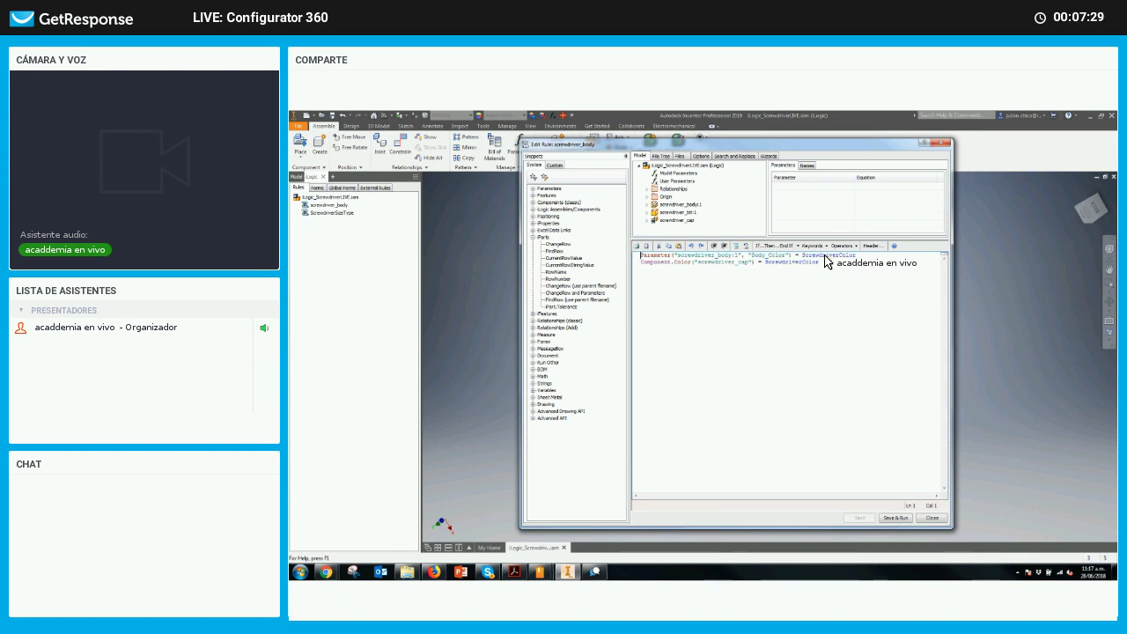
double_click(837, 256)
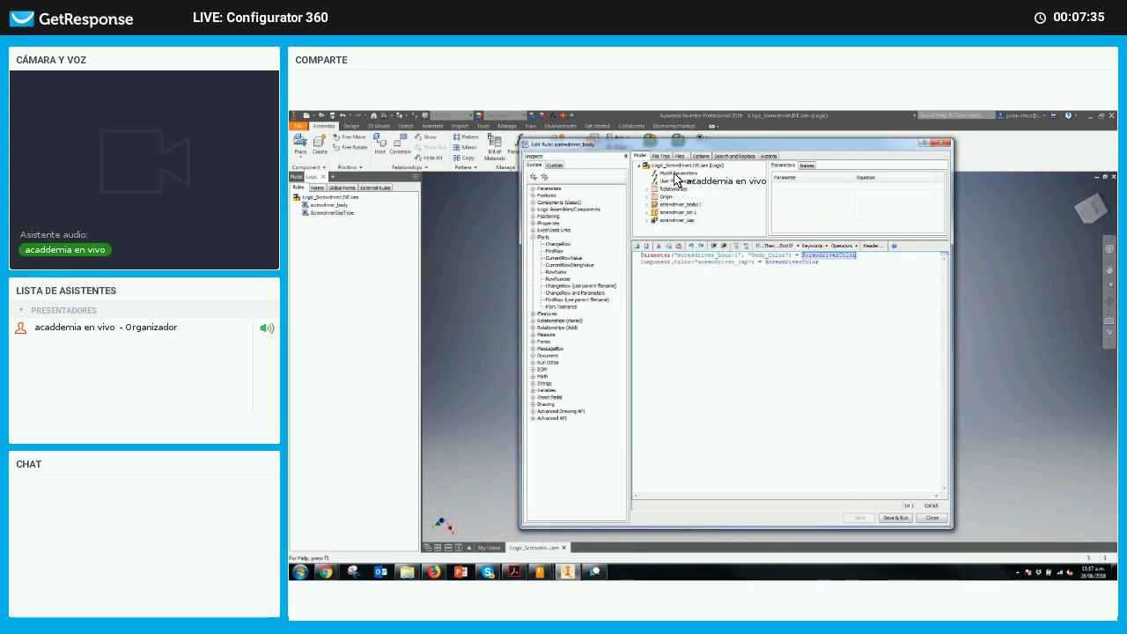
click(673, 182)
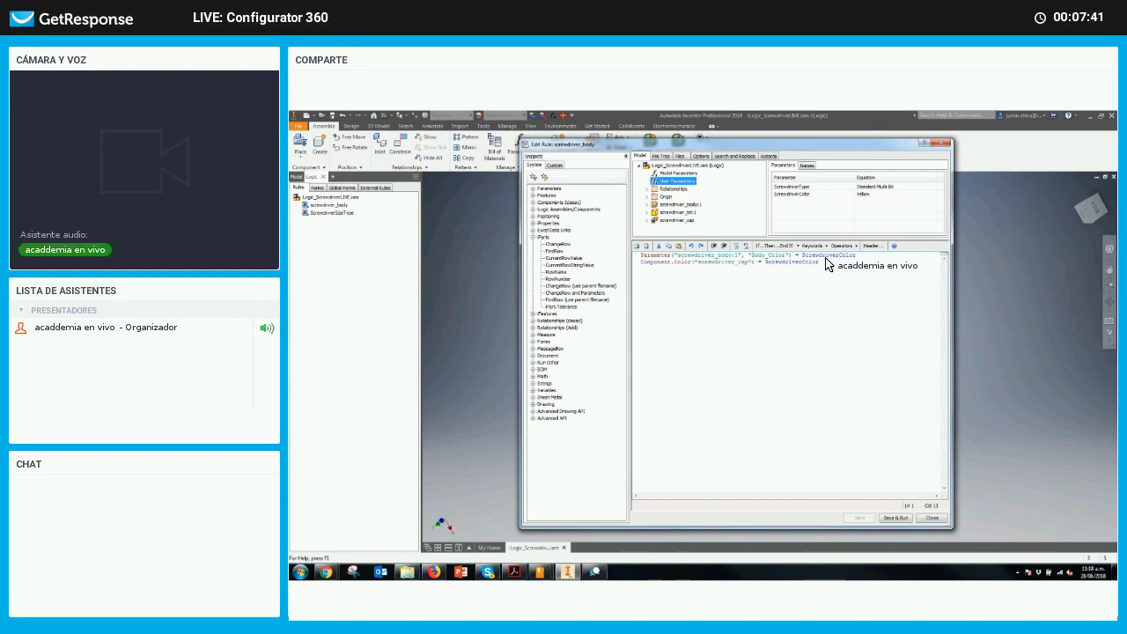
mouse_move(790, 201)
click(710, 262)
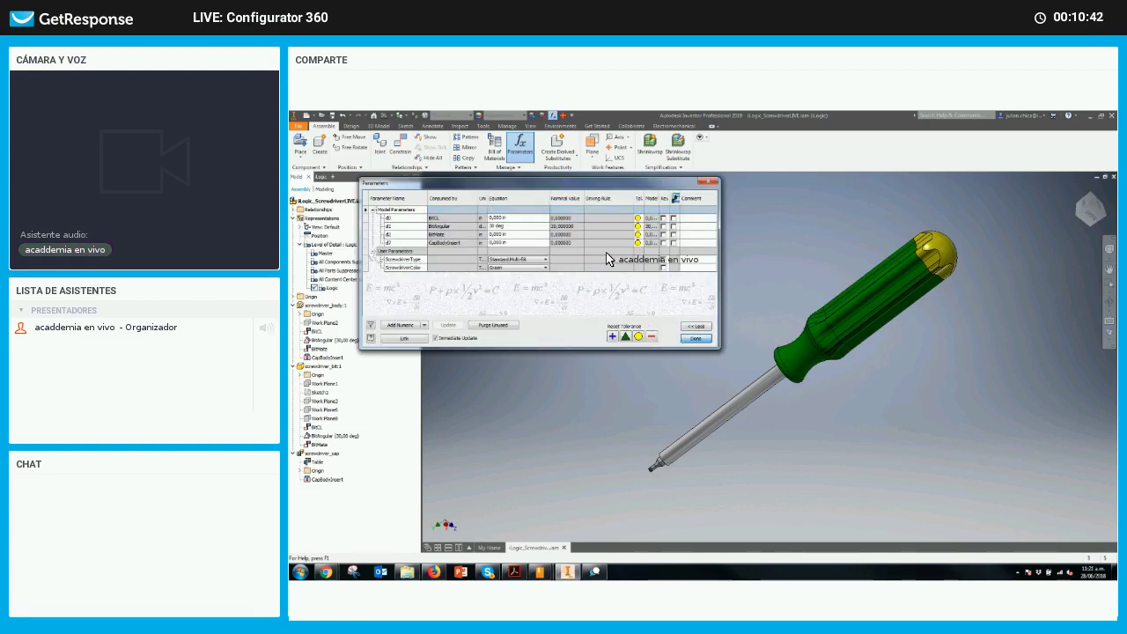
In Parameters, set ScrewdriverColor to Red, then back to Green, and view the green cap
click(519, 152)
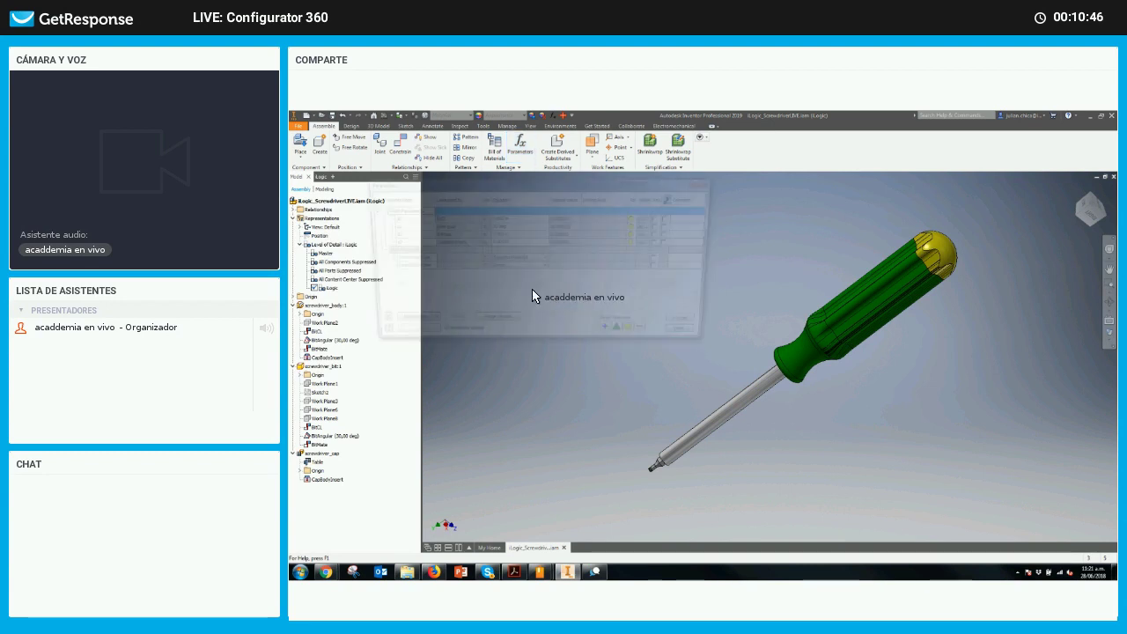
click(524, 267)
click(541, 289)
click(523, 268)
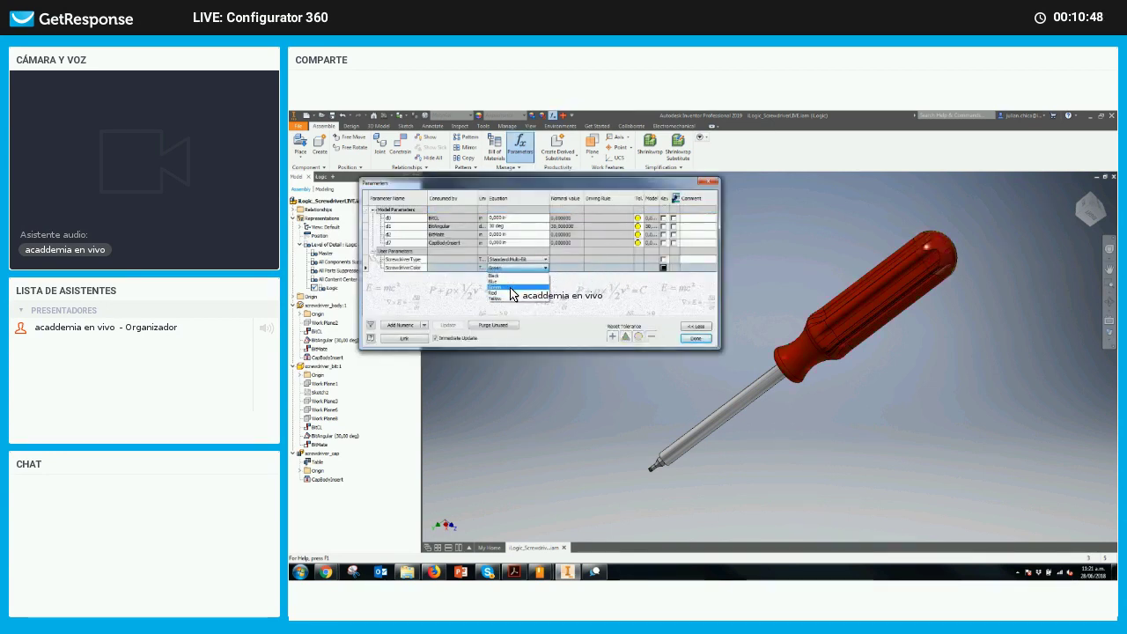
click(518, 290)
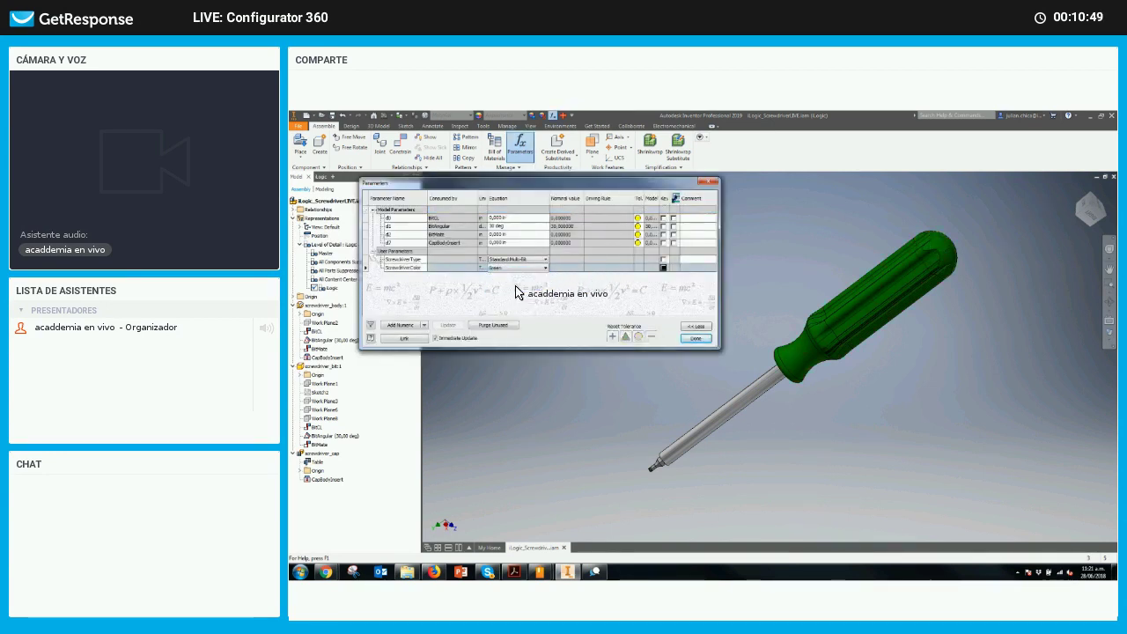
click(765, 281)
shift+middle_drag(815, 295, 909, 249)
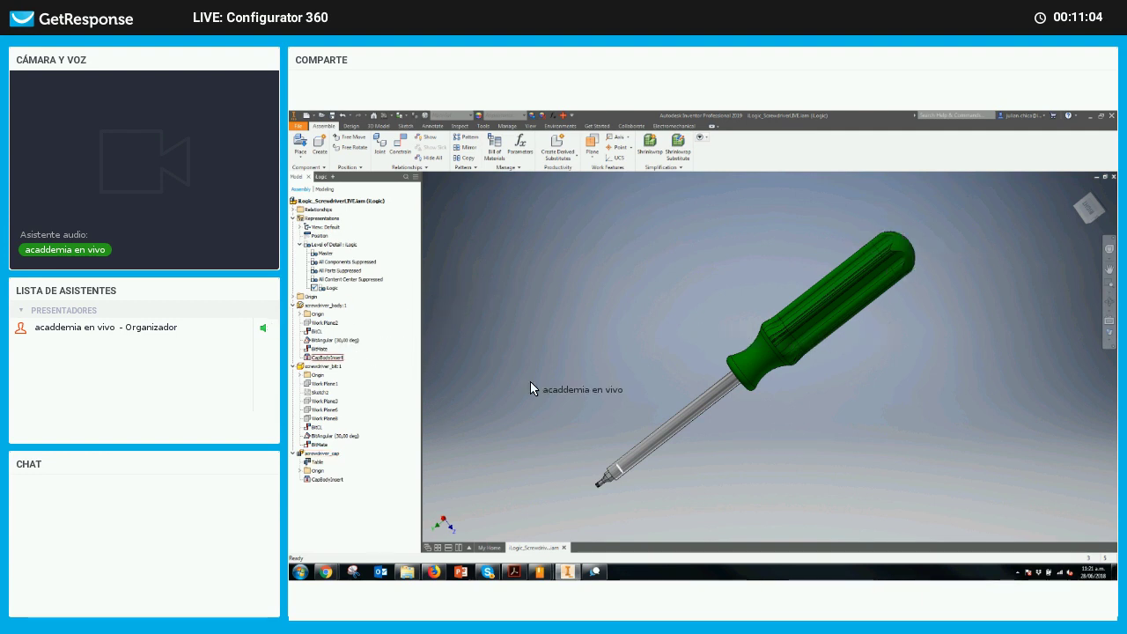
click(779, 333)
right_click(749, 327)
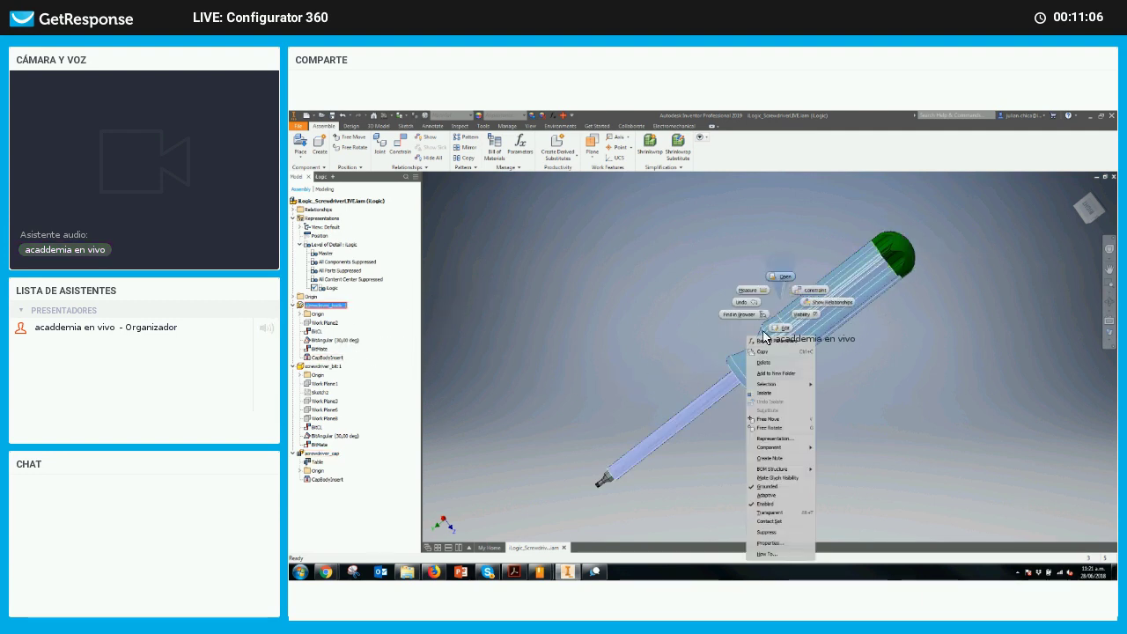
key(Escape)
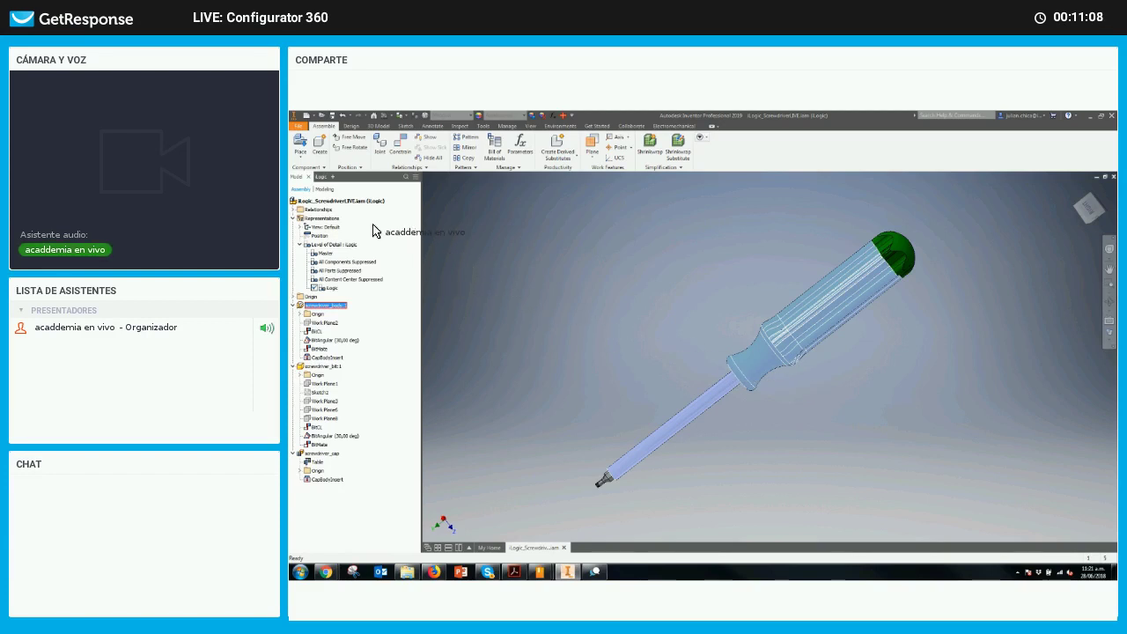
double_click(356, 217)
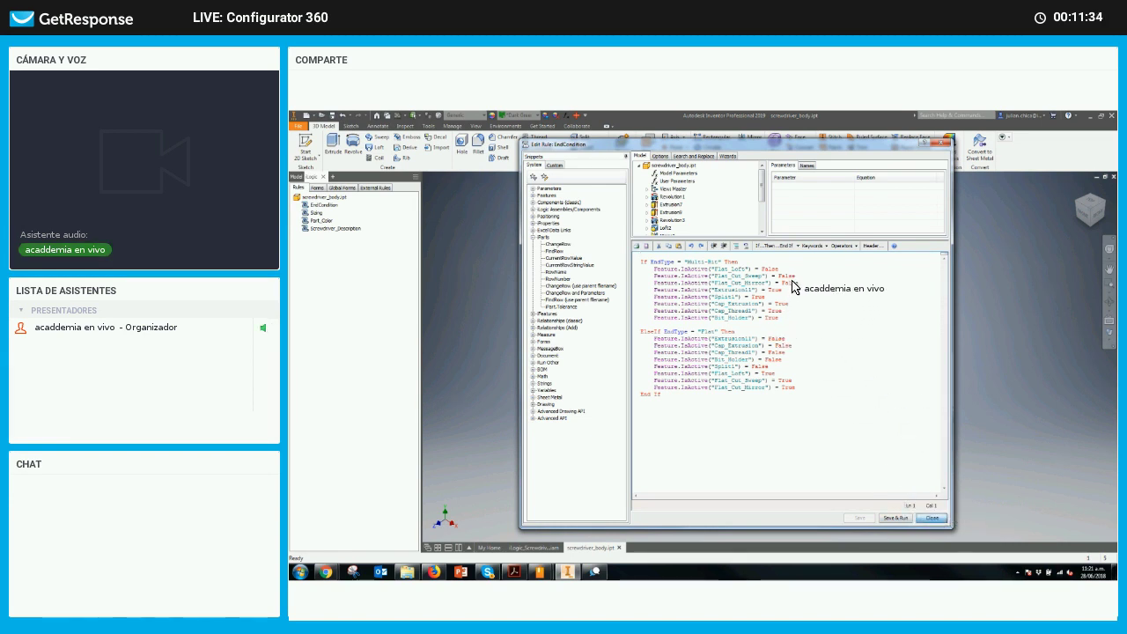
key(Escape)
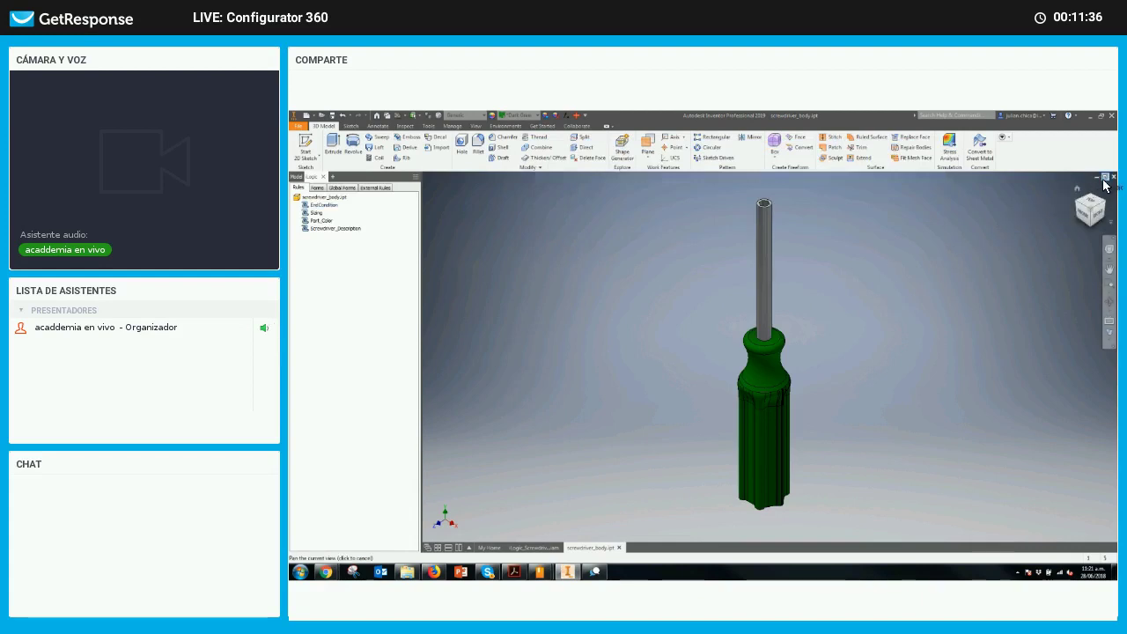
click(1114, 178)
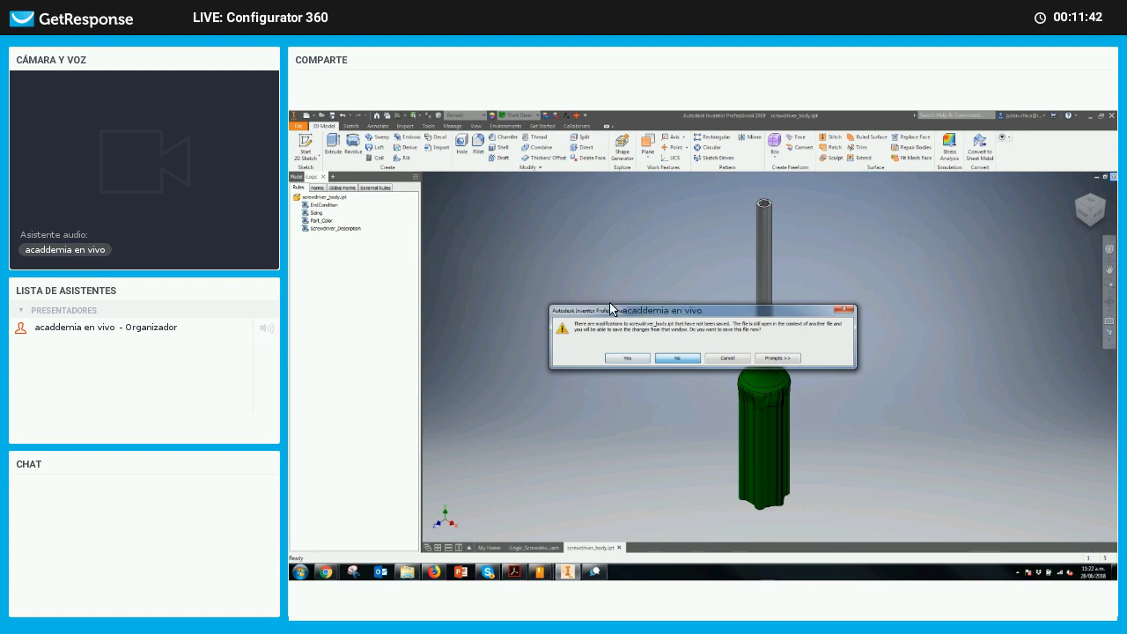
key(Return)
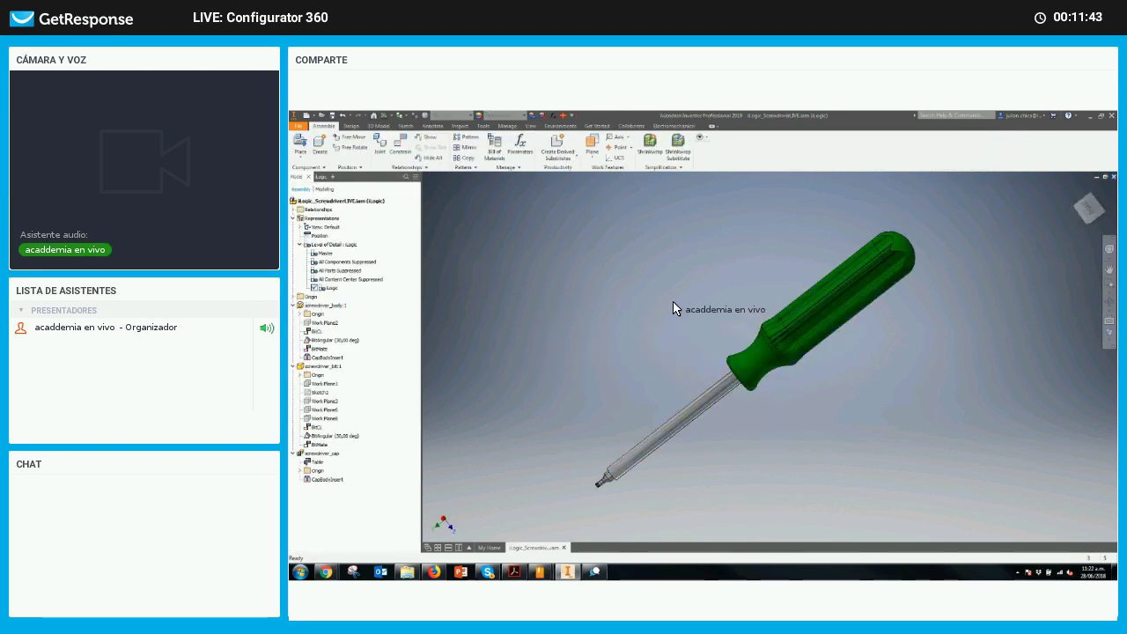
shift+middle_drag(623, 326, 622, 327)
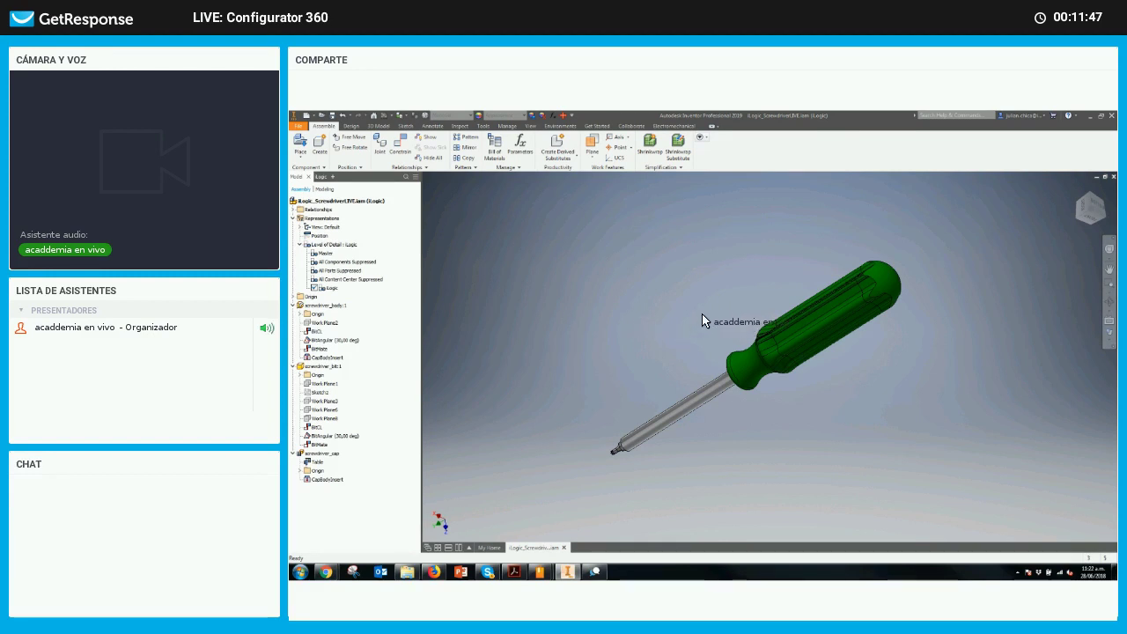
middle_drag(703, 322, 708, 322)
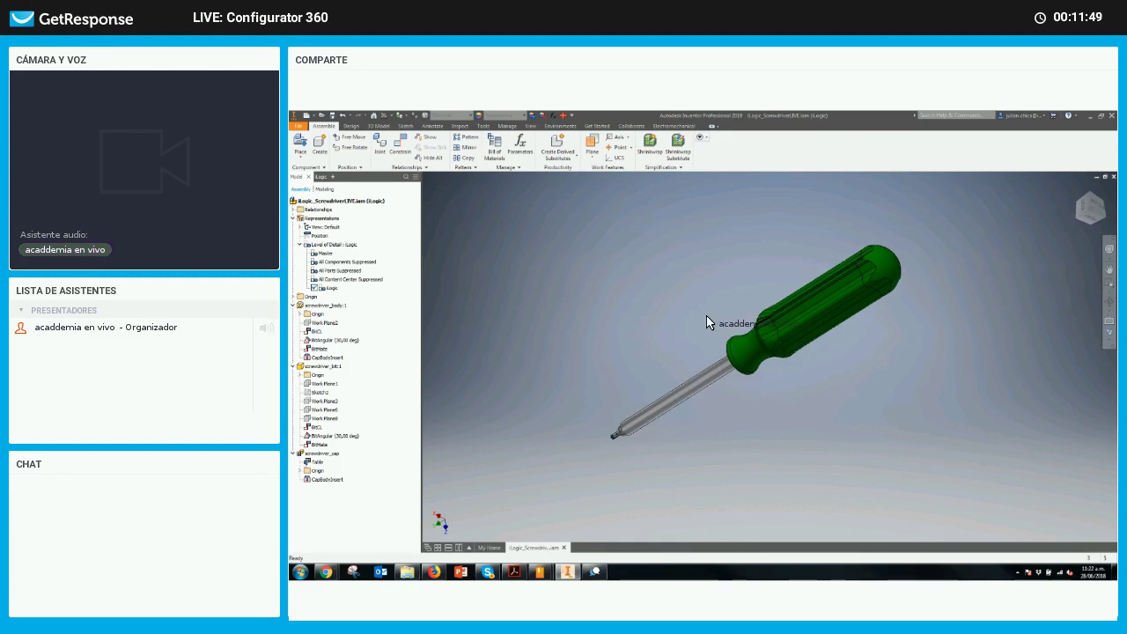
Scroll down in the Inventor window while setting up the new iLogic form
scroll(709, 321, down, 1)
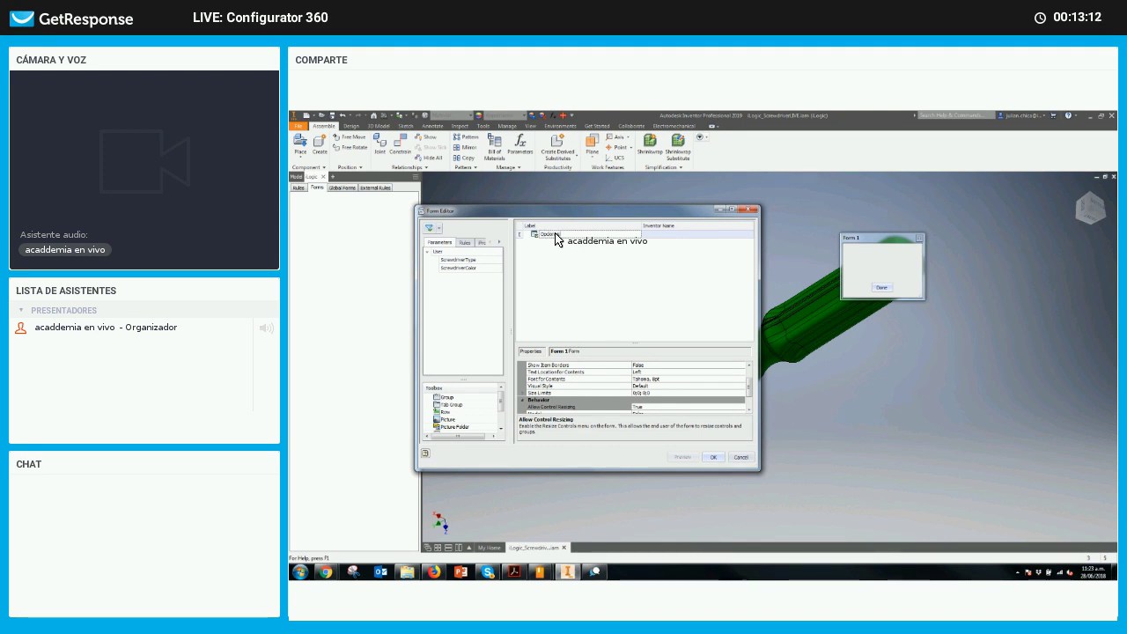
Label the form 'Opciones de destornillador' and add ScrewdriverType and ScrewdriverColor fields
text(nil)
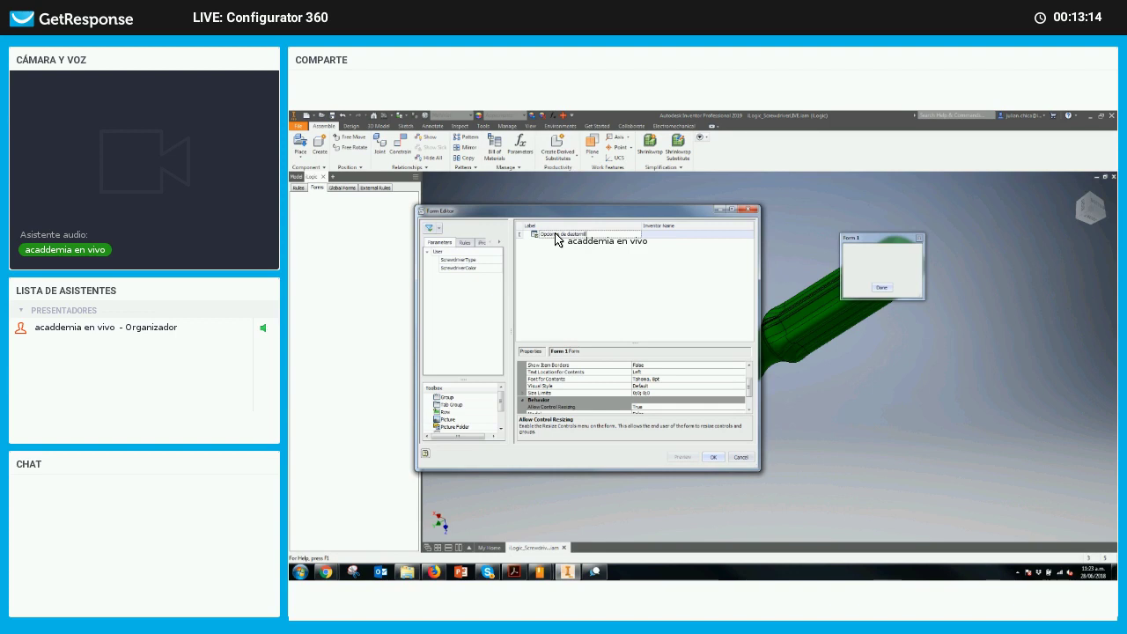
text(lador)
key(Return)
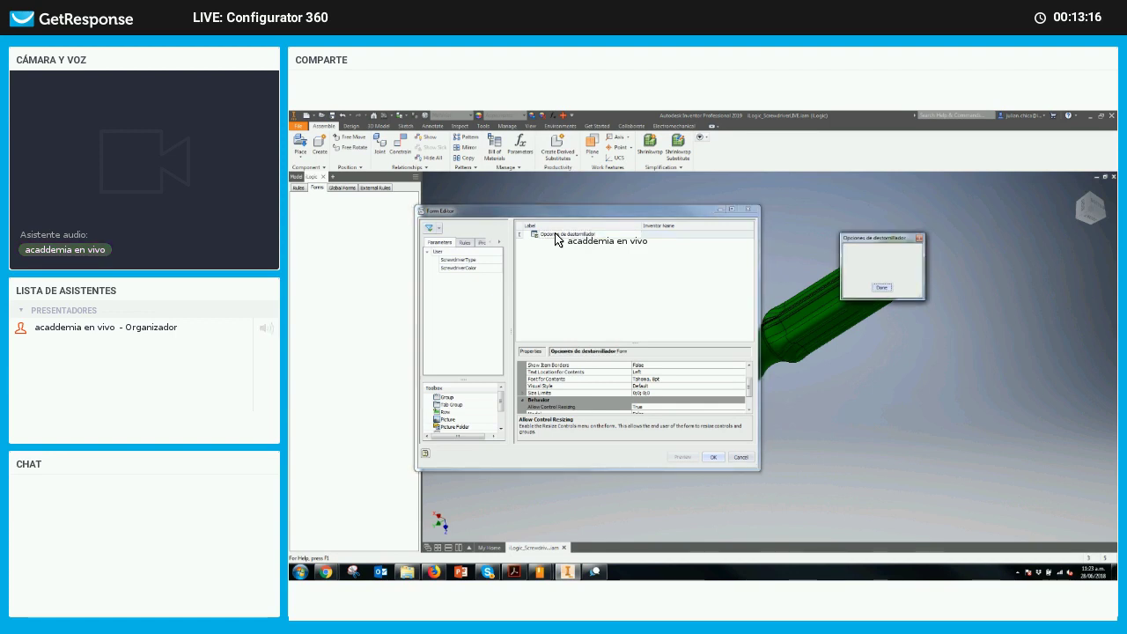
drag(465, 261, 525, 231)
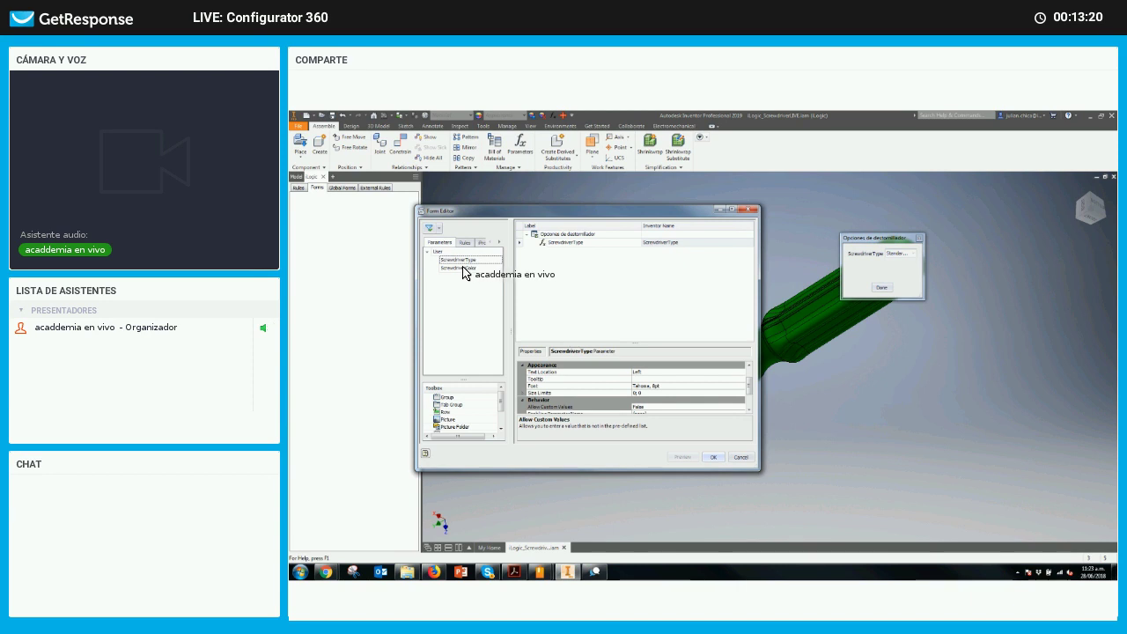
drag(466, 268, 548, 251)
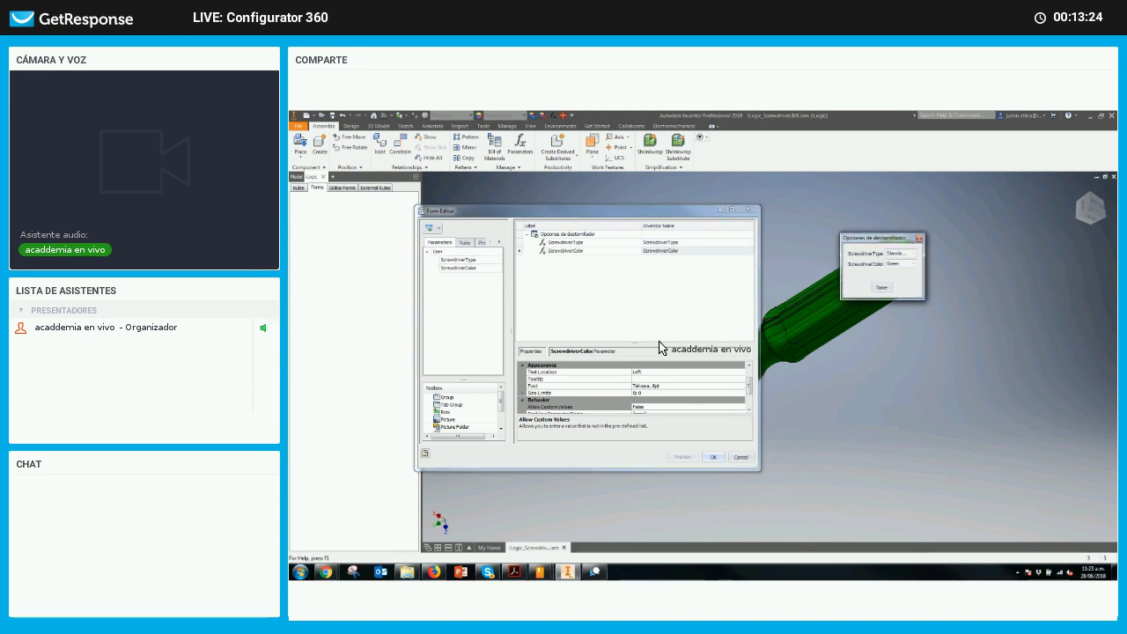
Show ScrewdriverType on the form as radio buttons
click(564, 242)
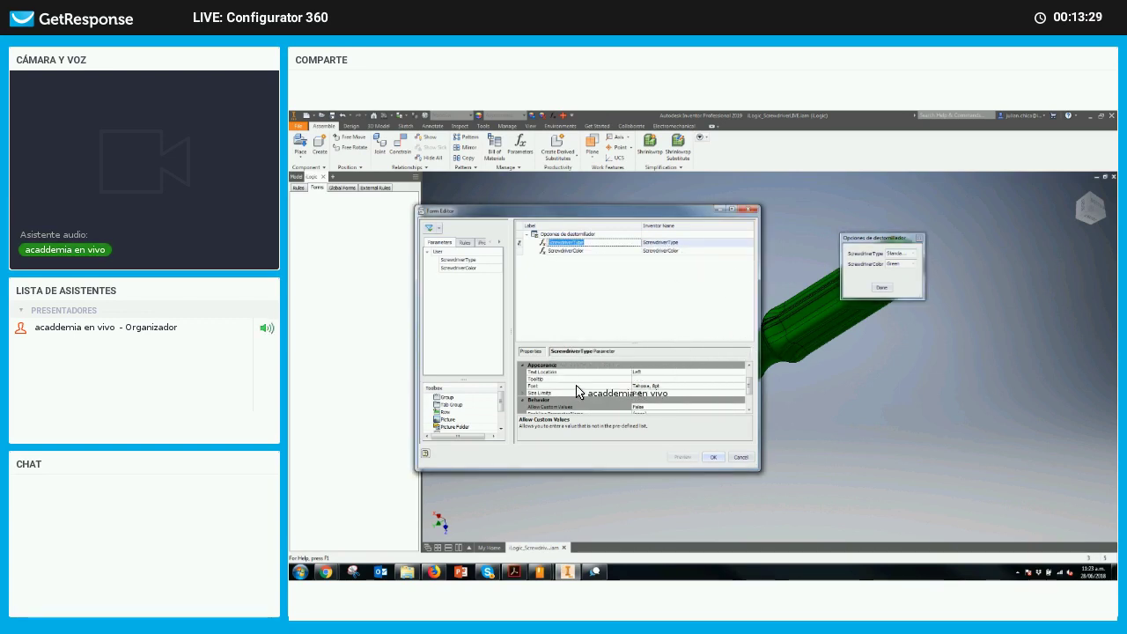
drag(745, 393, 750, 407)
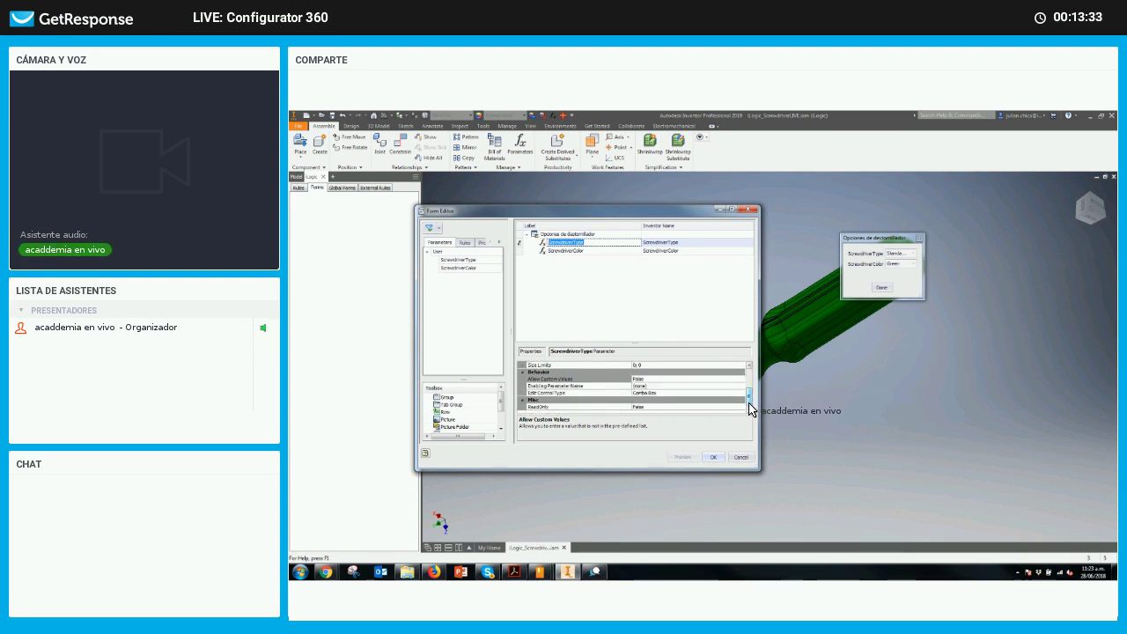
click(732, 393)
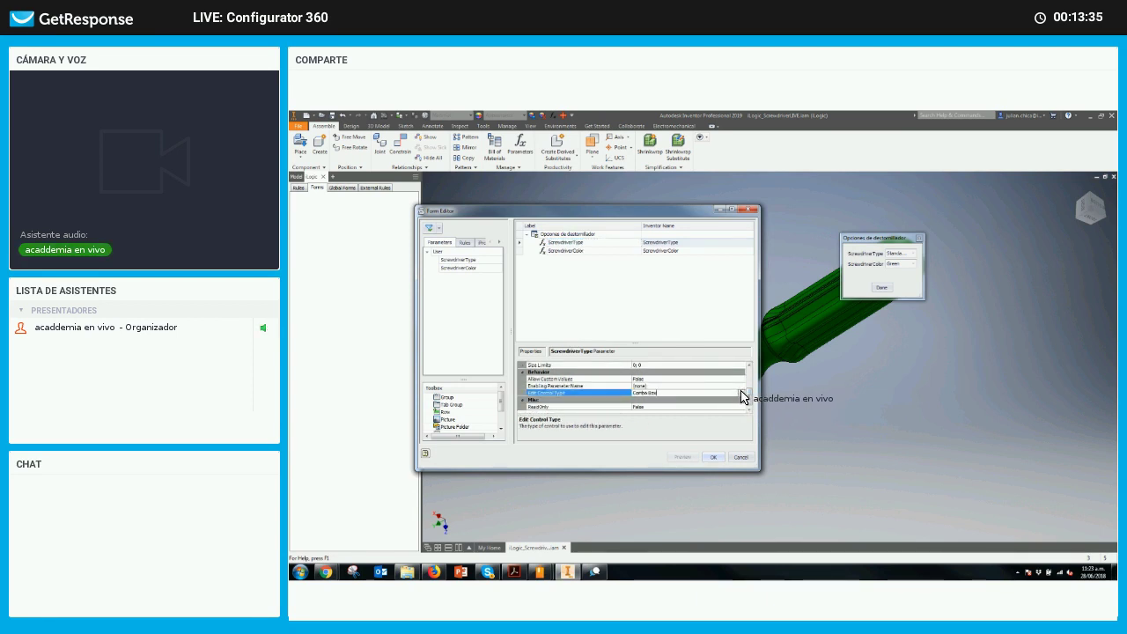
click(742, 394)
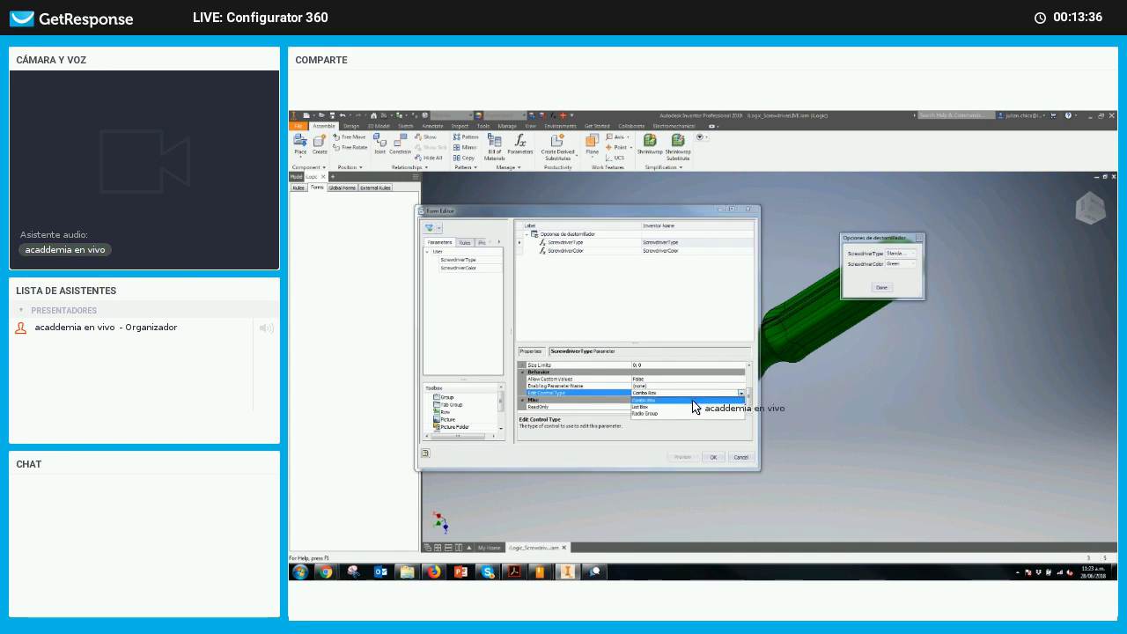
click(642, 414)
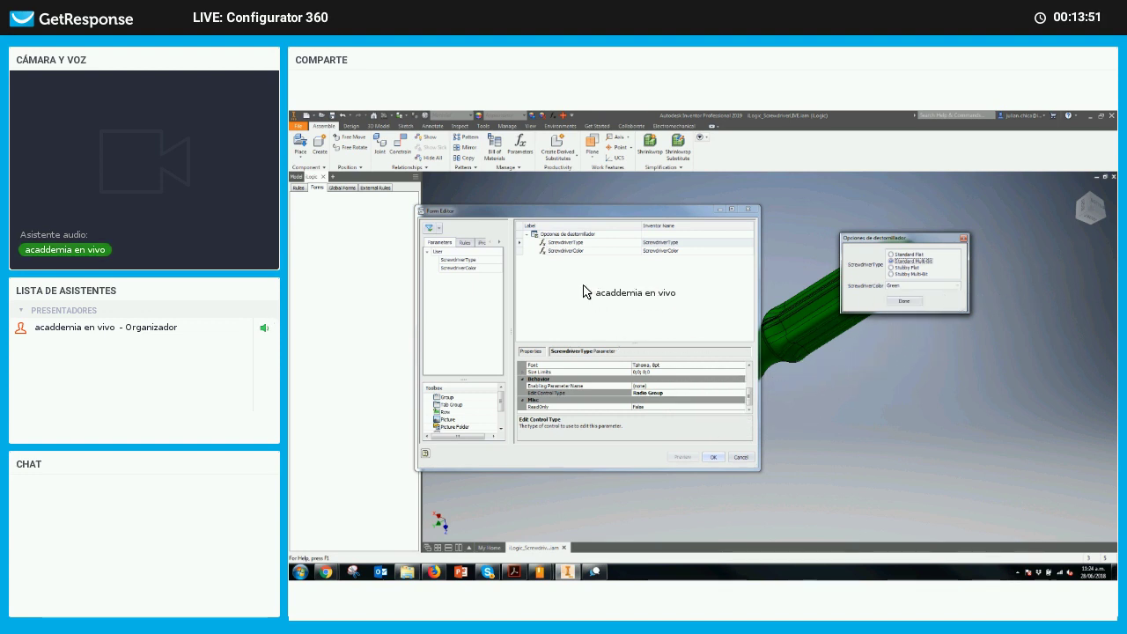
Show ScrewdriverColor as a List Box and enlarge the preview to show every colour
click(574, 252)
click(650, 256)
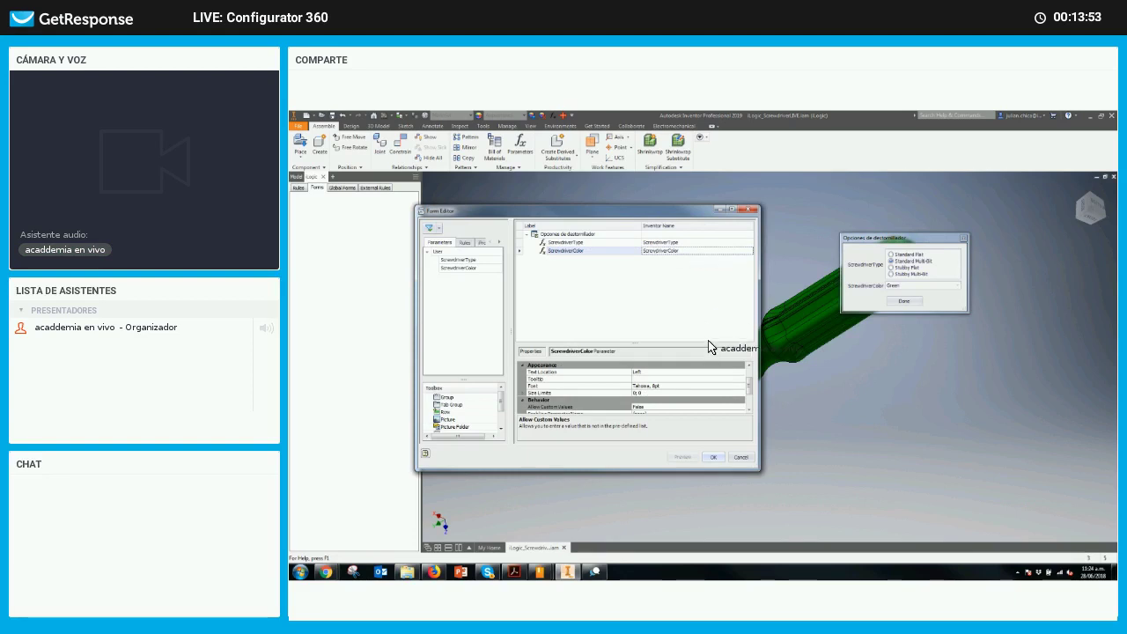
scroll(744, 388, down, 1)
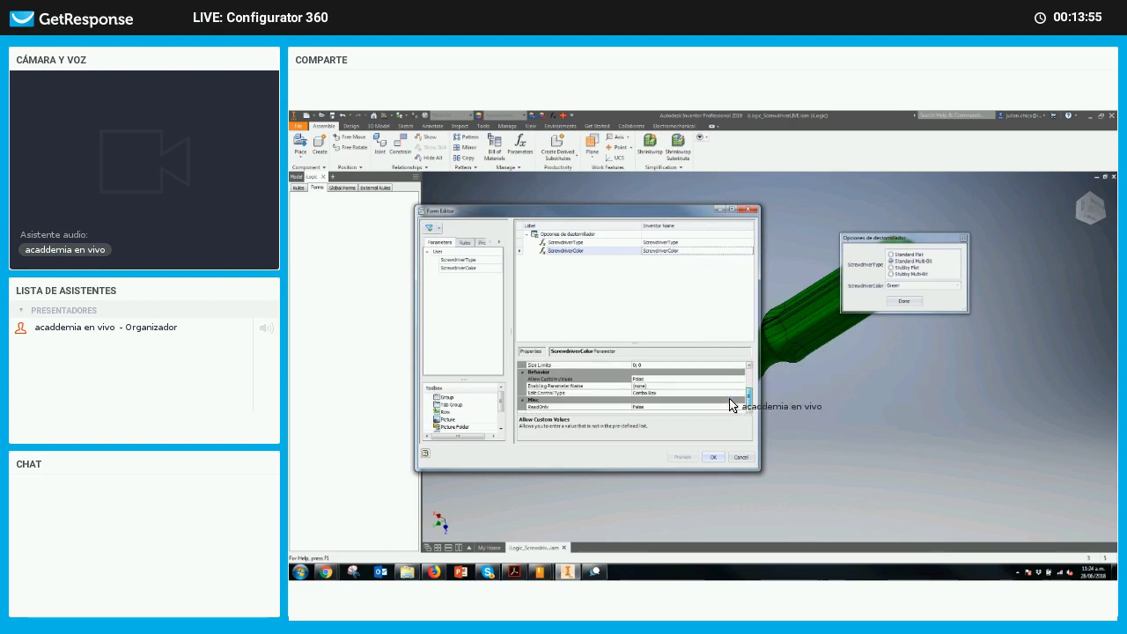
click(694, 394)
click(741, 393)
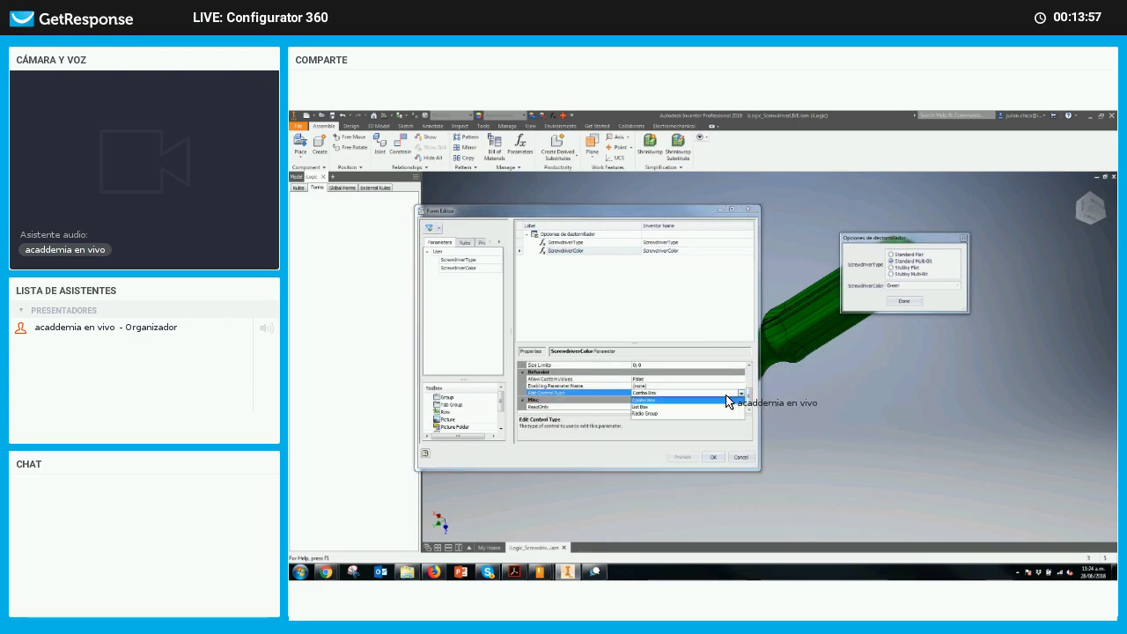
click(650, 407)
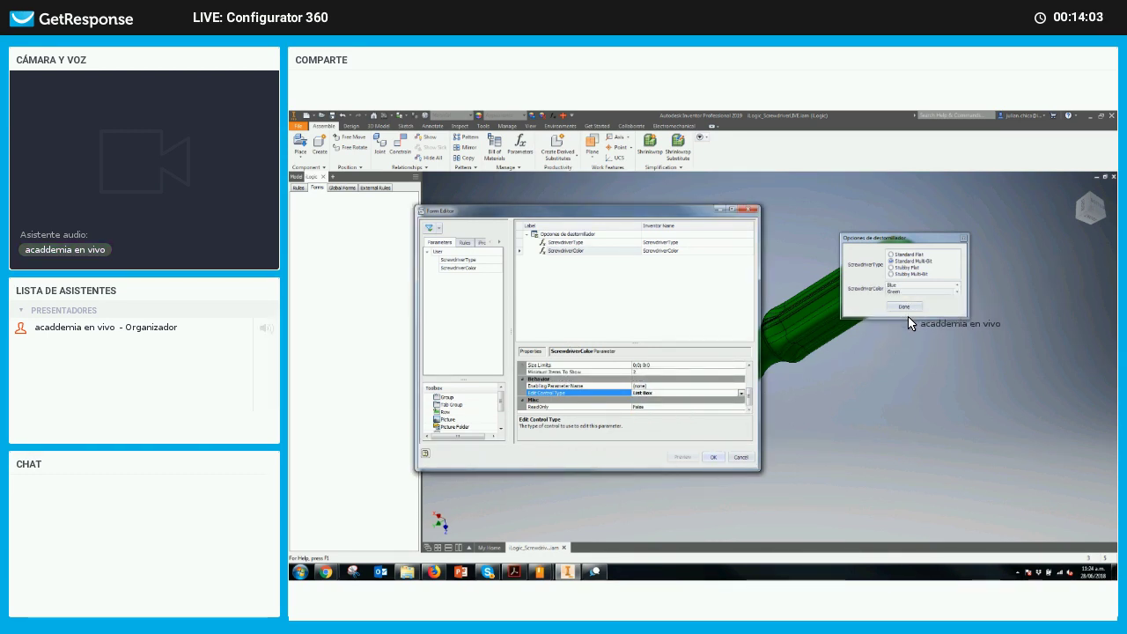
drag(908, 317, 909, 395)
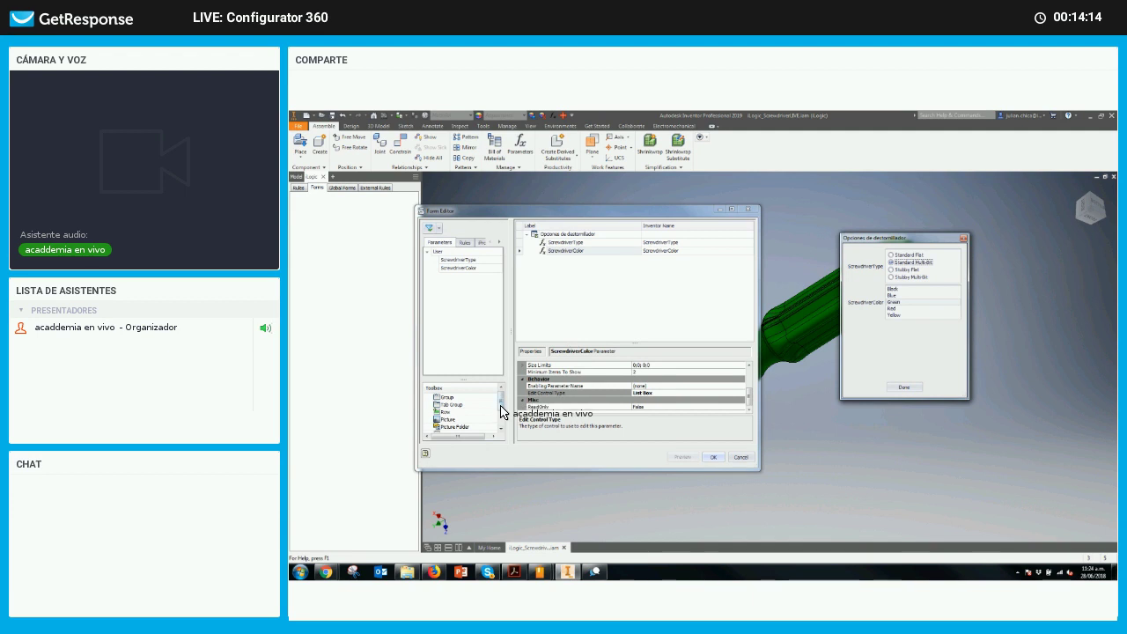
Close the form preview, accept the finished form, and save the assembly
drag(502, 410, 592, 378)
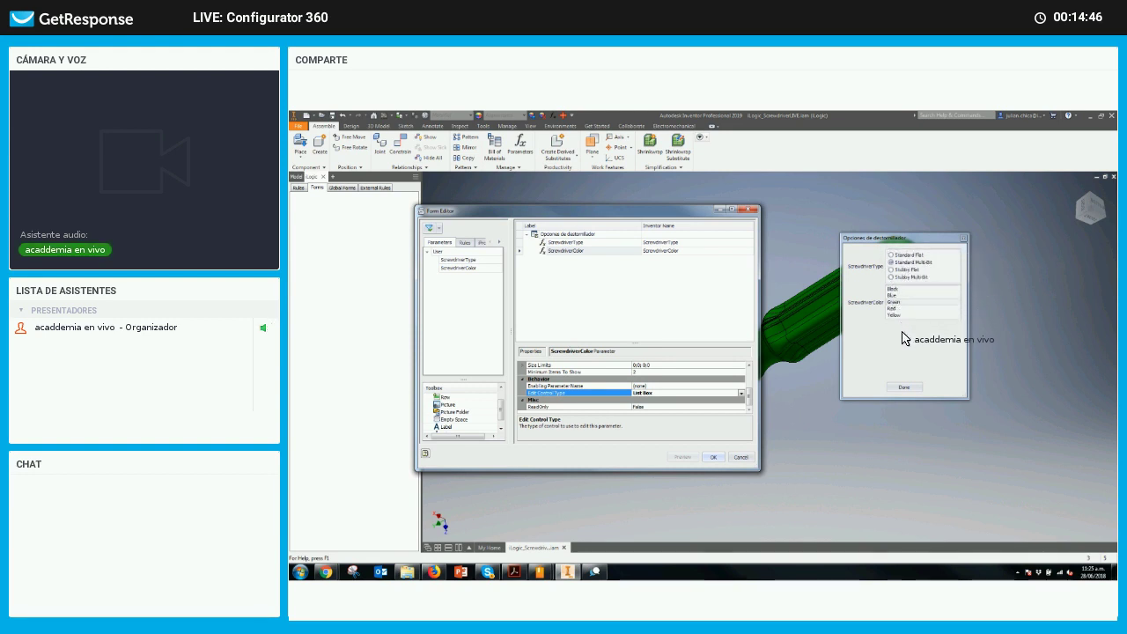
click(895, 388)
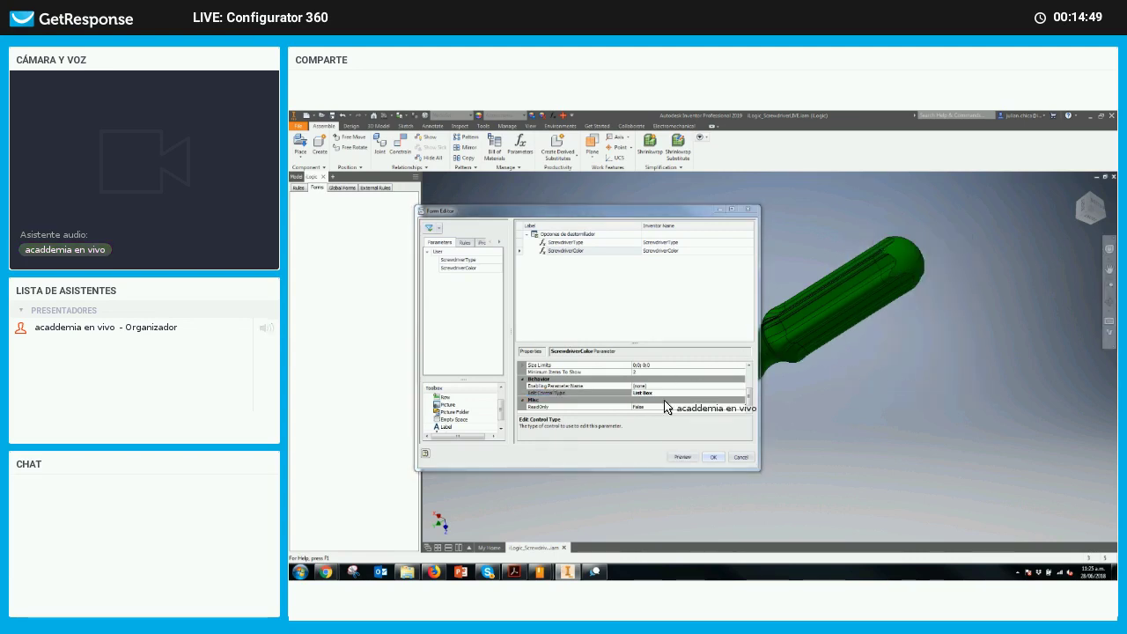
click(715, 457)
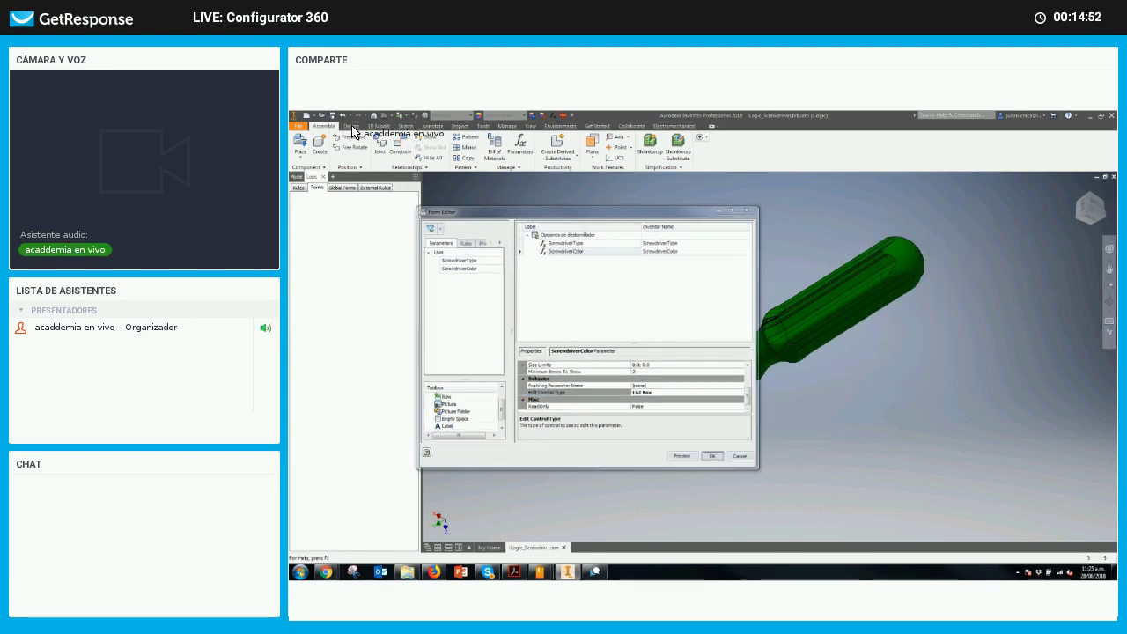
key(ctrl+s)
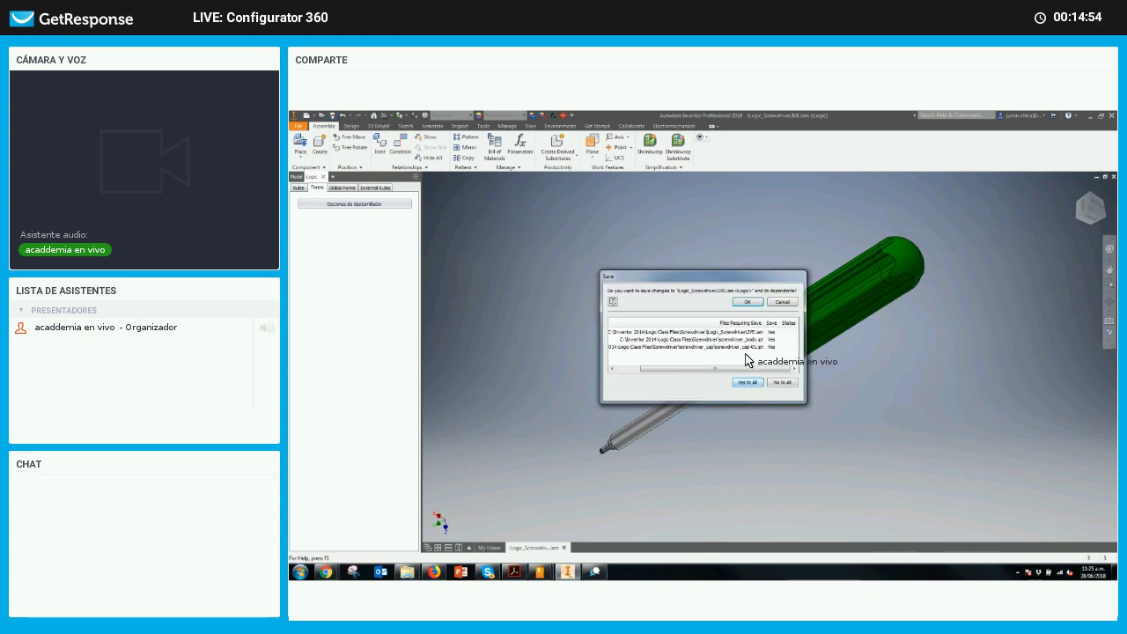
Save all changed dependent files and bring up the Collaborate tab's Configurator 360 tools
click(745, 302)
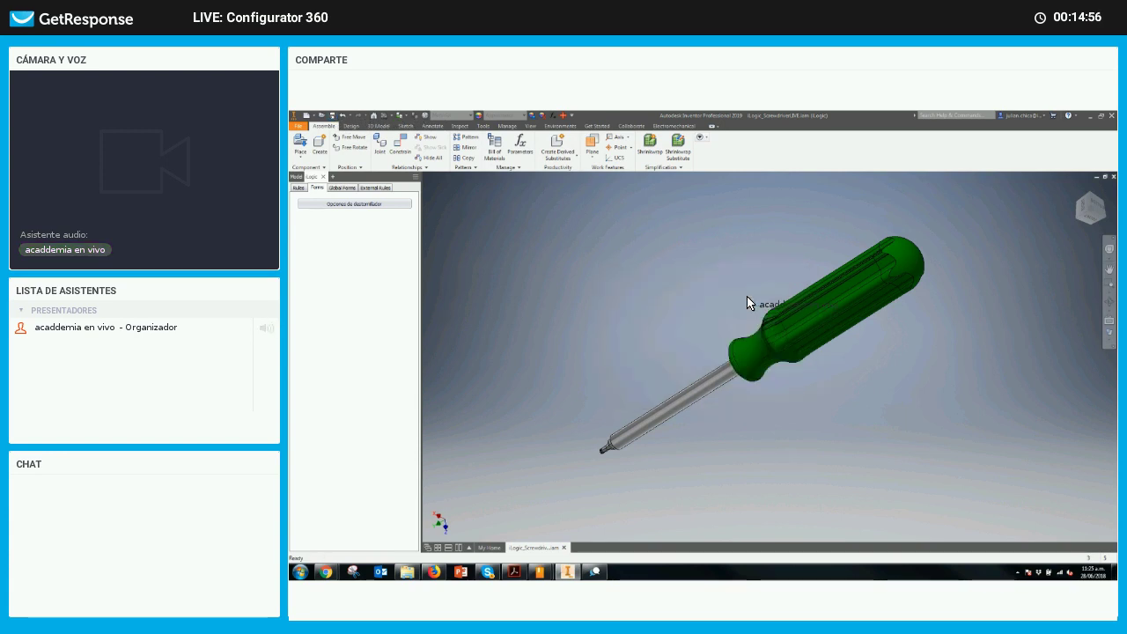
click(563, 128)
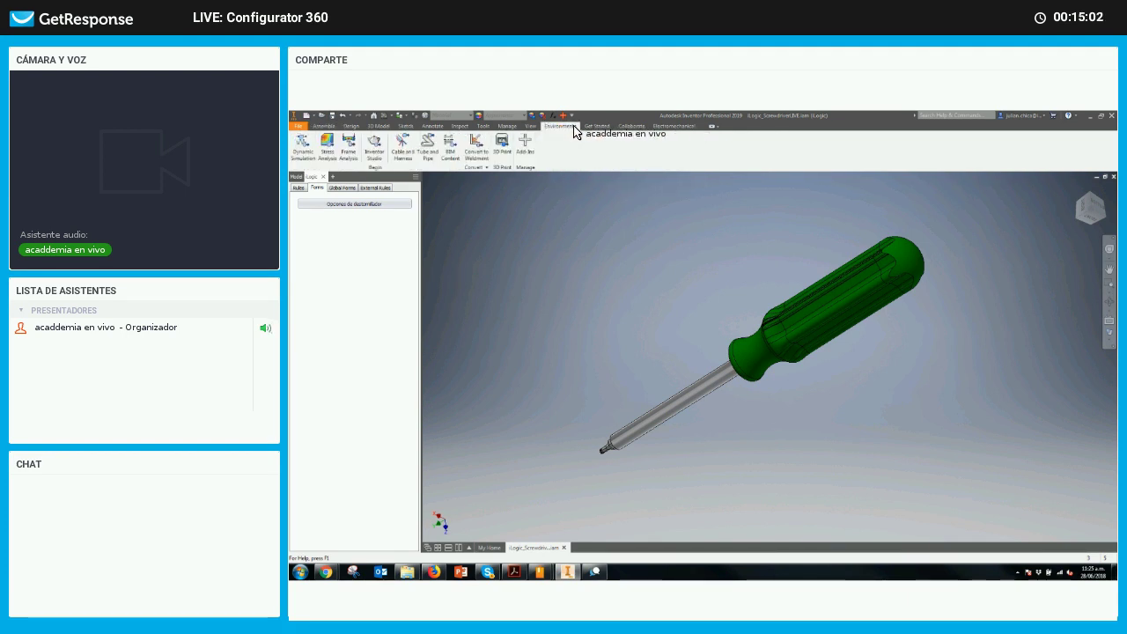
click(624, 130)
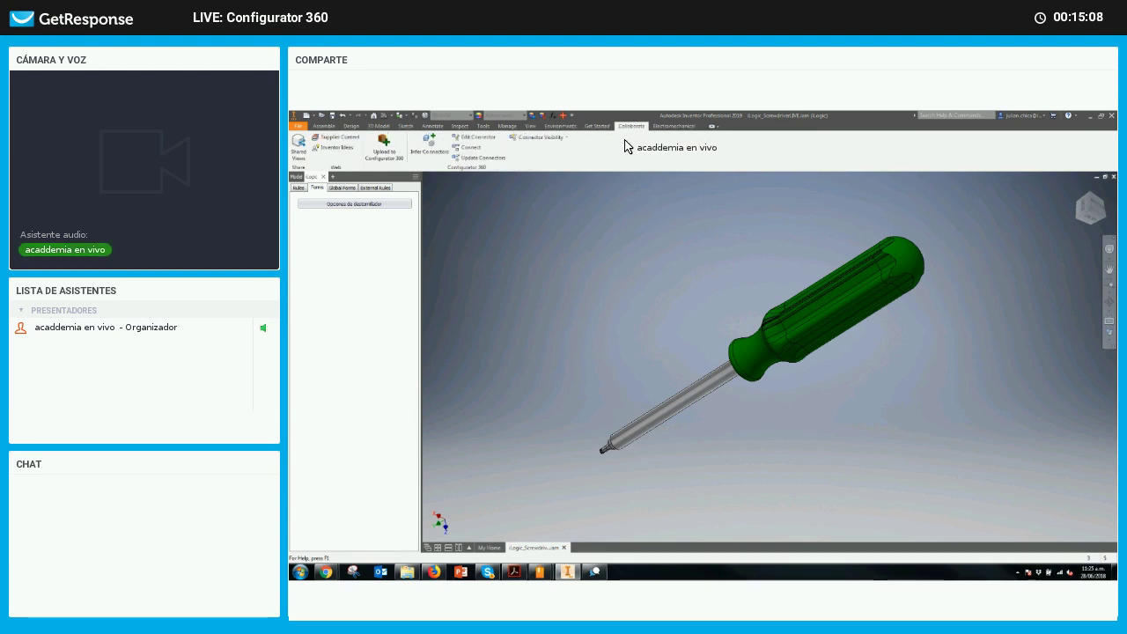
Start uploading to Configurator 360 as new design Screwdriver_acaddemia_LIVE
click(394, 155)
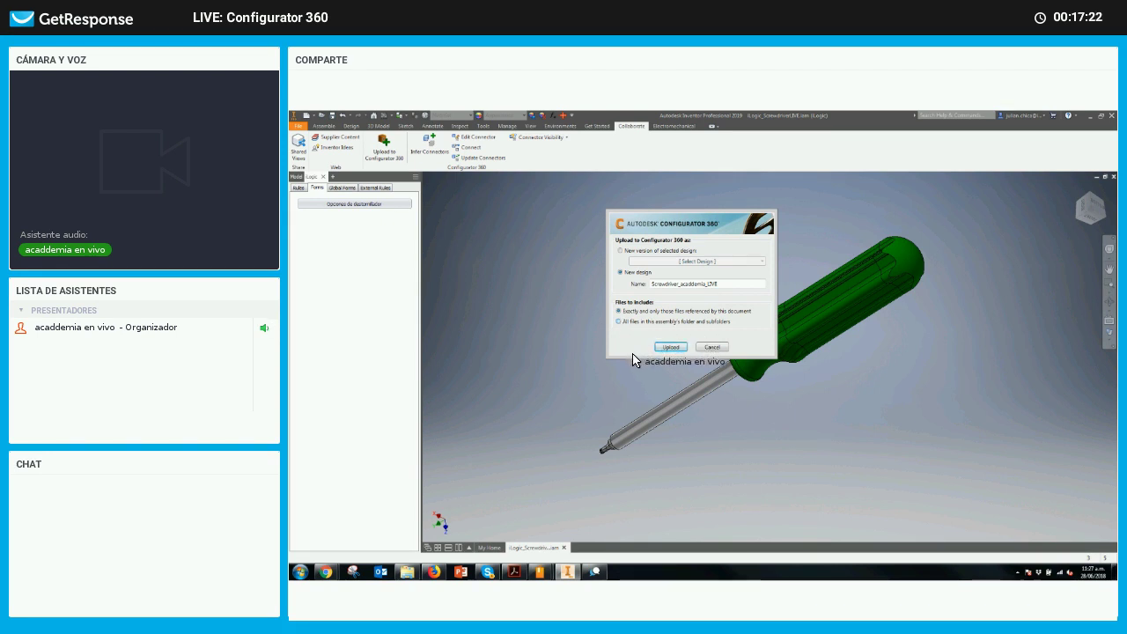
Include all files in the assembly's folder and subfolders, then upload Screwdriver_acaddemia_LIVE
key(Down)
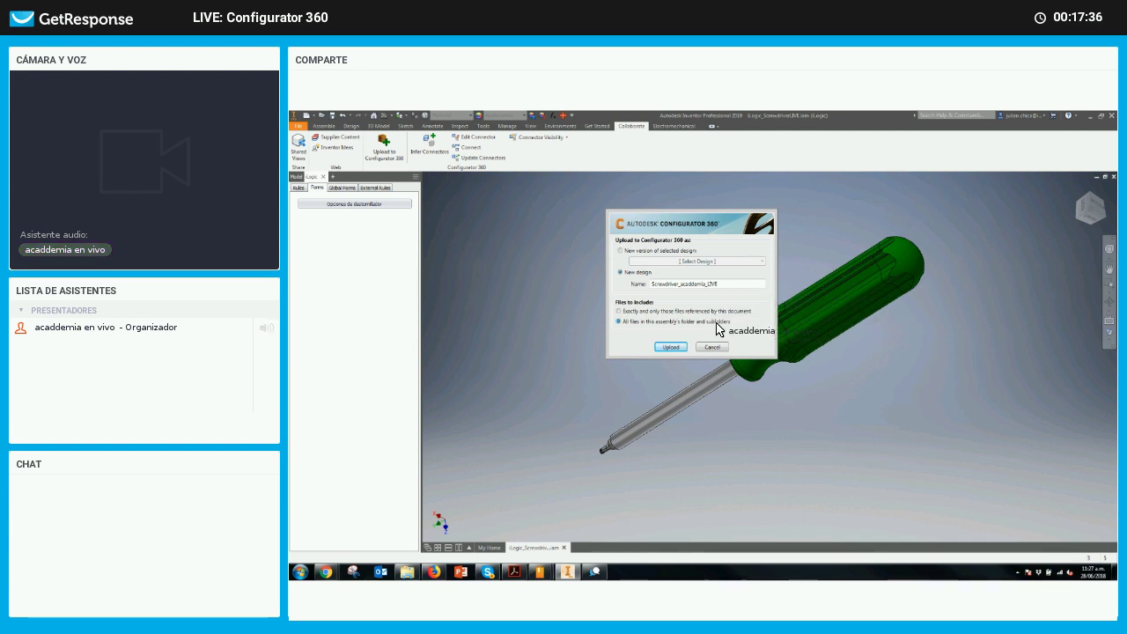
click(670, 347)
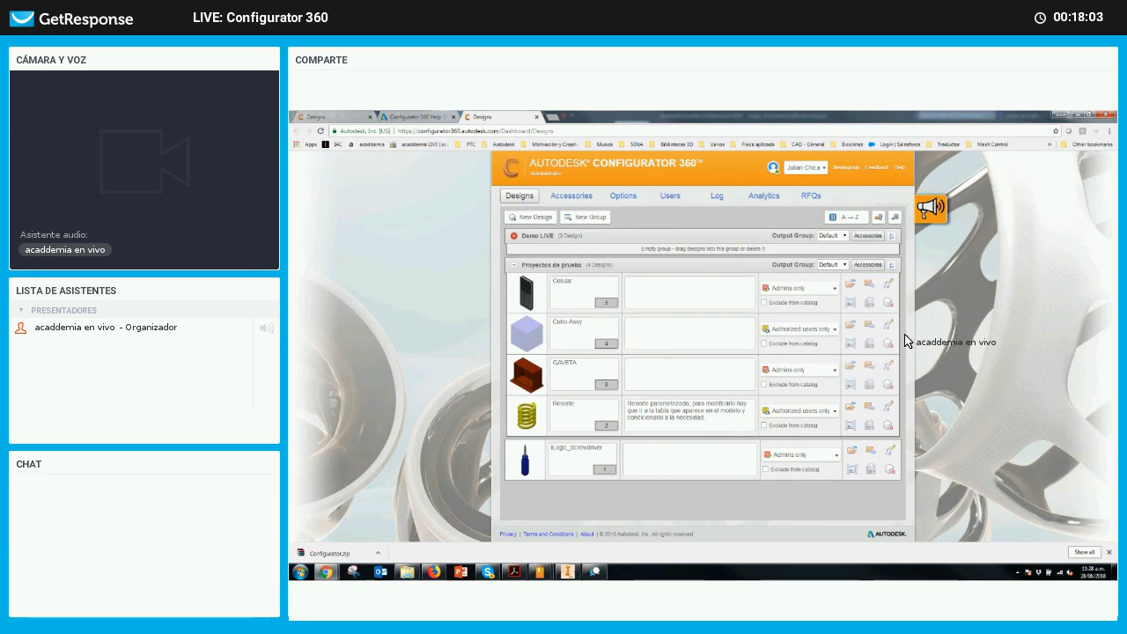
Preview the blue iLogic_Screwdriver, keeping Stubby Multi-Bit as its type, then return to the catalog
click(652, 457)
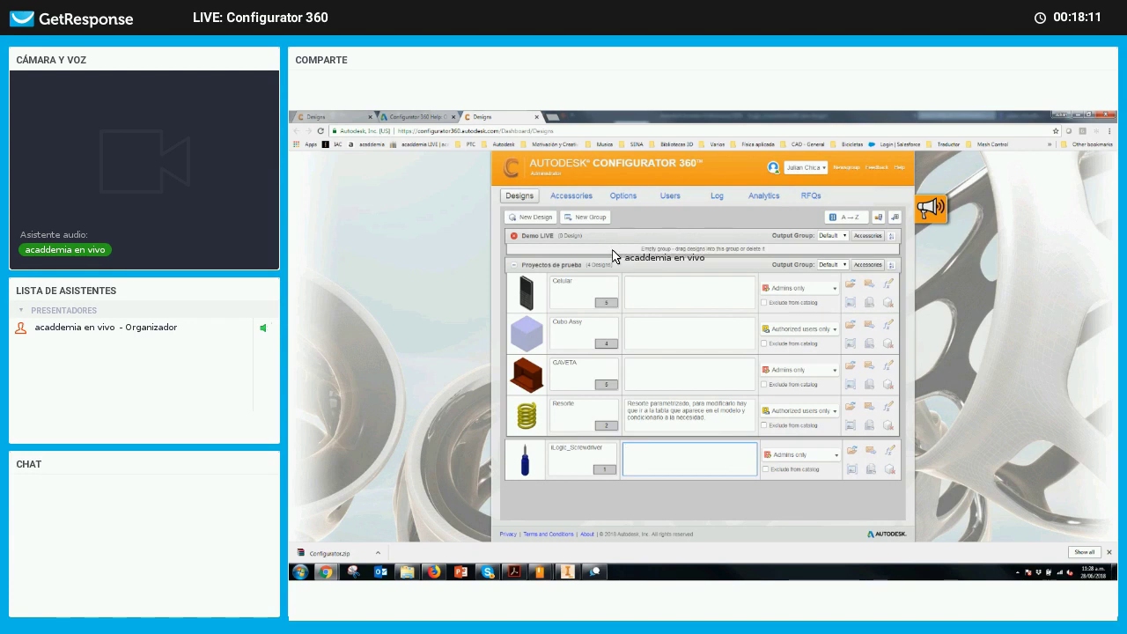
right_click(588, 370)
click(712, 458)
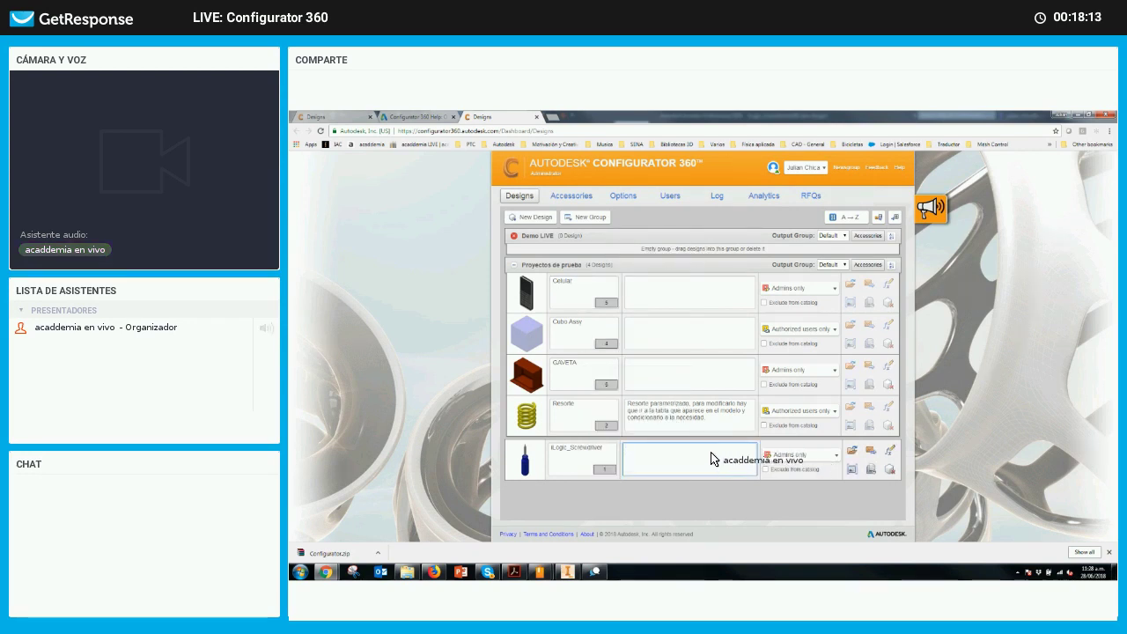
click(529, 460)
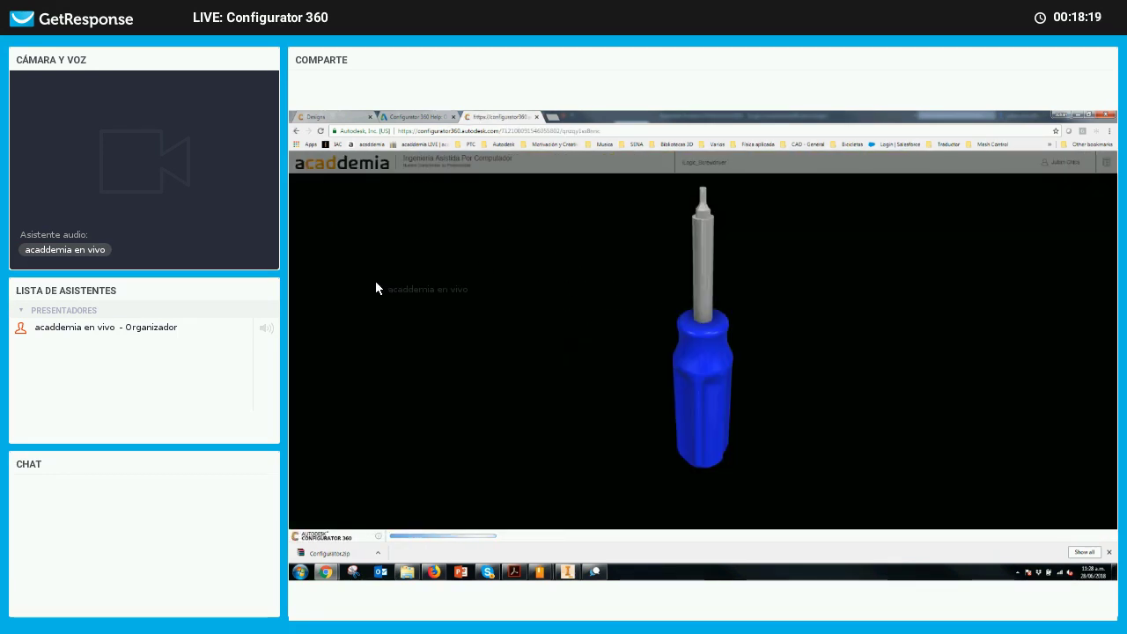
click(302, 187)
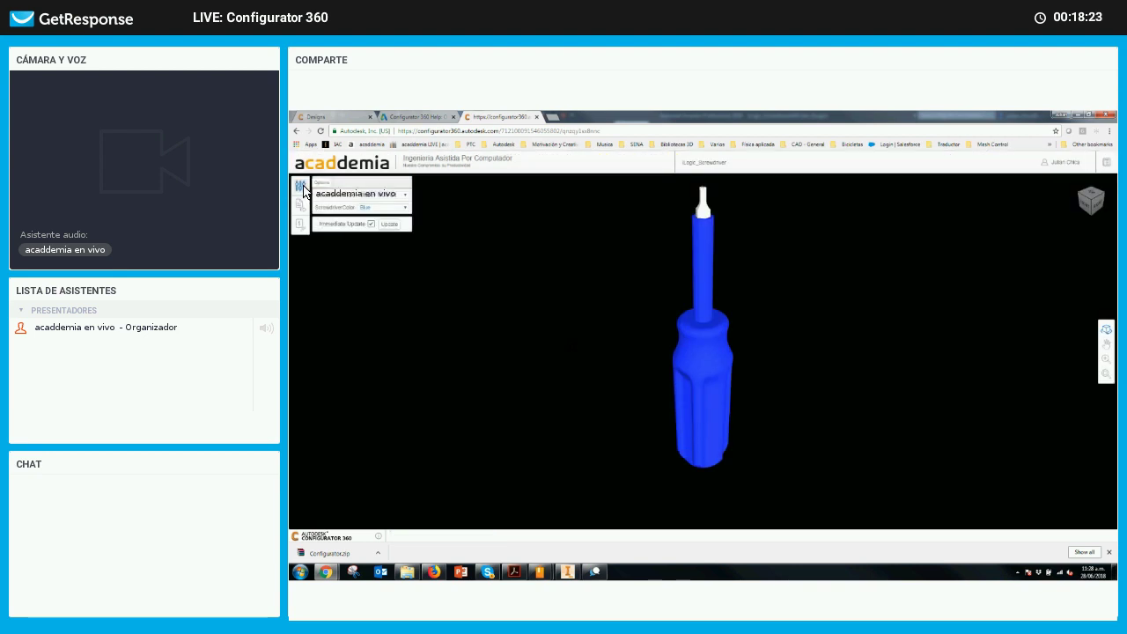
click(404, 196)
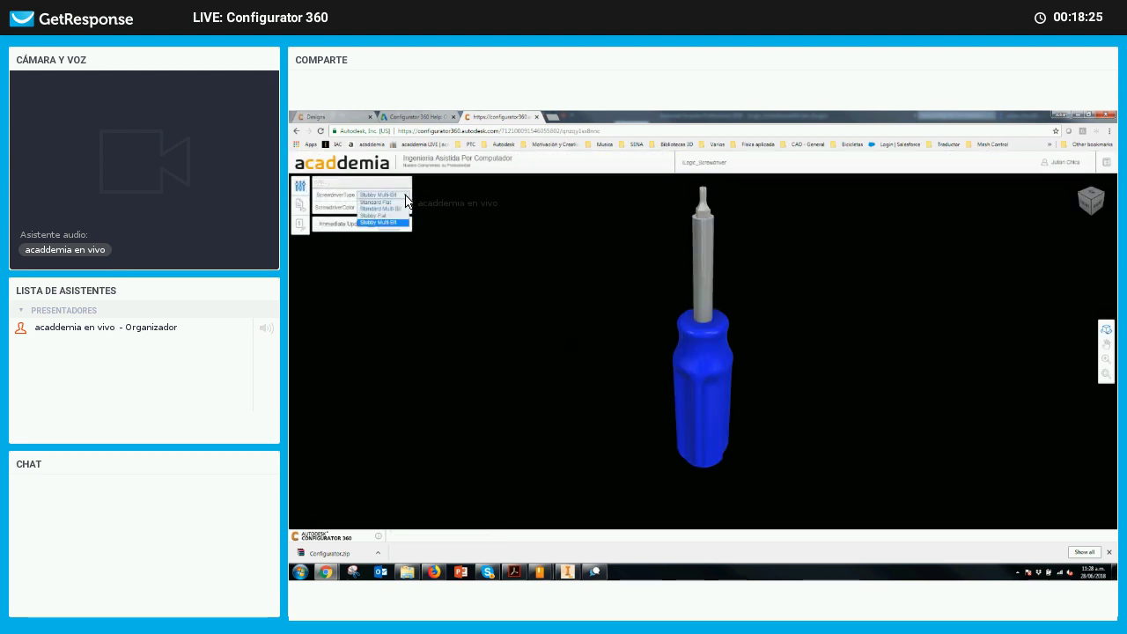
click(406, 201)
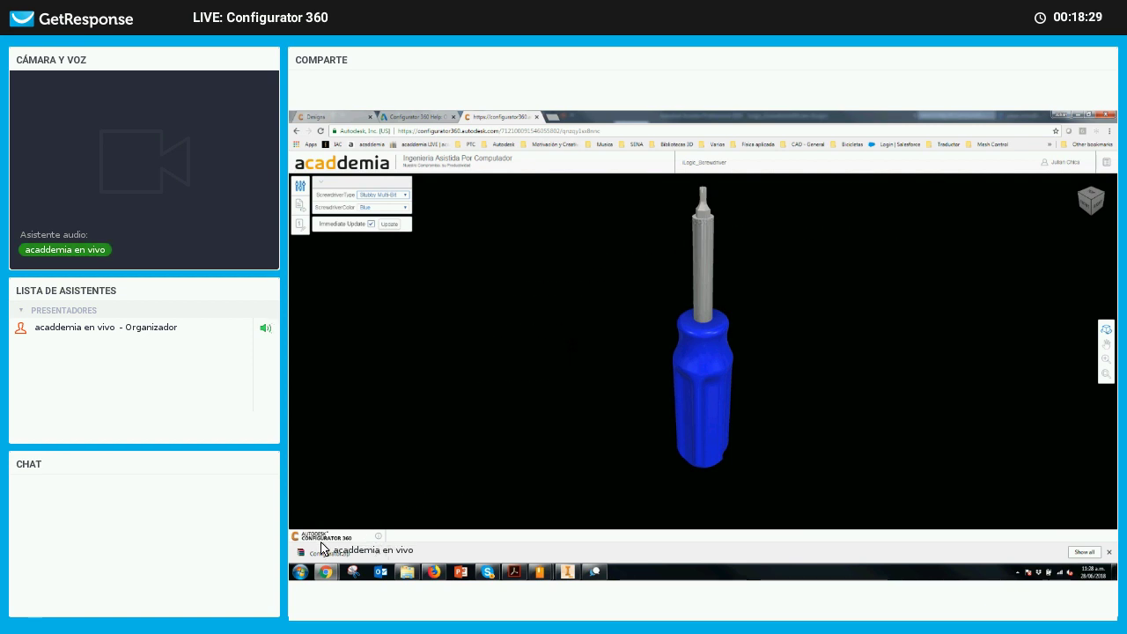
click(1105, 165)
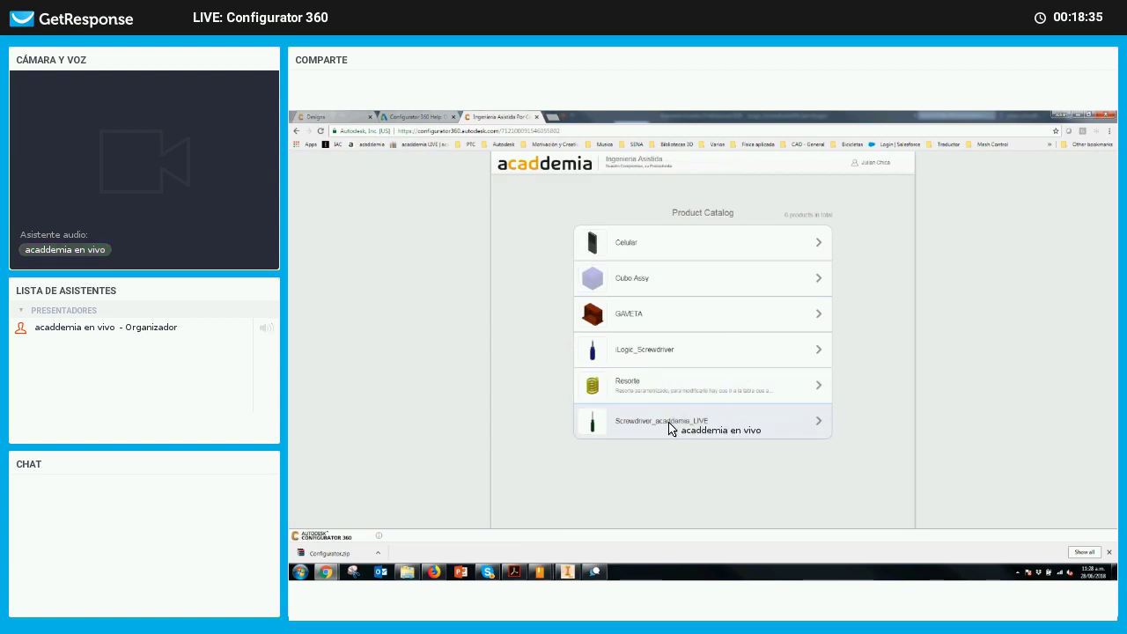
Open Screwdriver_acaddemia_LIVE and set it to Standard Multi-Bit with a Black handle, tilting the view
click(800, 424)
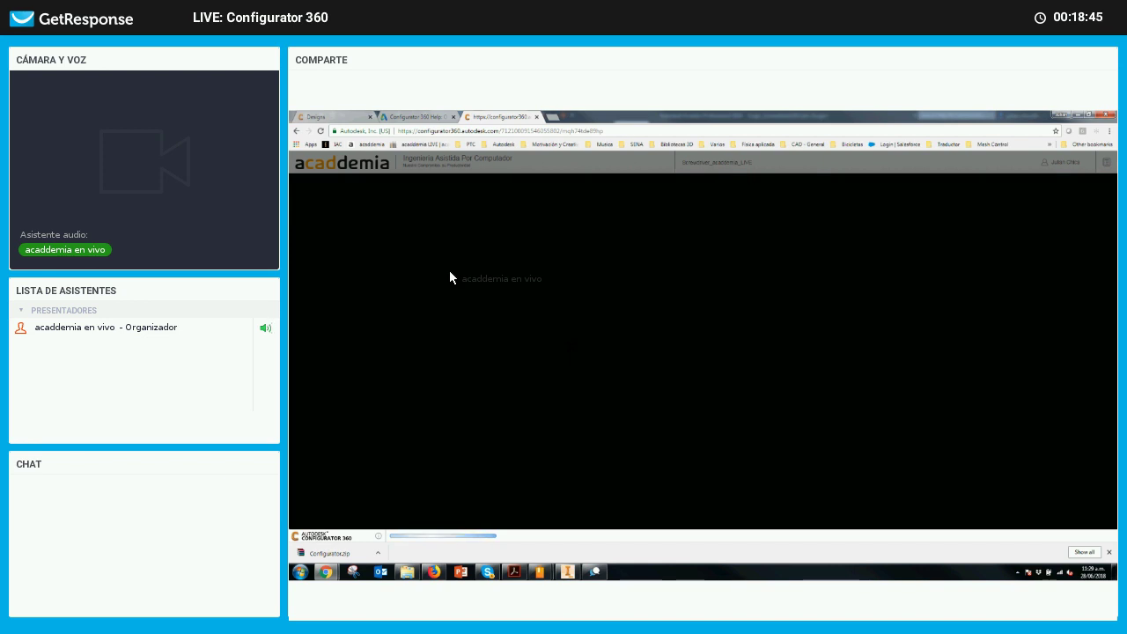
click(407, 197)
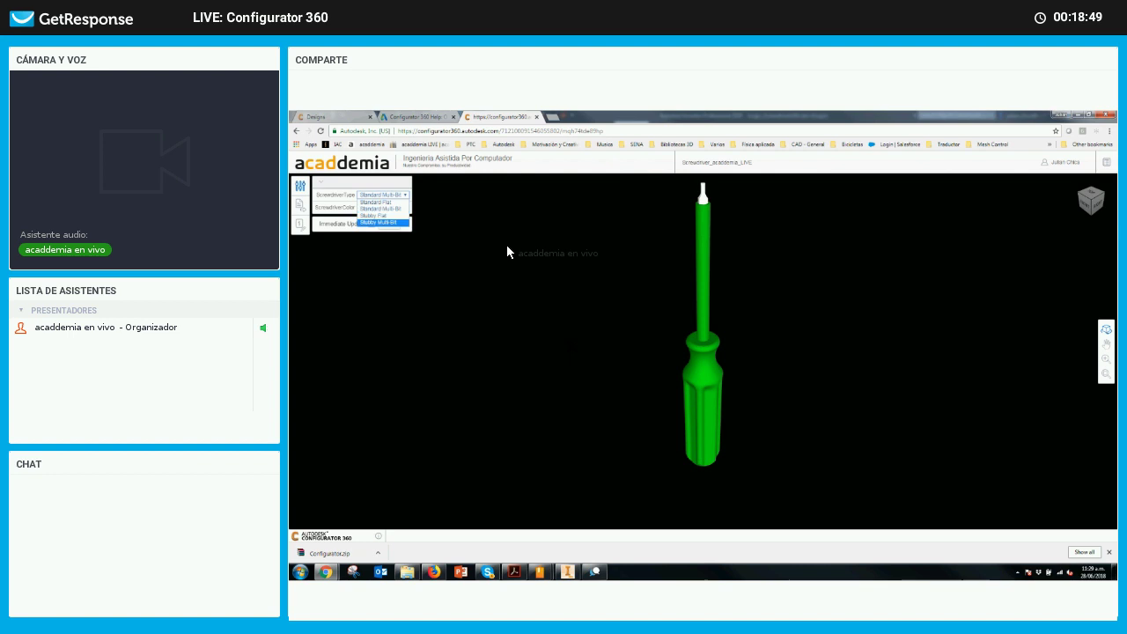
click(536, 220)
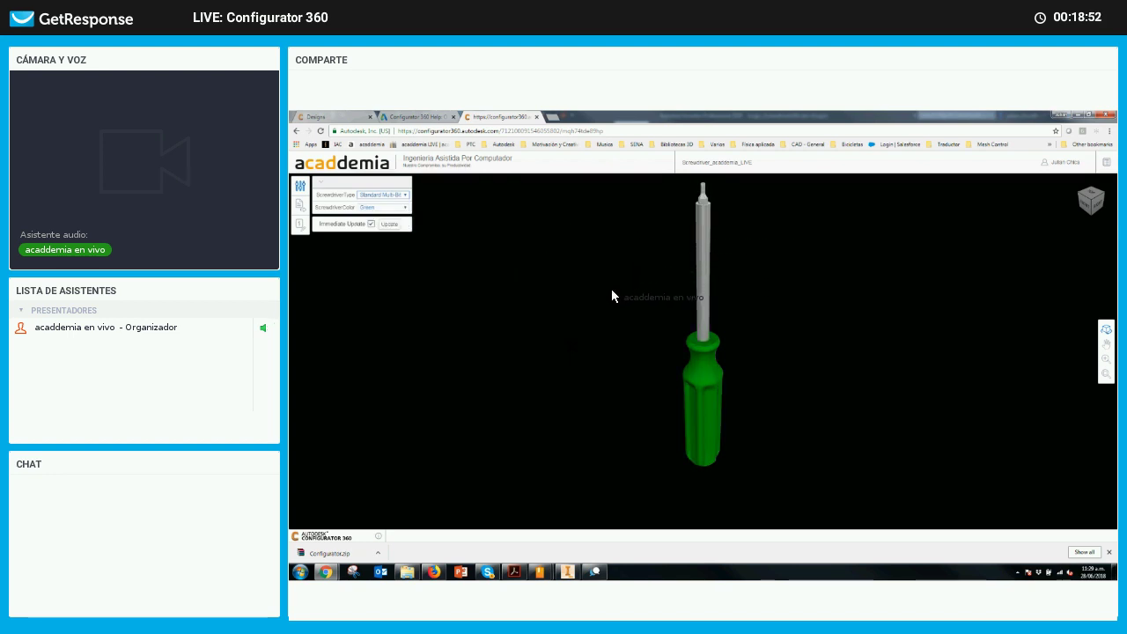
click(404, 208)
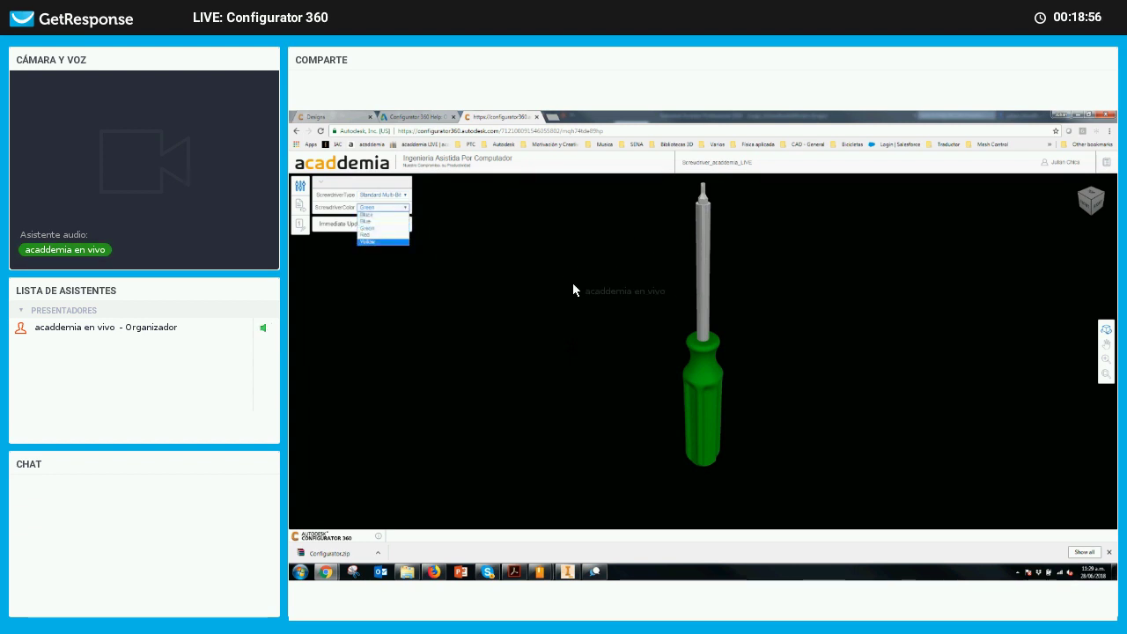
click(369, 214)
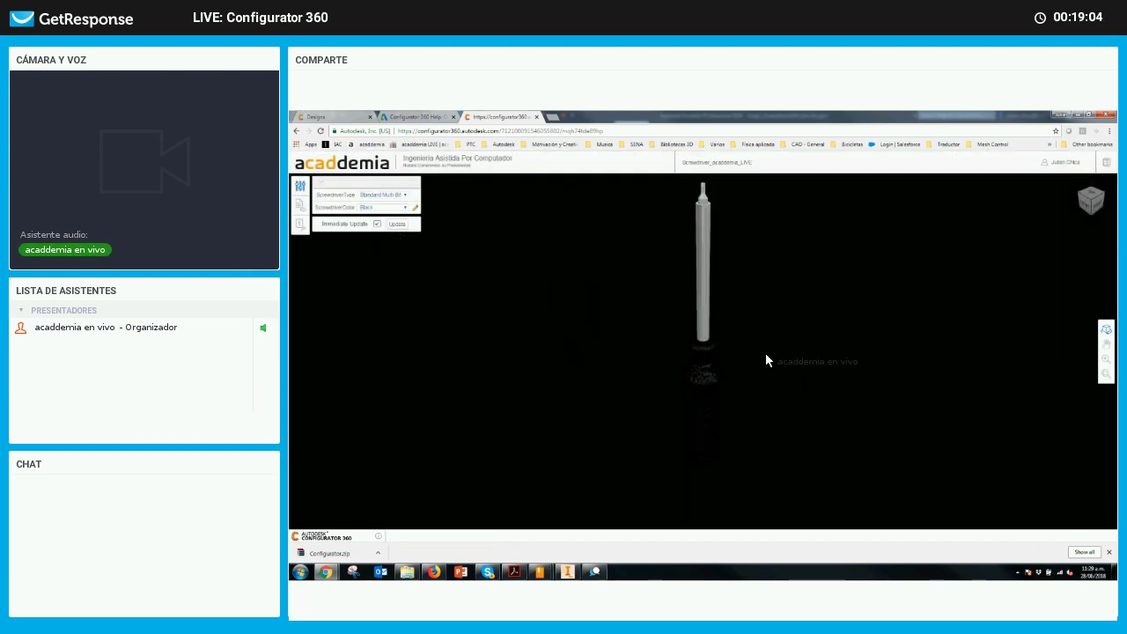
drag(767, 361, 614, 305)
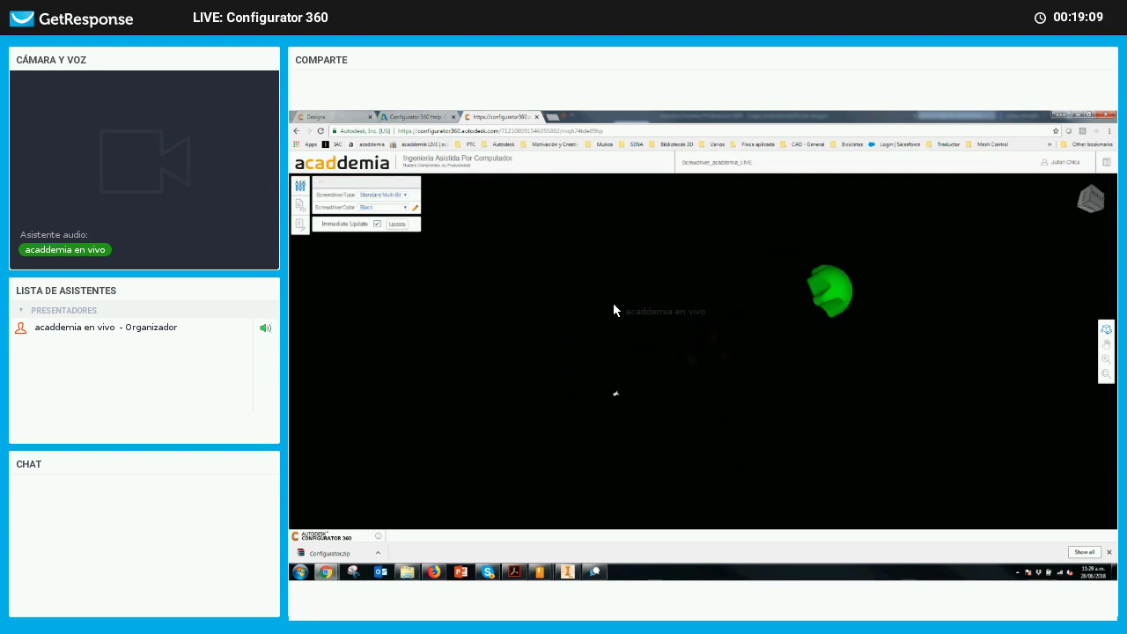
Regenerate the model, toggling immediate updating, and change the handle colour to Red
click(399, 224)
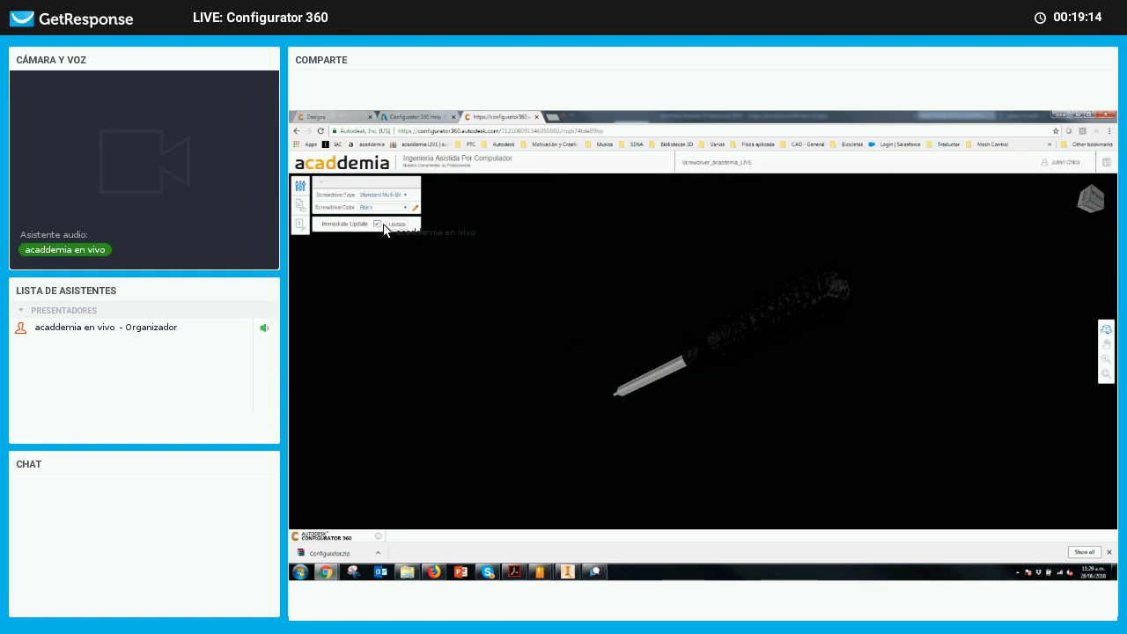
click(378, 224)
click(376, 224)
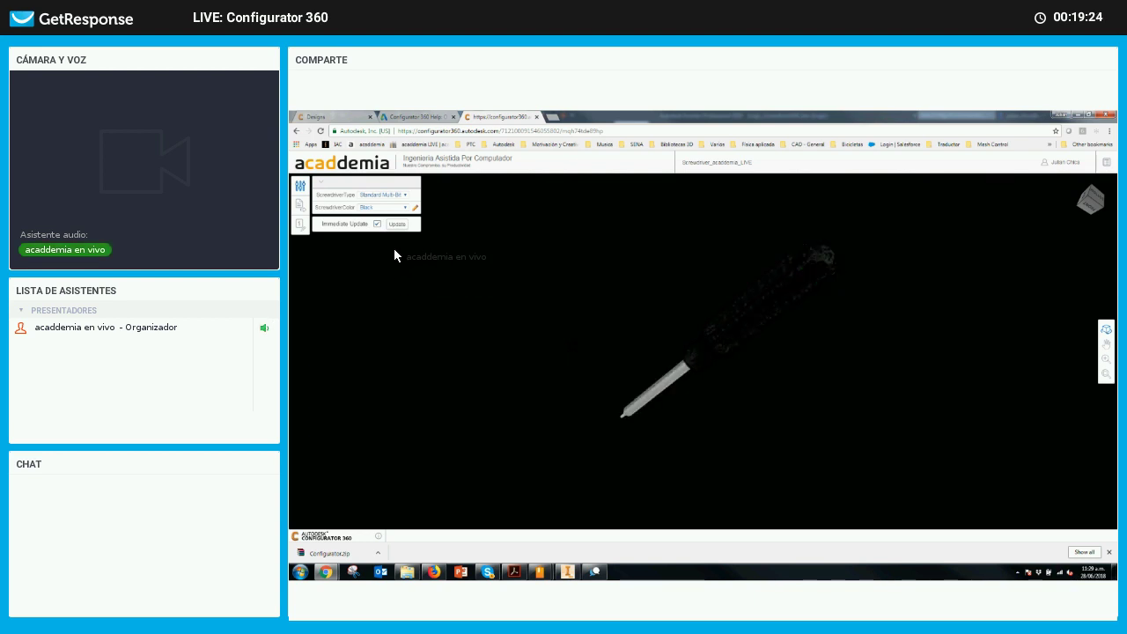
click(401, 211)
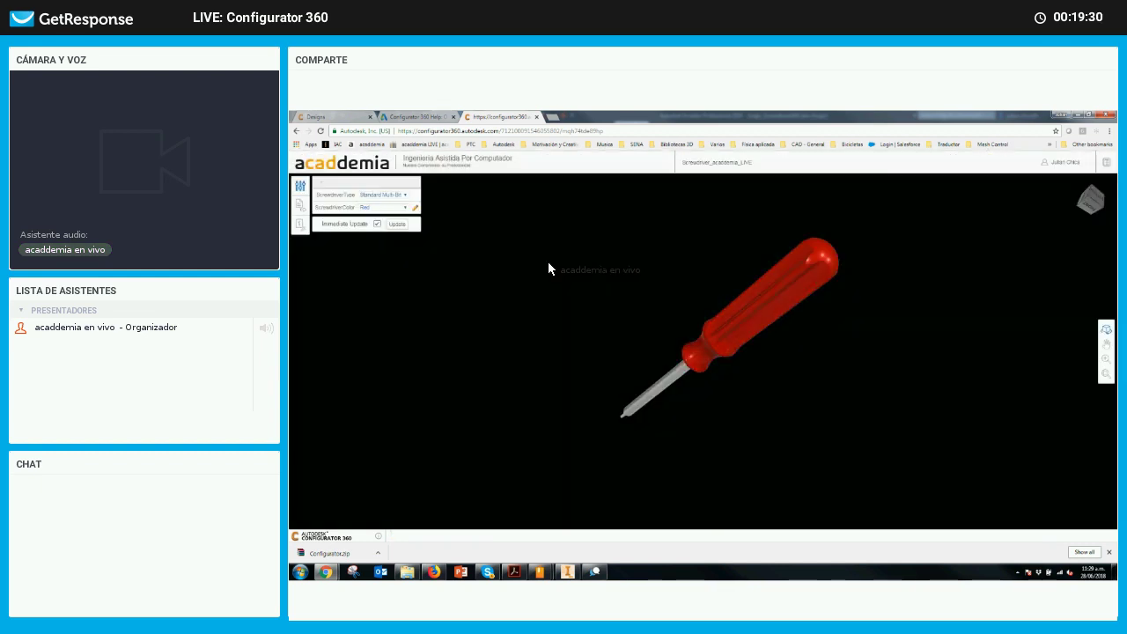
click(401, 208)
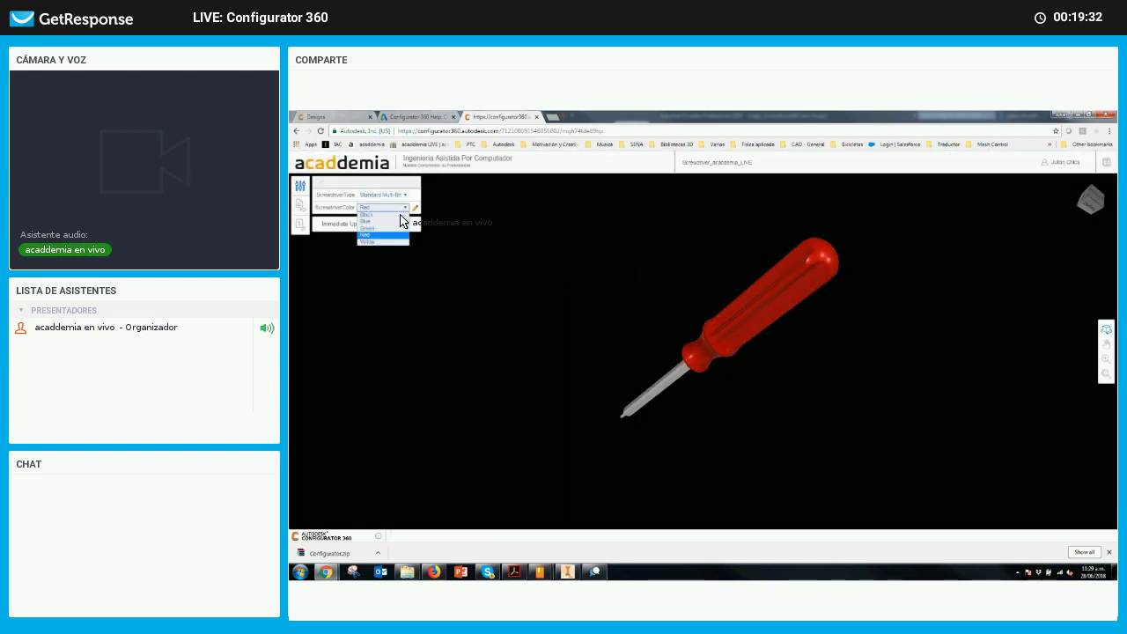
key(Return)
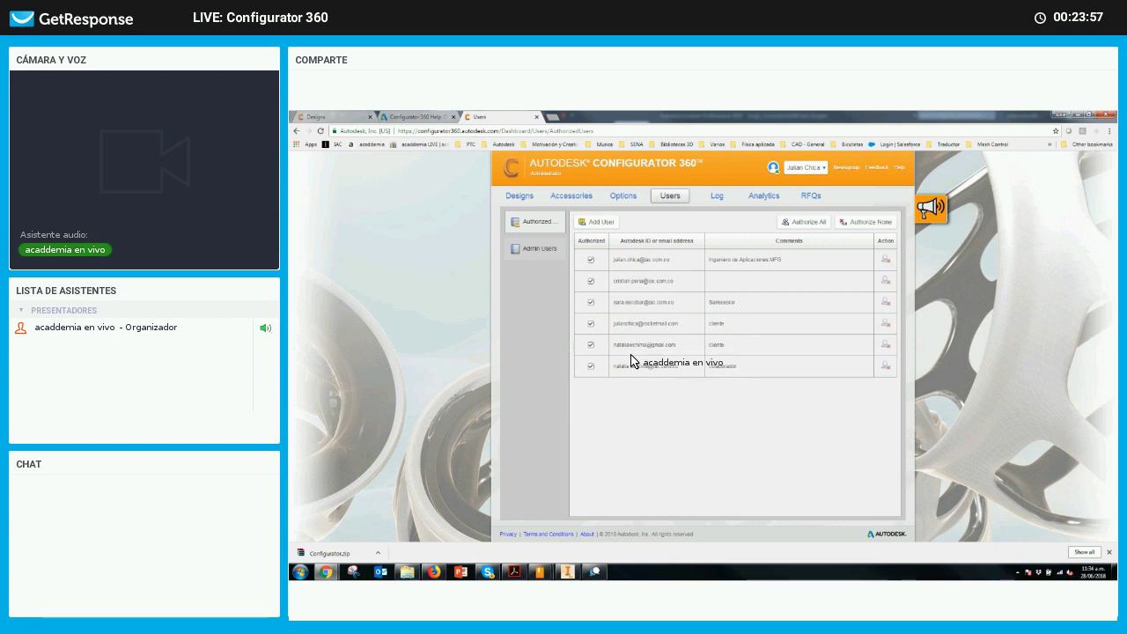
Highlight the client's e-mail address in the Authorized users list
drag(680, 324, 608, 331)
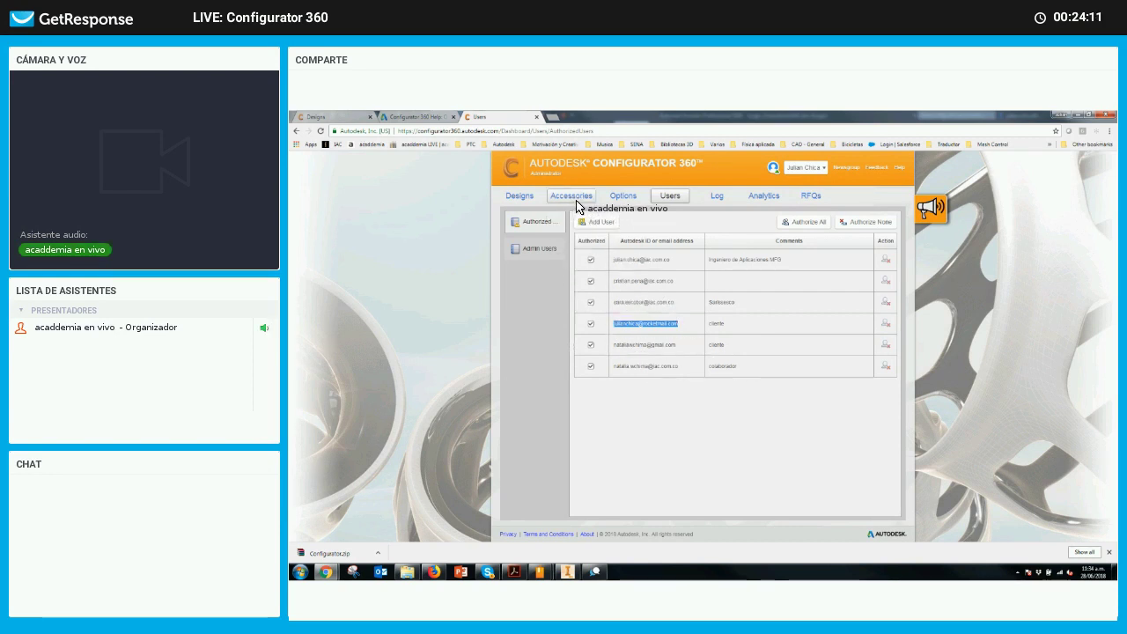
In the Designs list, set Cubo Assy's visibility to Admins only
click(518, 196)
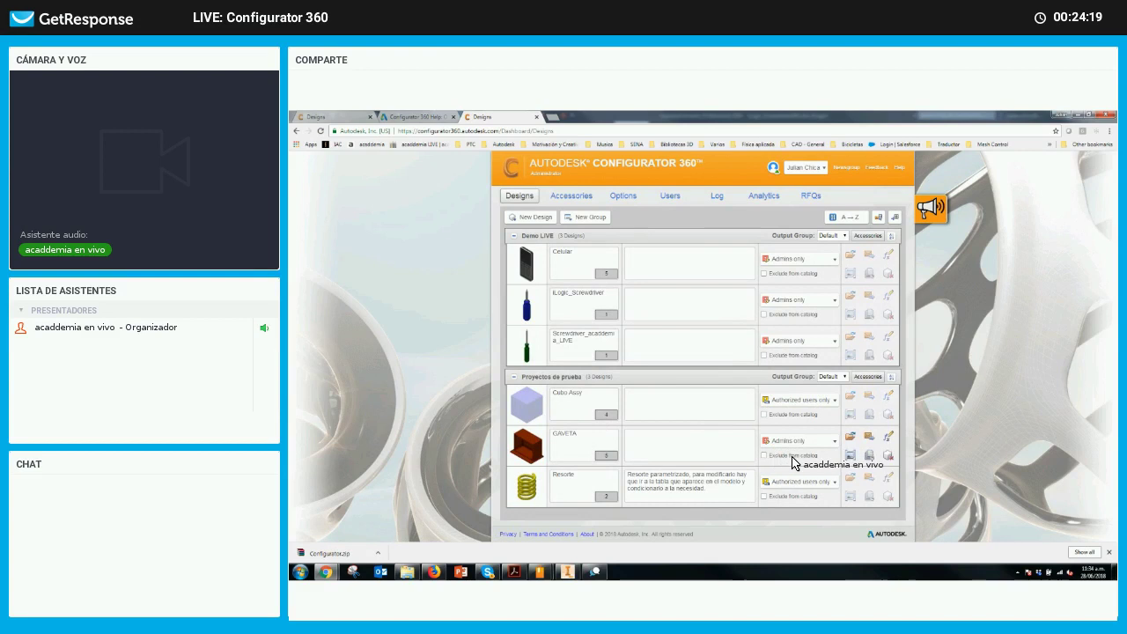
click(834, 402)
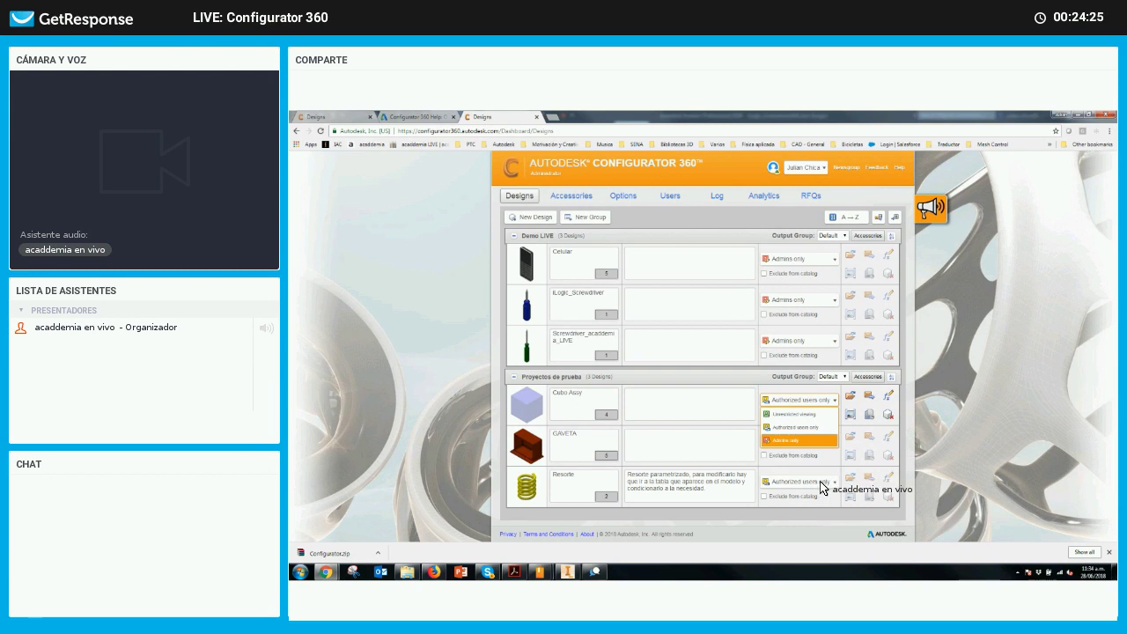
click(786, 511)
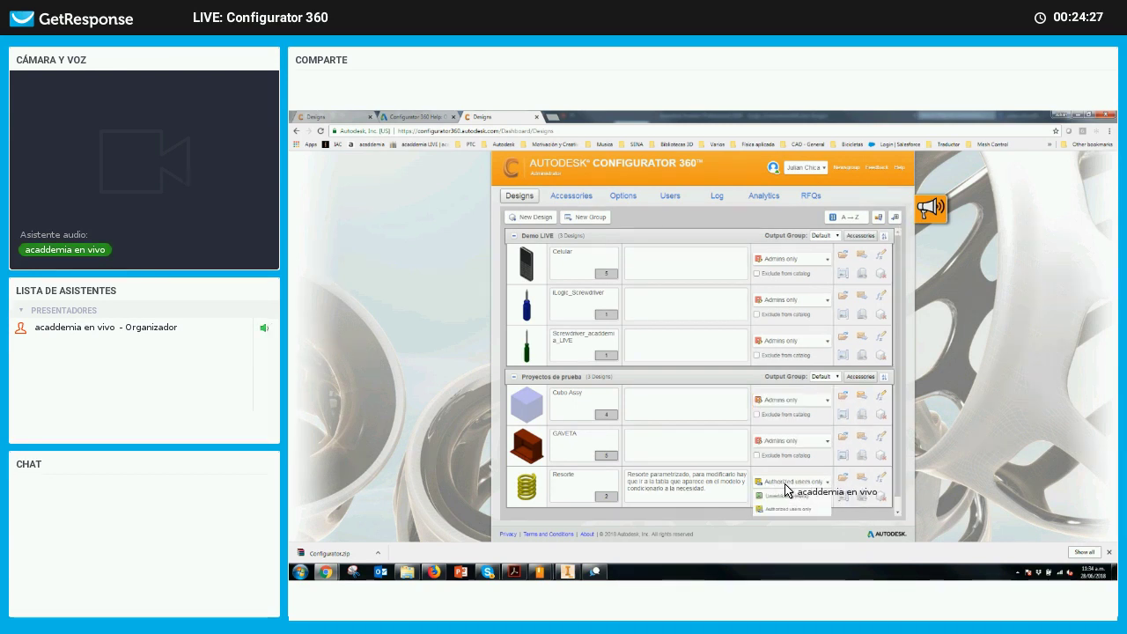
Keep Resorte's visibility set to Authorized users only
click(782, 483)
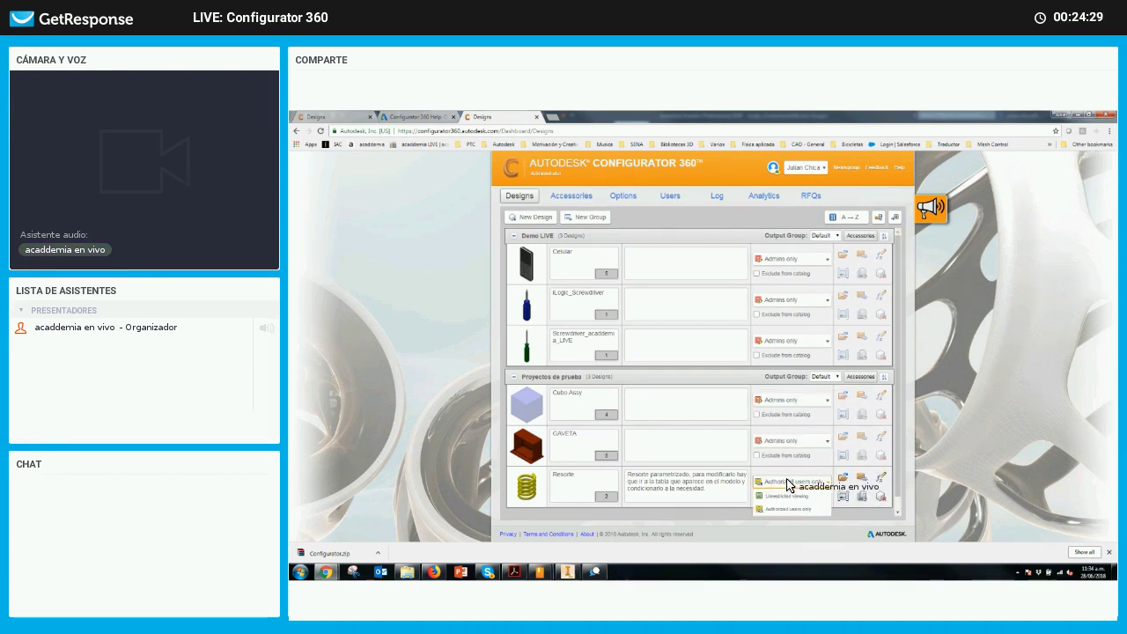
click(801, 480)
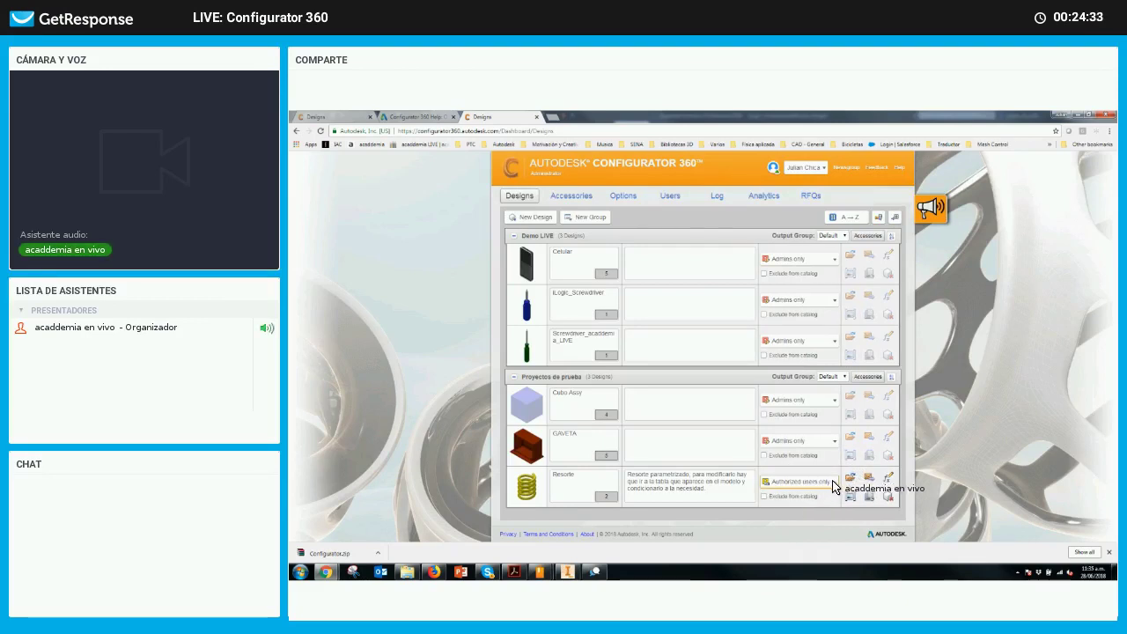
click(834, 484)
click(812, 480)
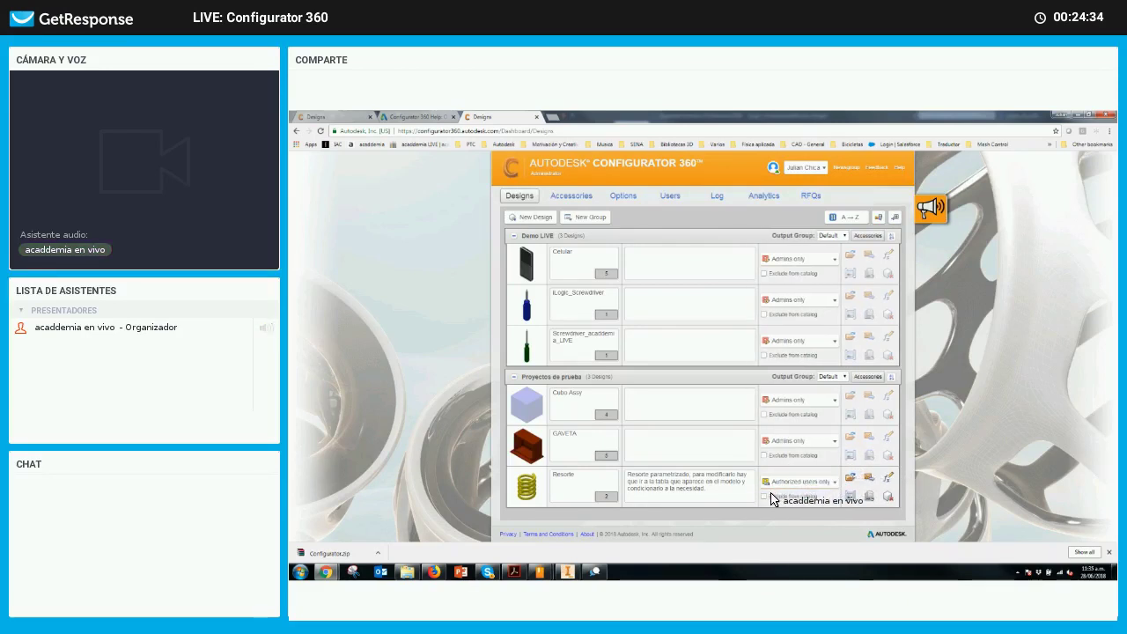
click(833, 484)
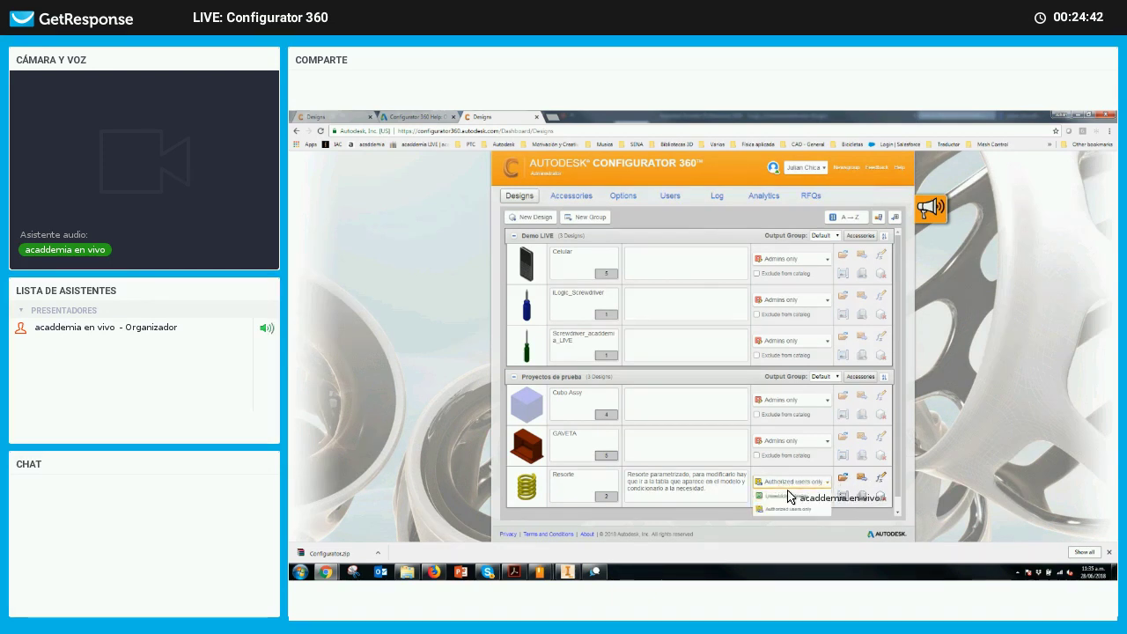
click(793, 509)
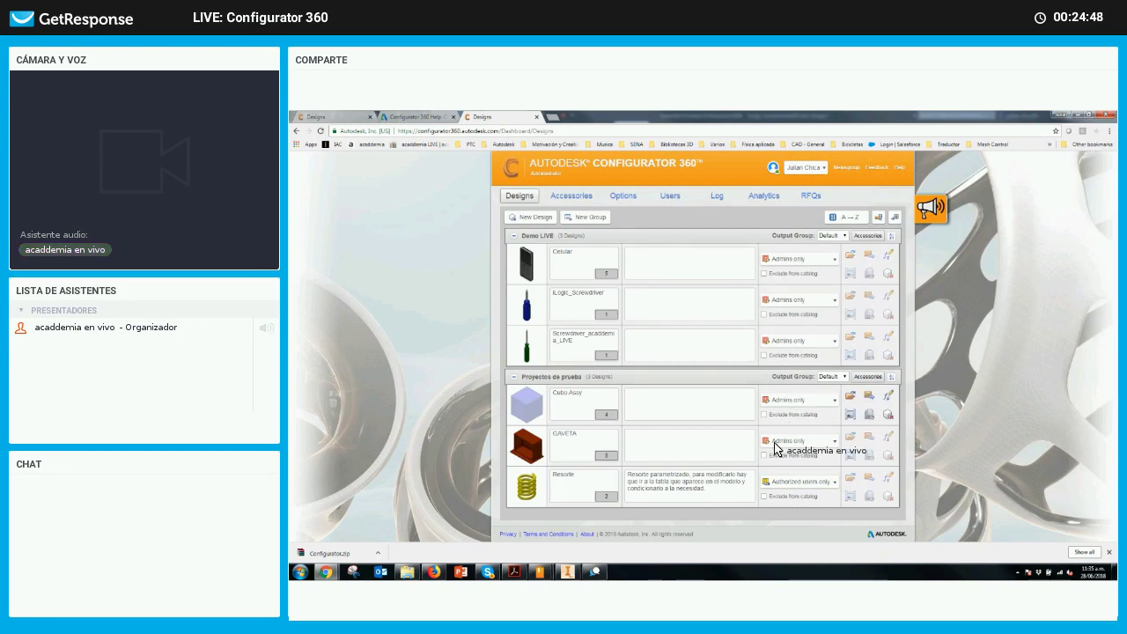
click(764, 497)
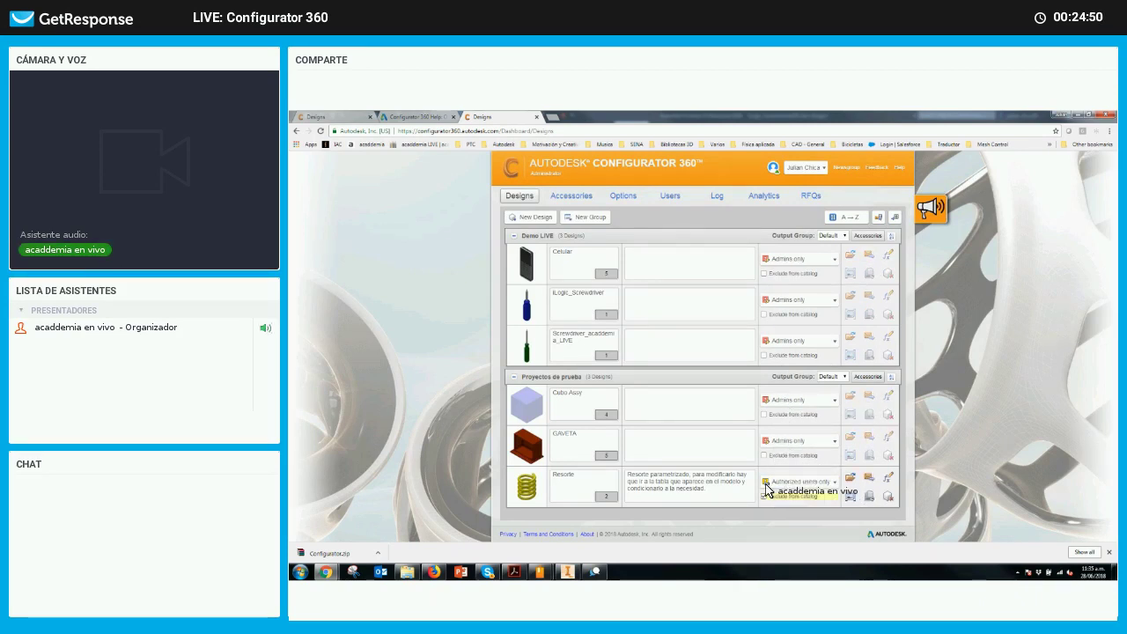
click(764, 455)
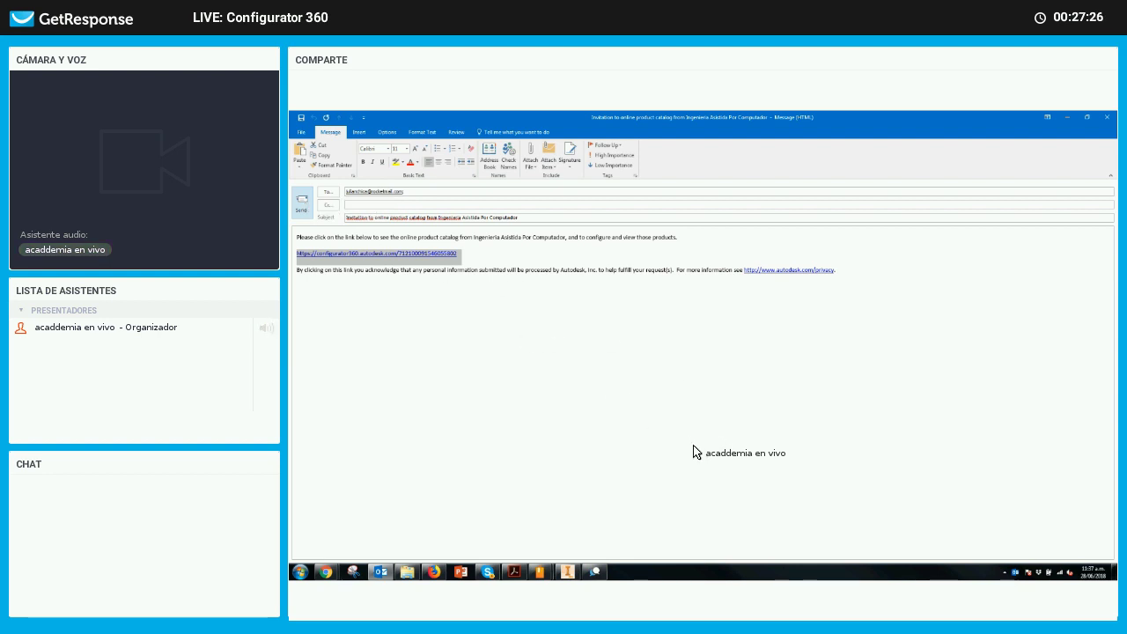
Close the Outlook catalog invitation message with Alt+S
key(alt+s)
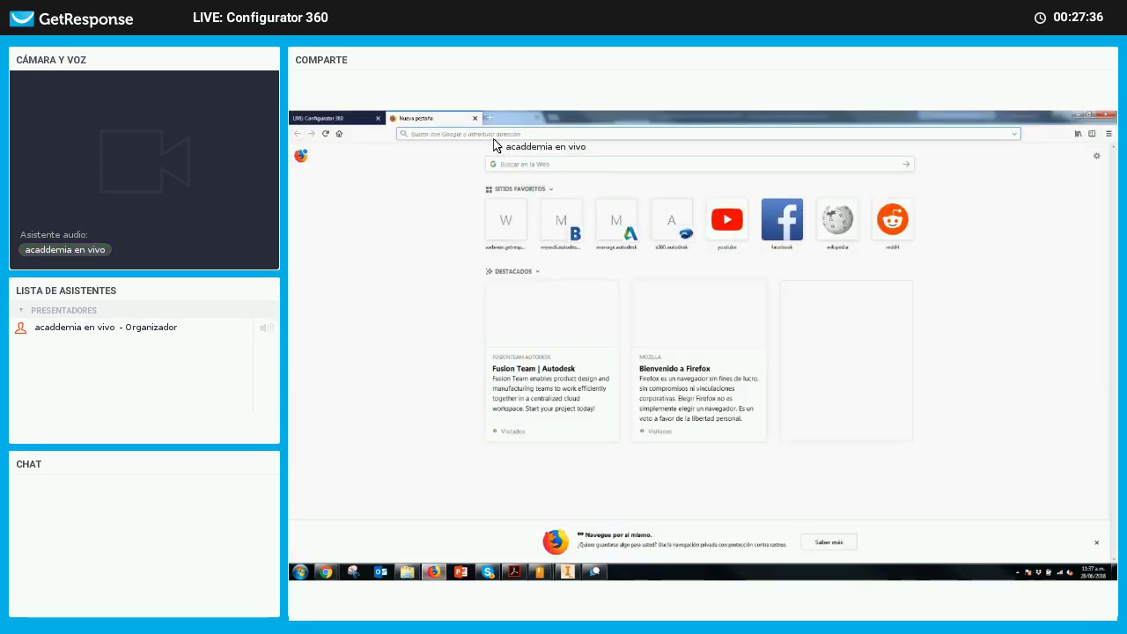
Paste the Configurator 360 catalog link into Firefox's address bar and load it
key(ctrl+v)
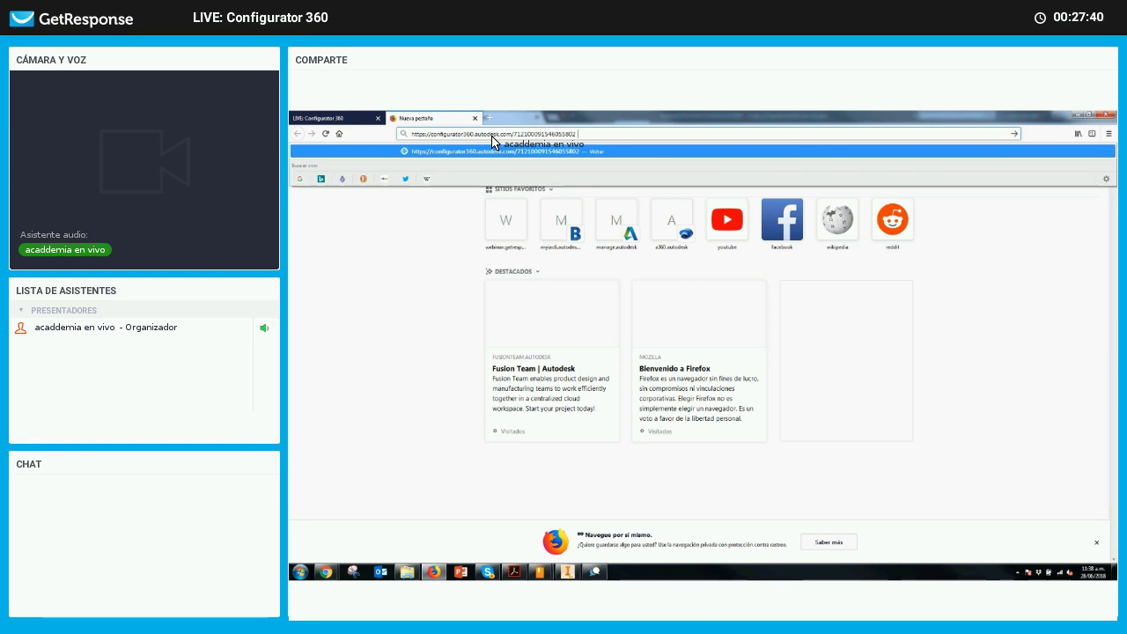
key(Return)
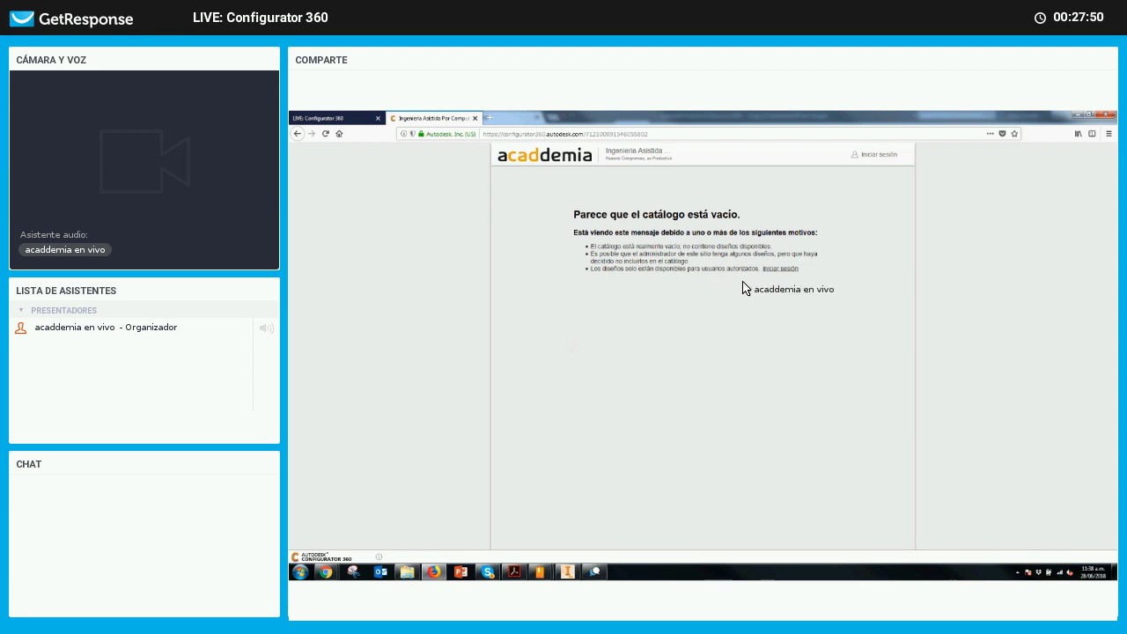
Sign in to the client catalog with the account user name and password
click(873, 155)
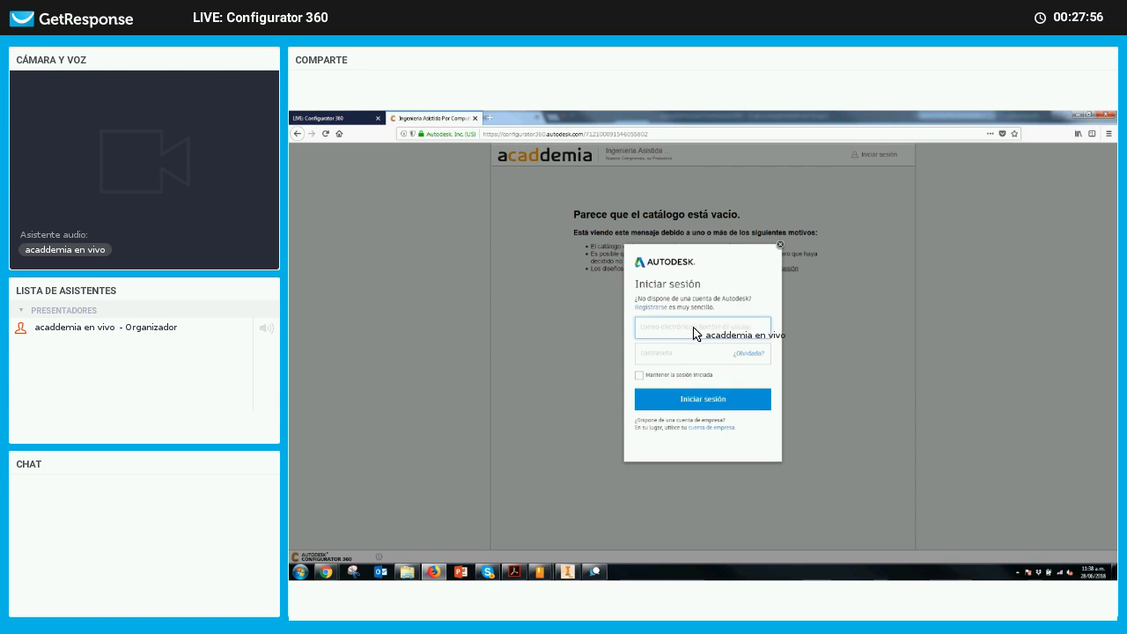
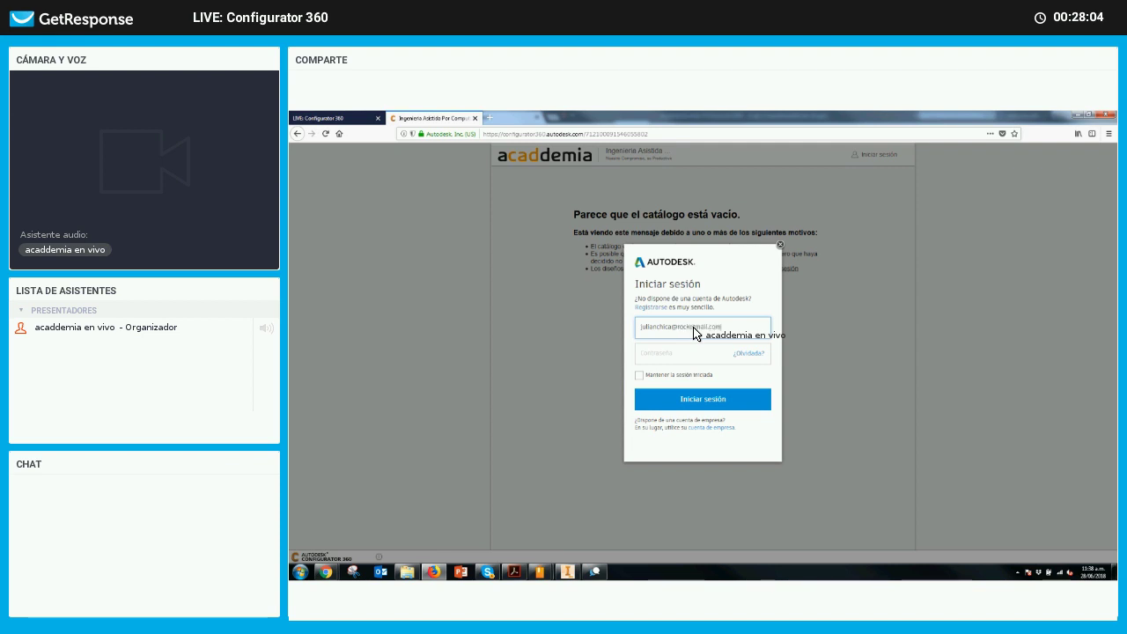
click(669, 356)
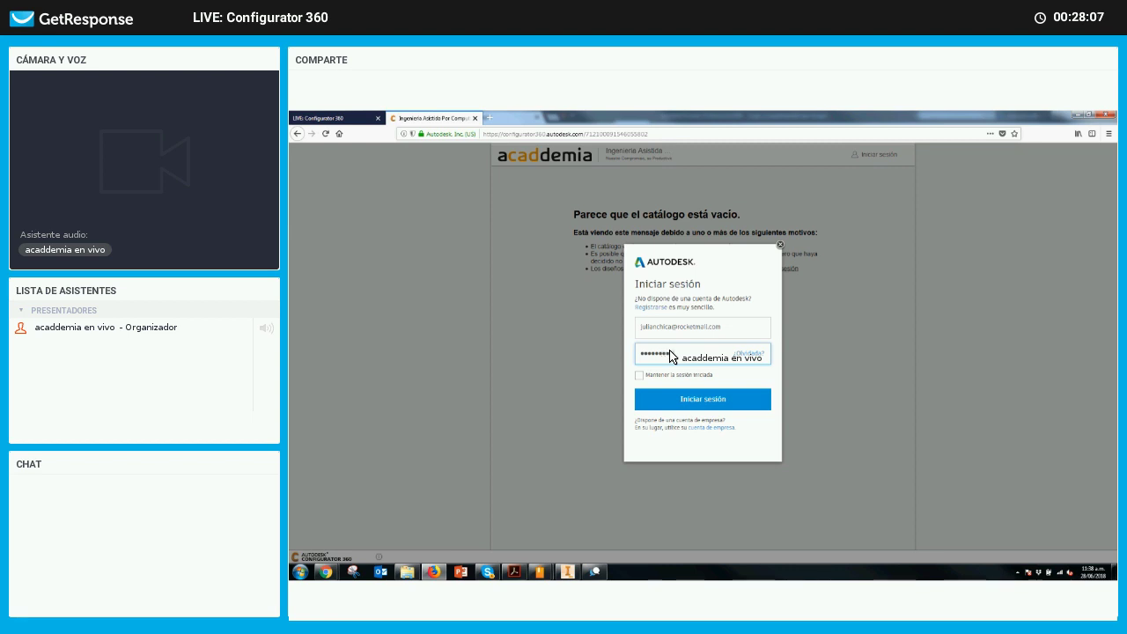
click(696, 402)
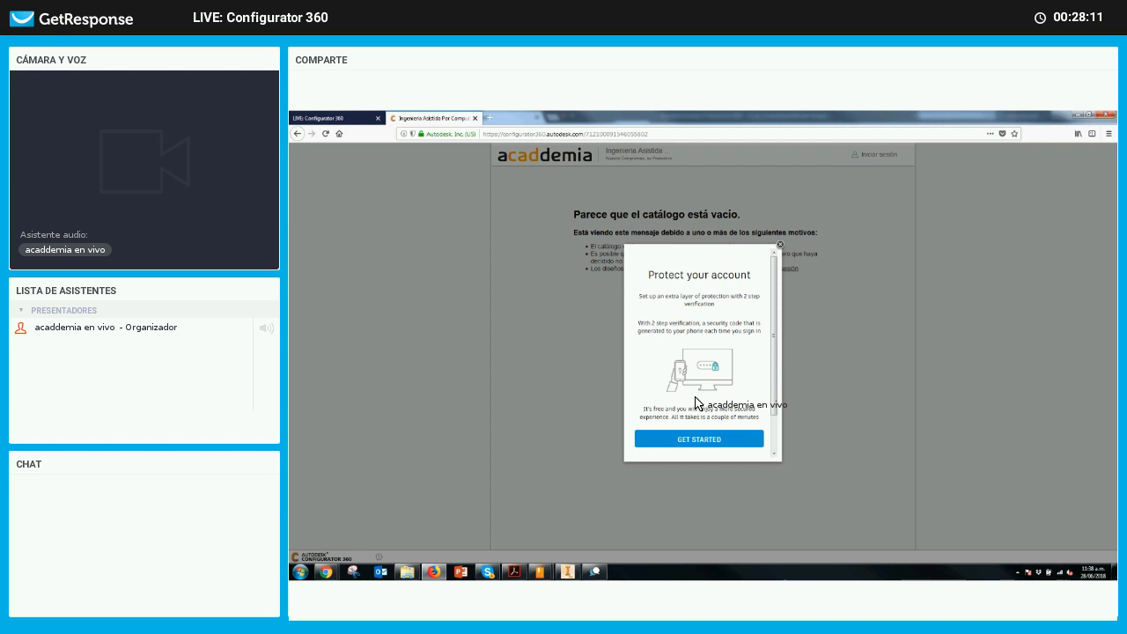
Back out of the two-step verification setup and choose Remind Me Later
click(701, 441)
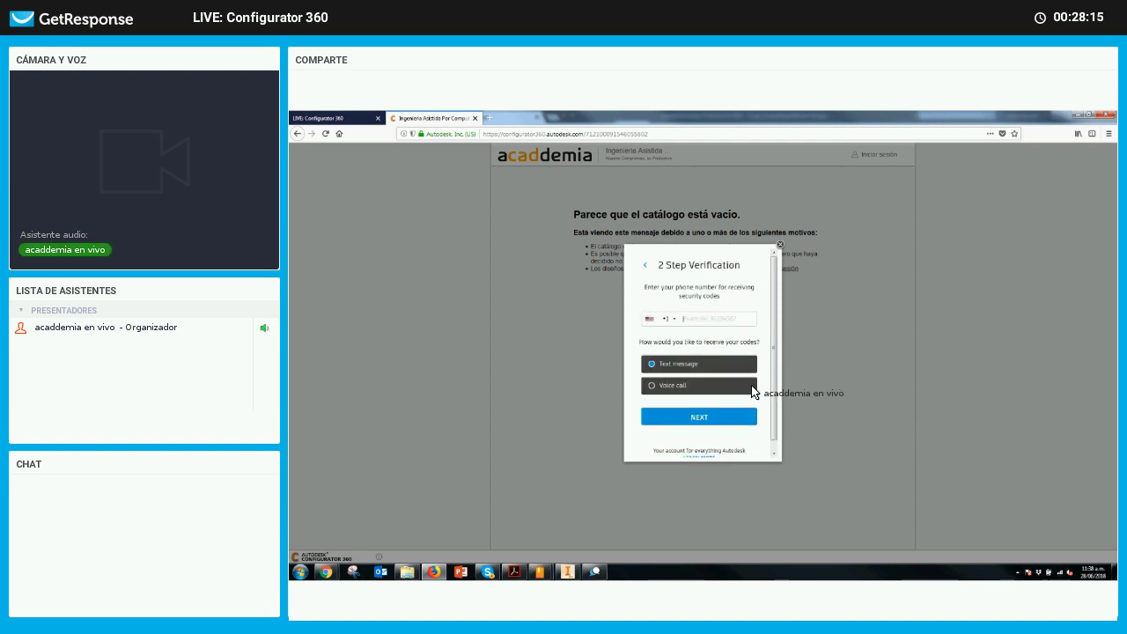
scroll(755, 387, down, 1)
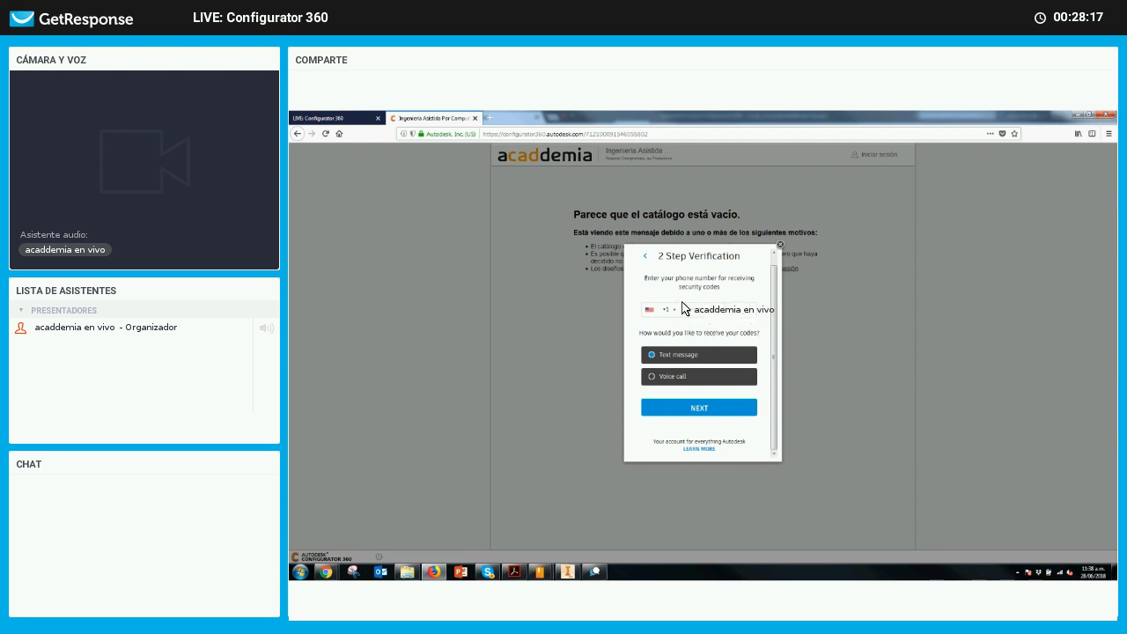
click(647, 258)
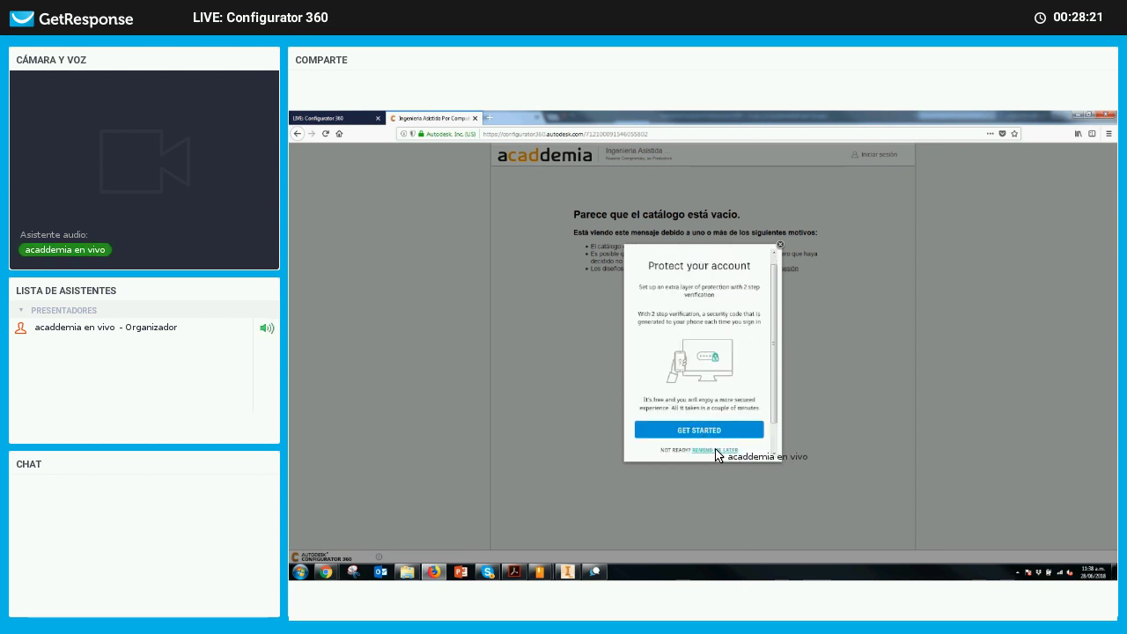
click(716, 452)
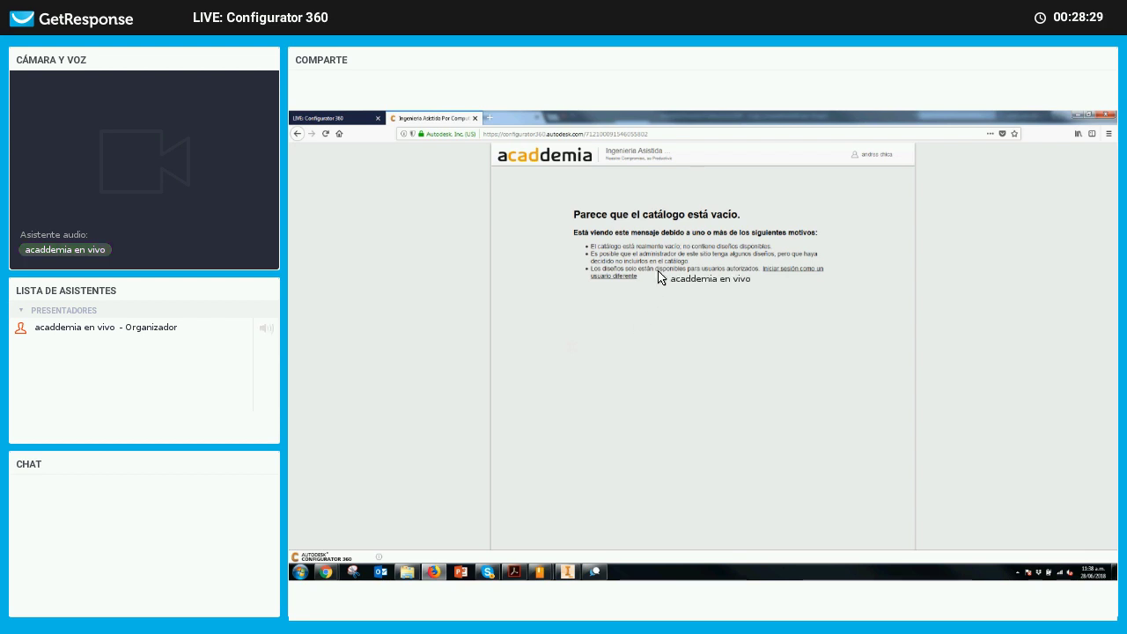
Reload the empty catalog page, briefly open the company website, then close both tabs
click(667, 134)
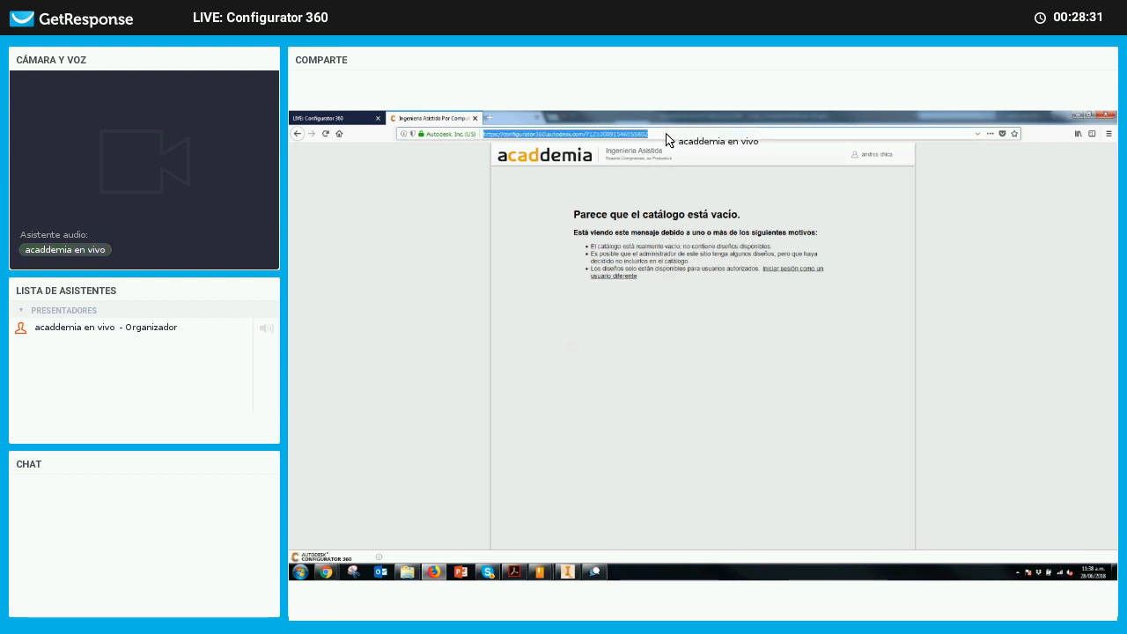
key(Return)
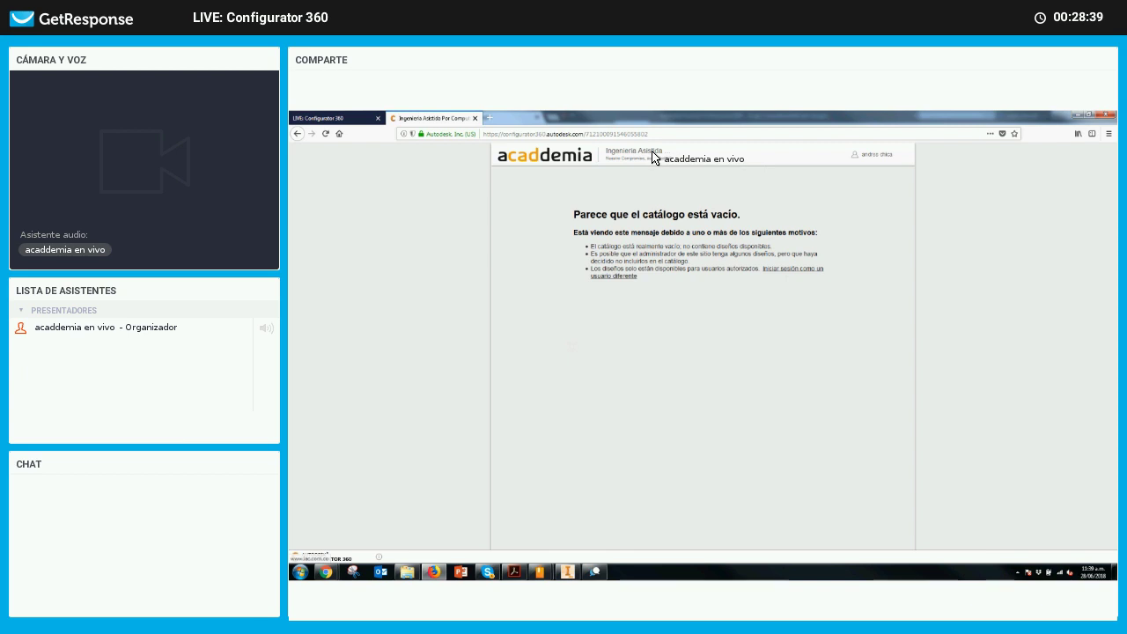
click(651, 273)
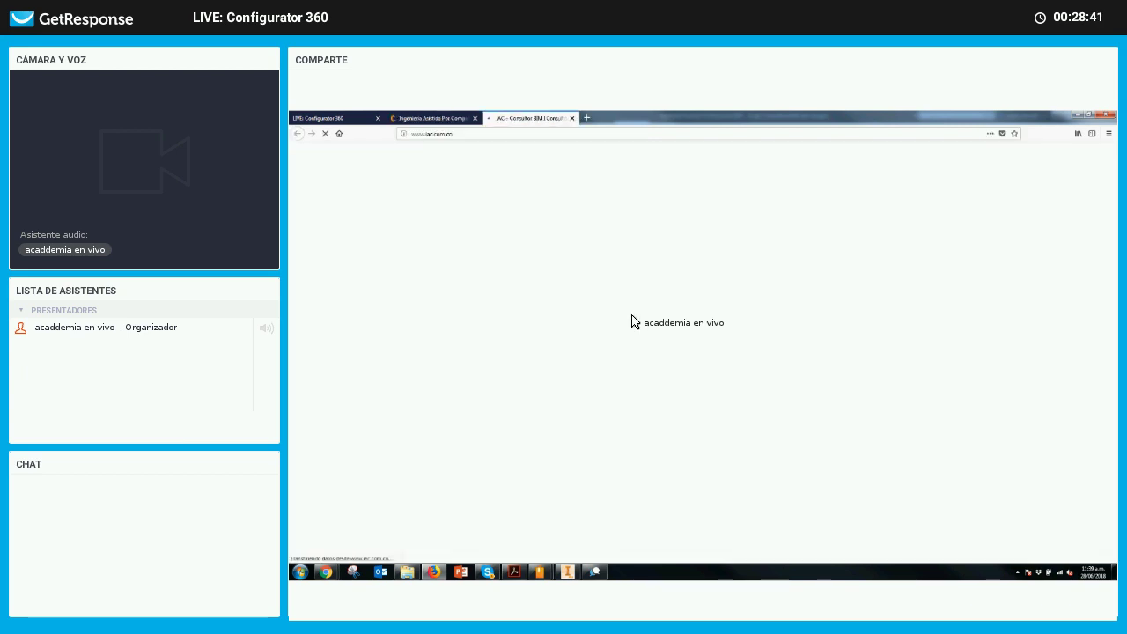
click(572, 118)
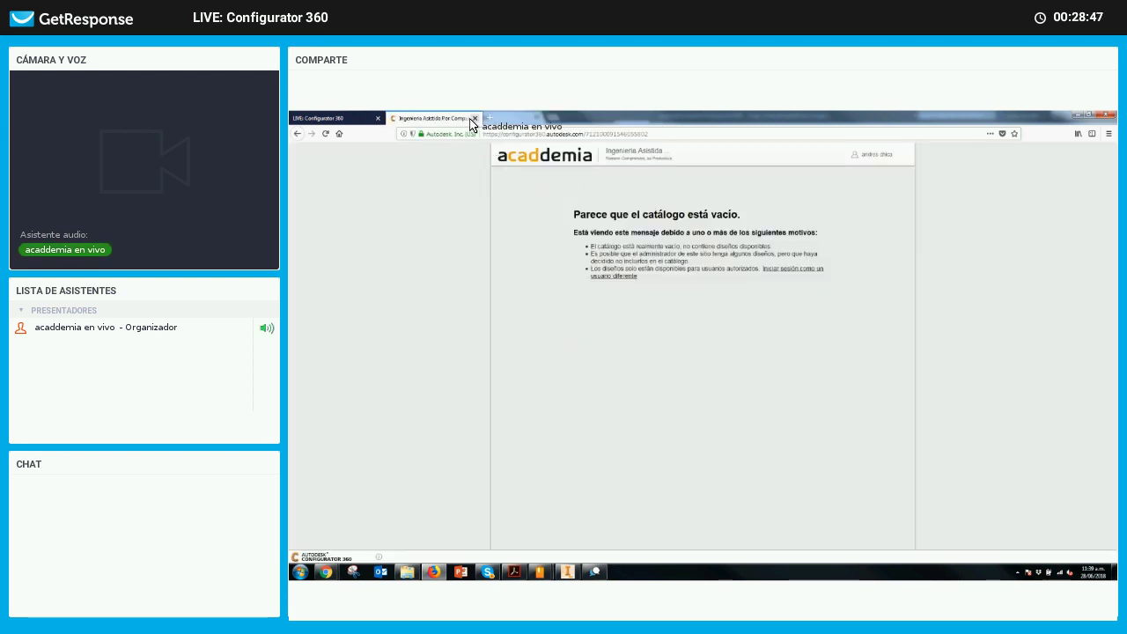
click(474, 118)
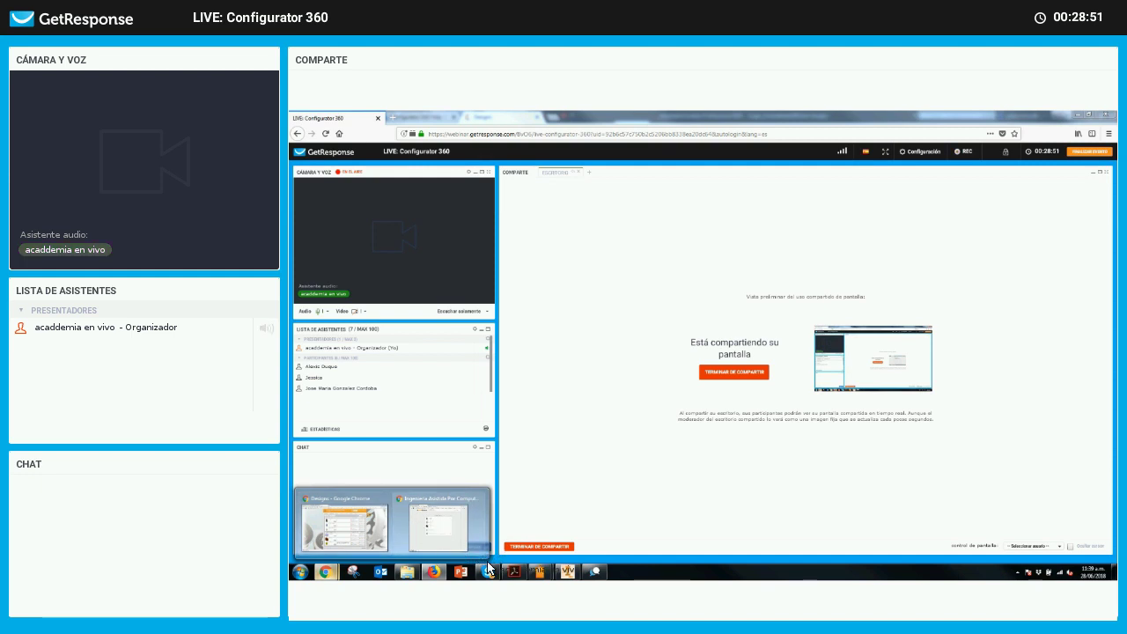
Copy the catalog hyperlink from the sent Outlook invitation and load it in a new Firefox tab
click(380, 574)
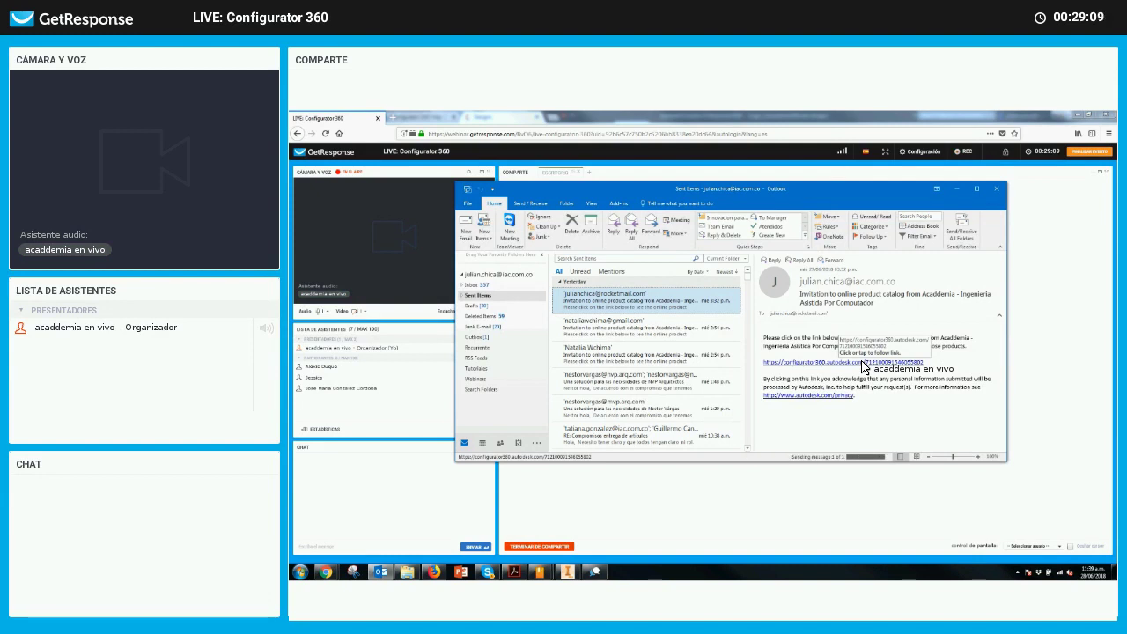
right_click(794, 367)
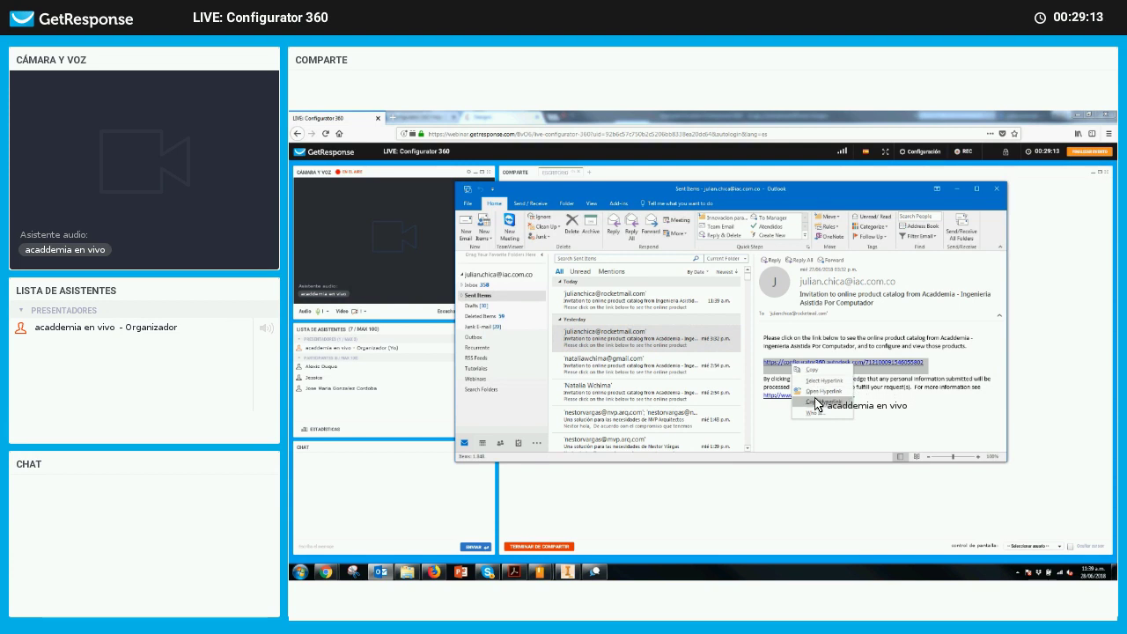
click(816, 403)
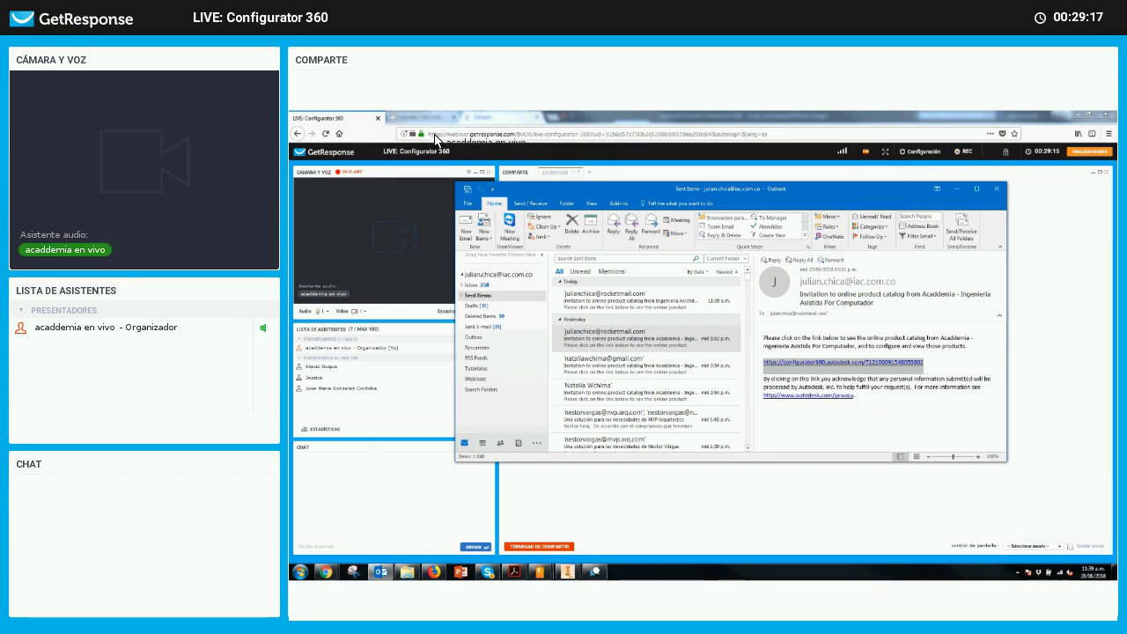
key(ctrl+t)
key(ctrl+v)
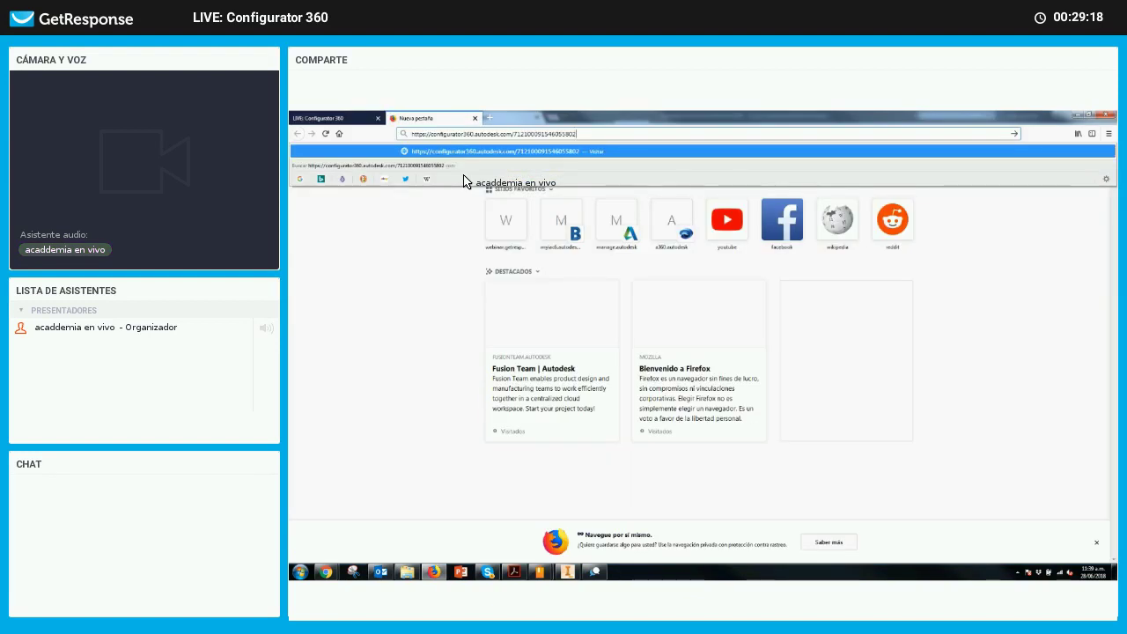
key(Return)
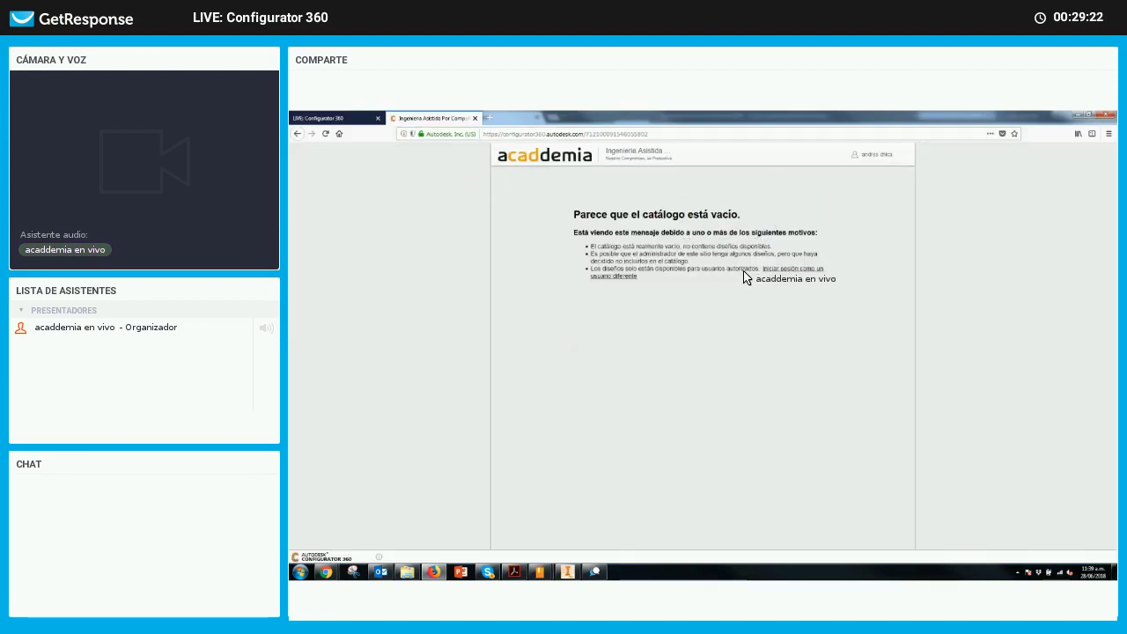
Choose 'Iniciar sesión como un usuario diferente', then bring up the Autodesk sign-in form
click(773, 275)
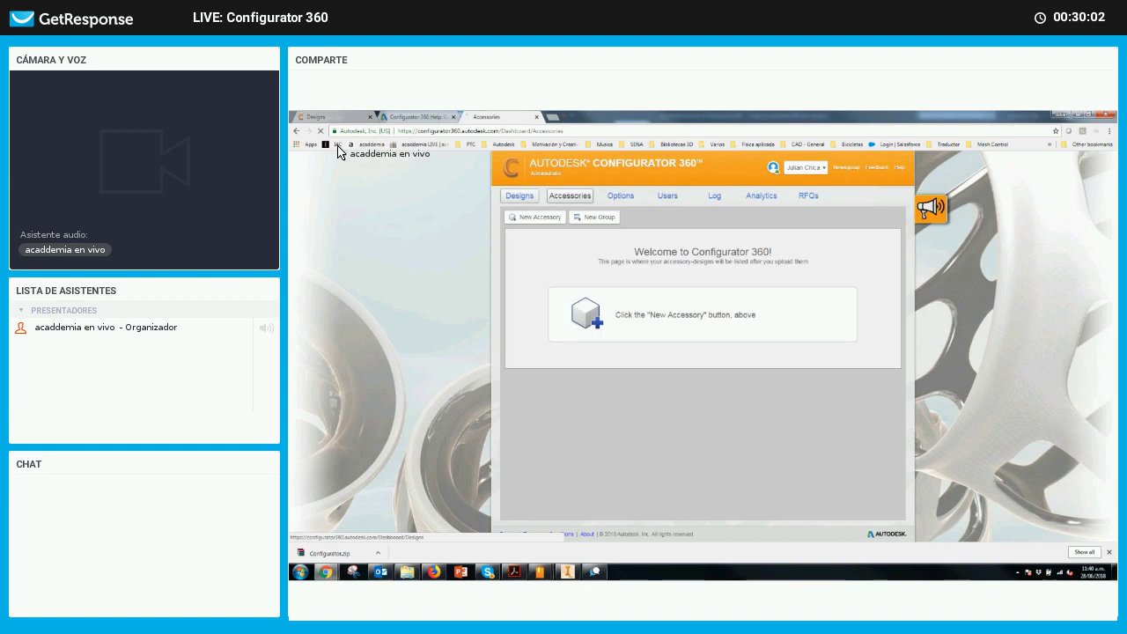
click(434, 572)
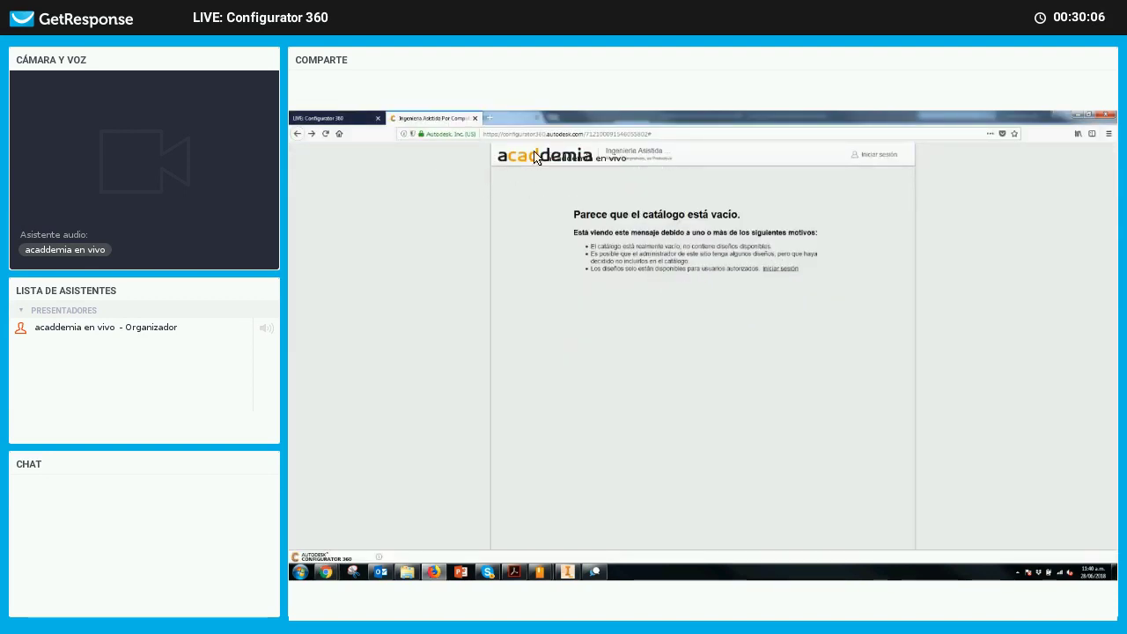
click(475, 118)
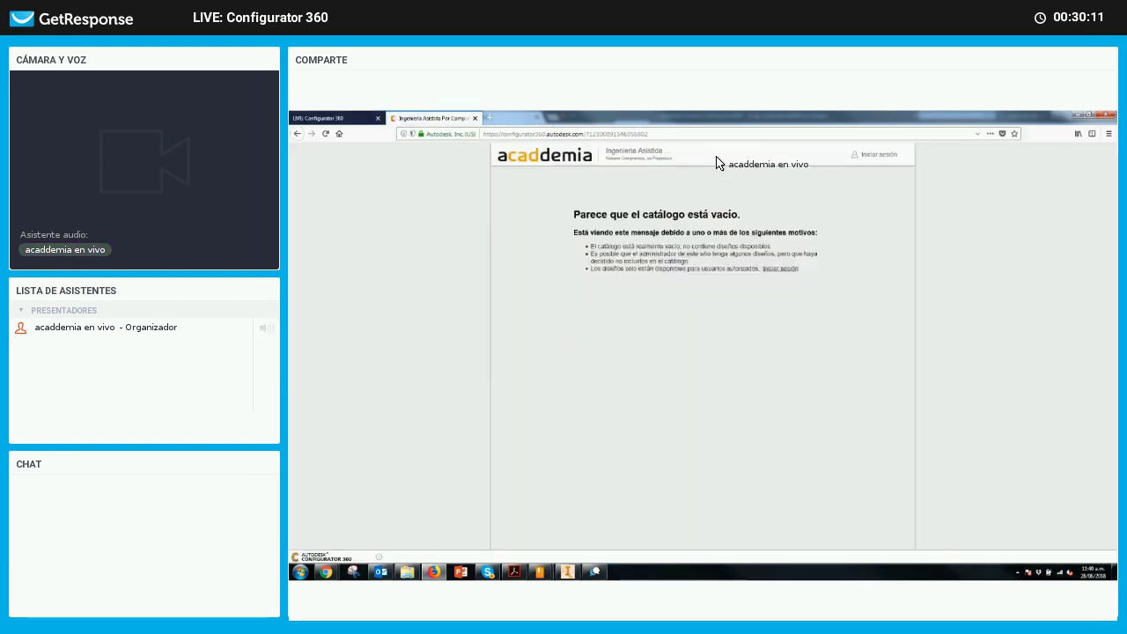
click(788, 267)
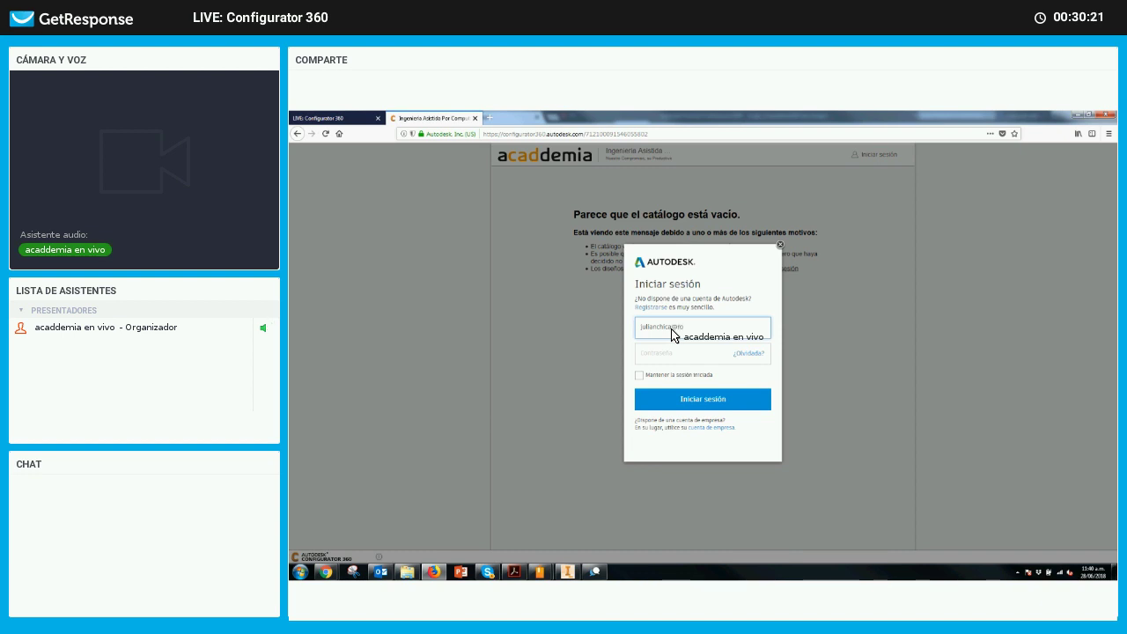
Enter the customer's Autodesk e-mail and password and sign in to the acaddemia catalog
text(mail)
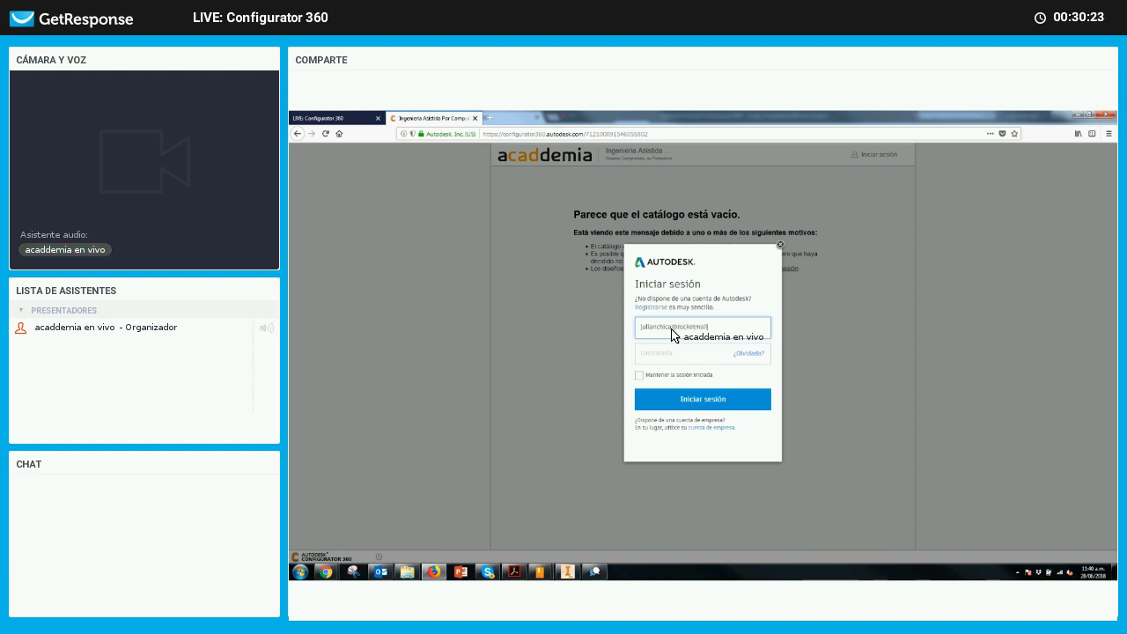
text(.com)
click(683, 353)
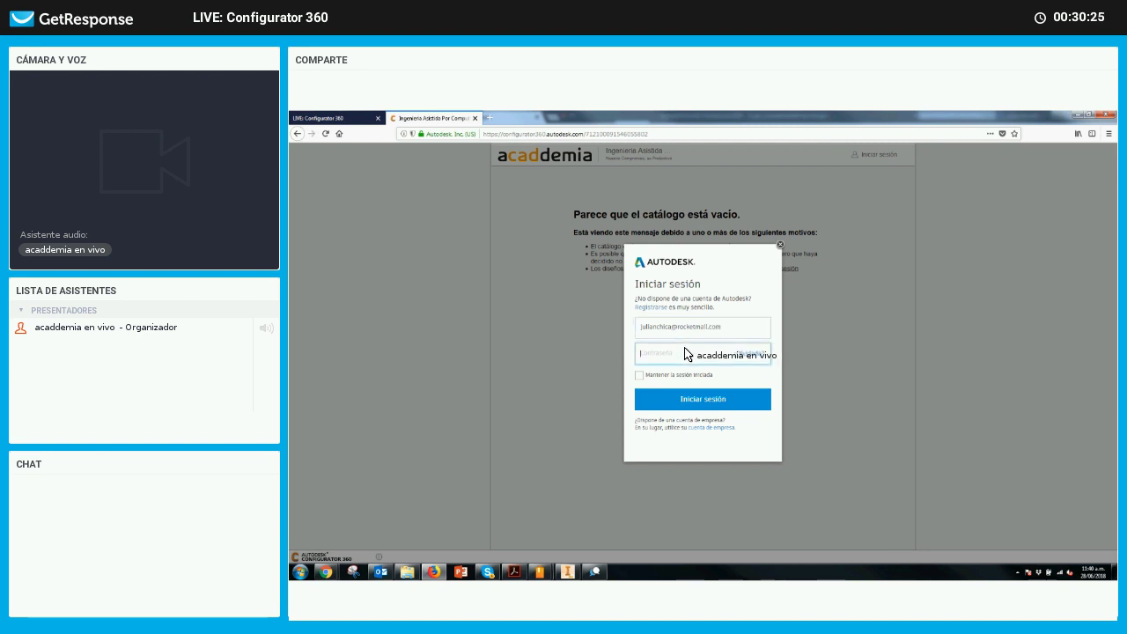
text(••••••)
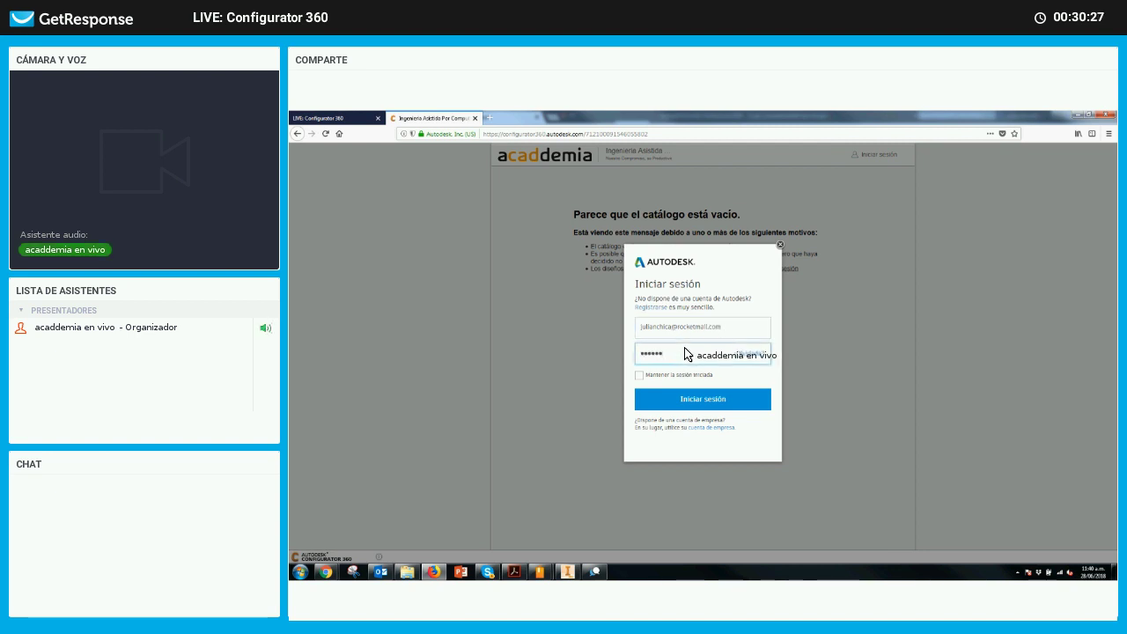
text(•••)
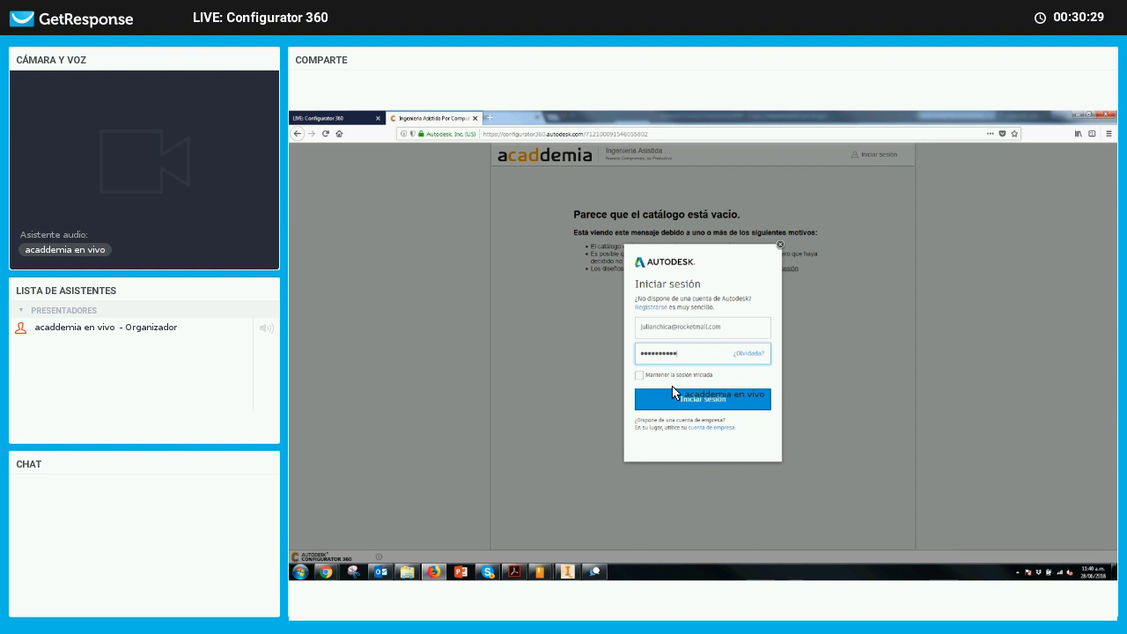
click(640, 375)
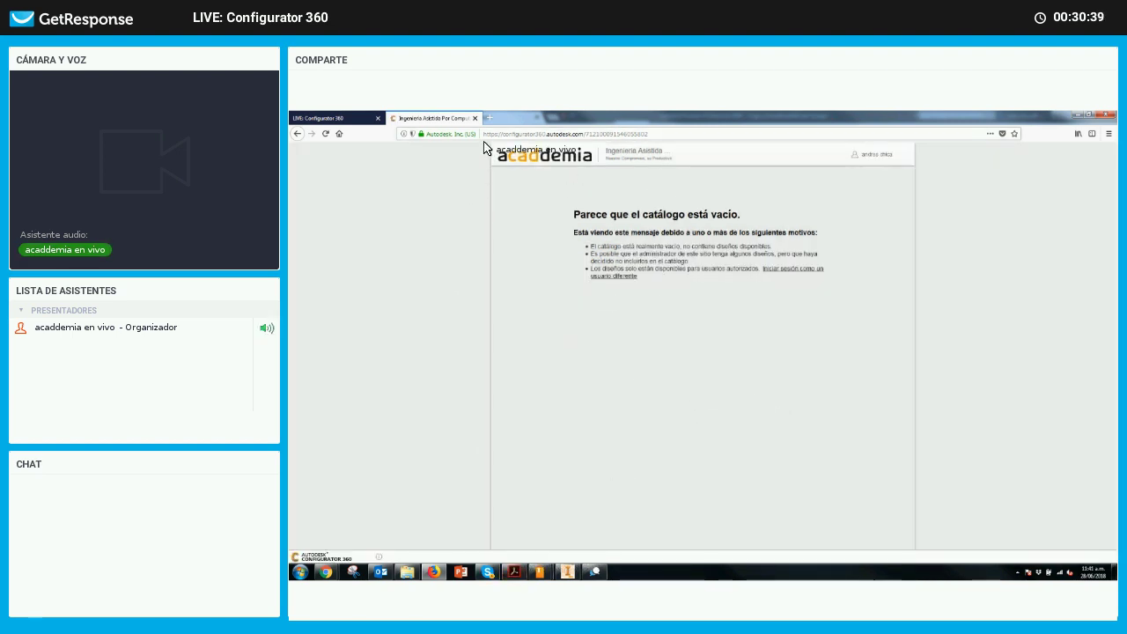
Sign the customer account out of the acaddemia catalog with Cerrar sesión
click(511, 135)
click(558, 135)
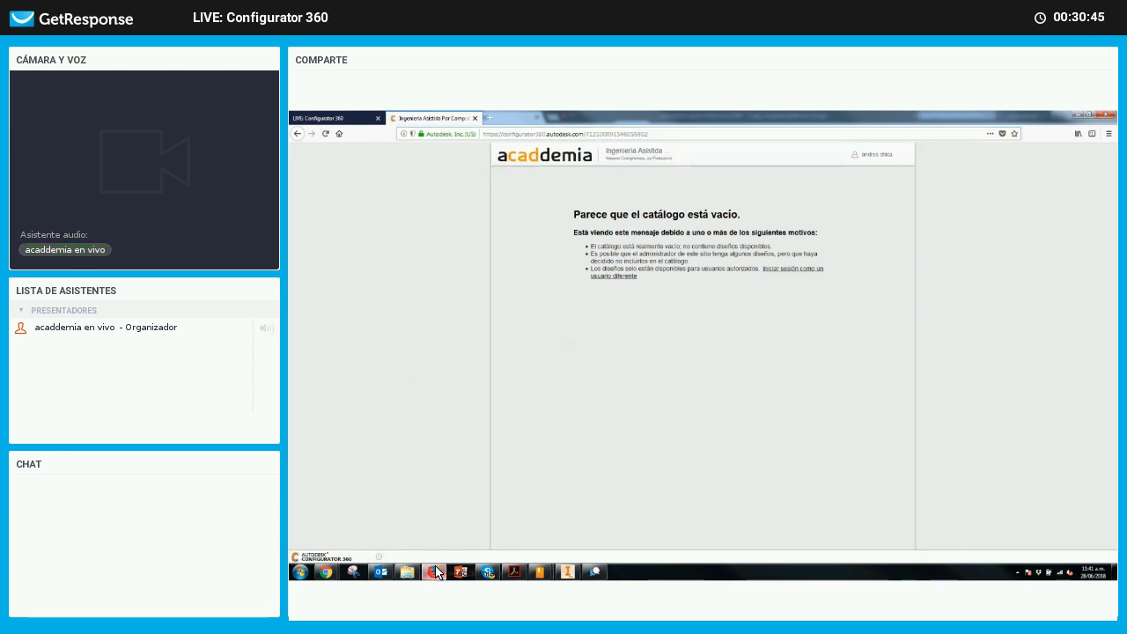
mouse_move(438, 574)
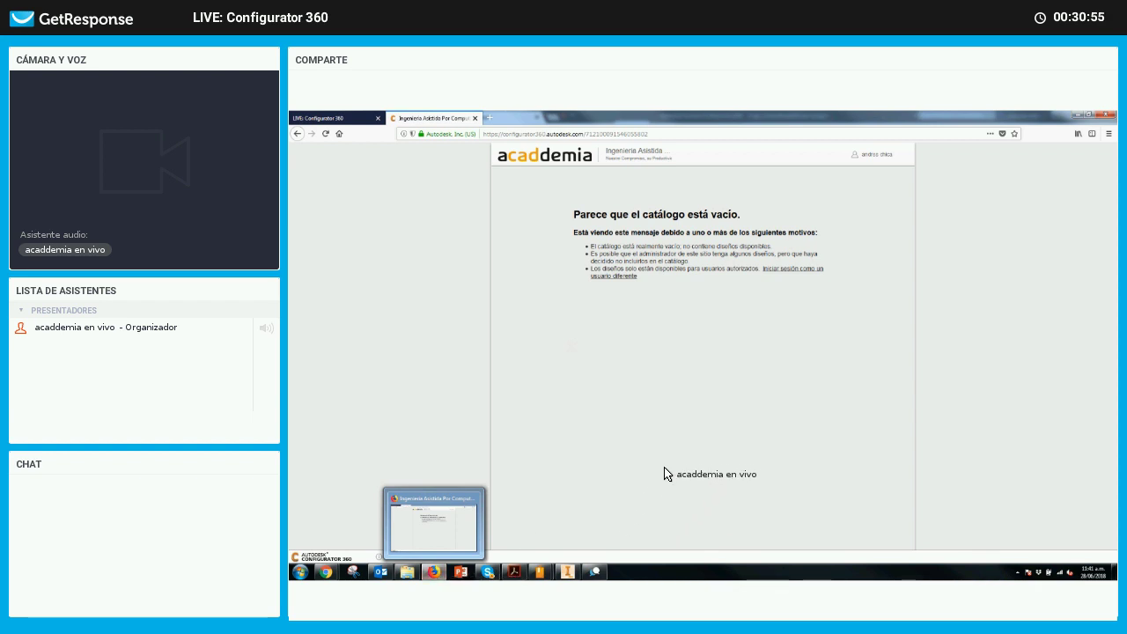
click(868, 172)
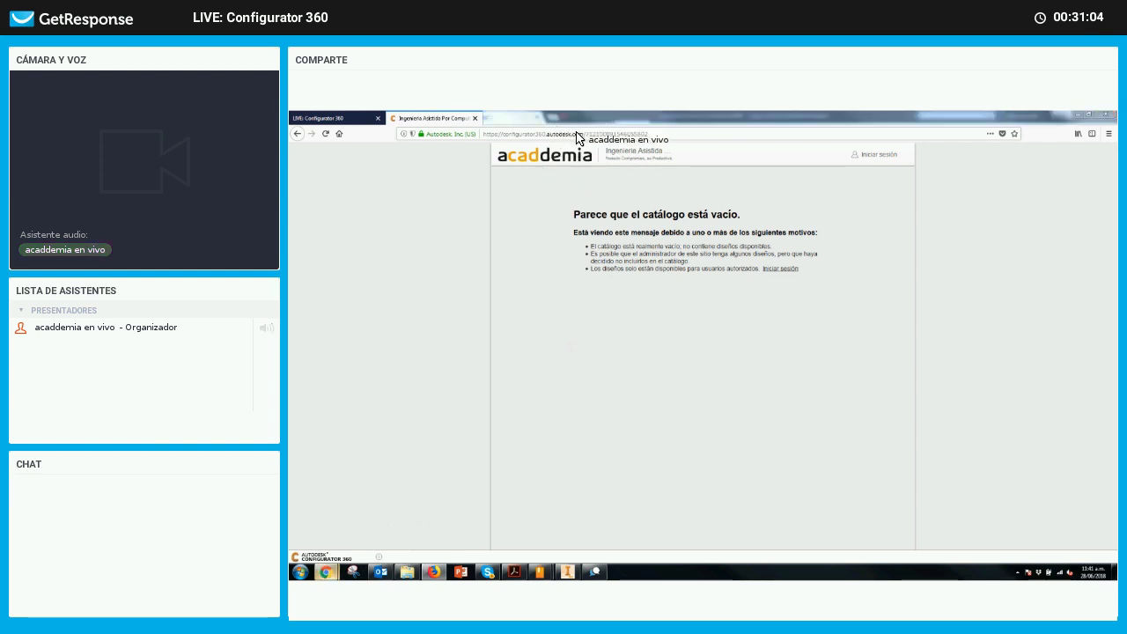
Return to the Chrome Product Catalog and open Screwdriver_acaddemia_LIVE to show the green screwdriver
click(326, 573)
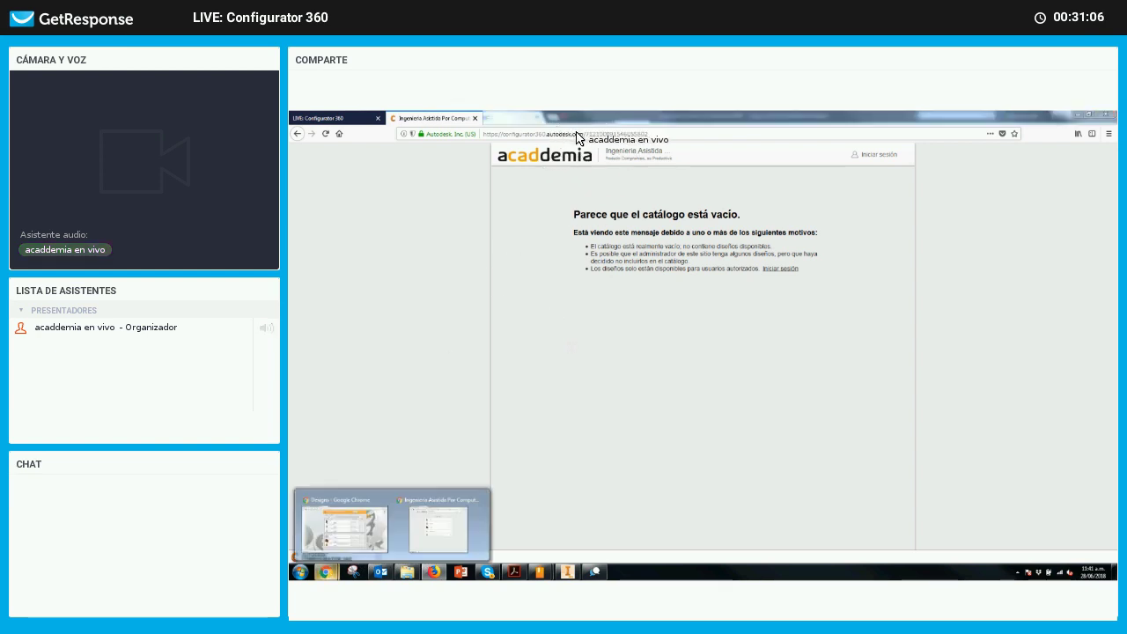
click(443, 521)
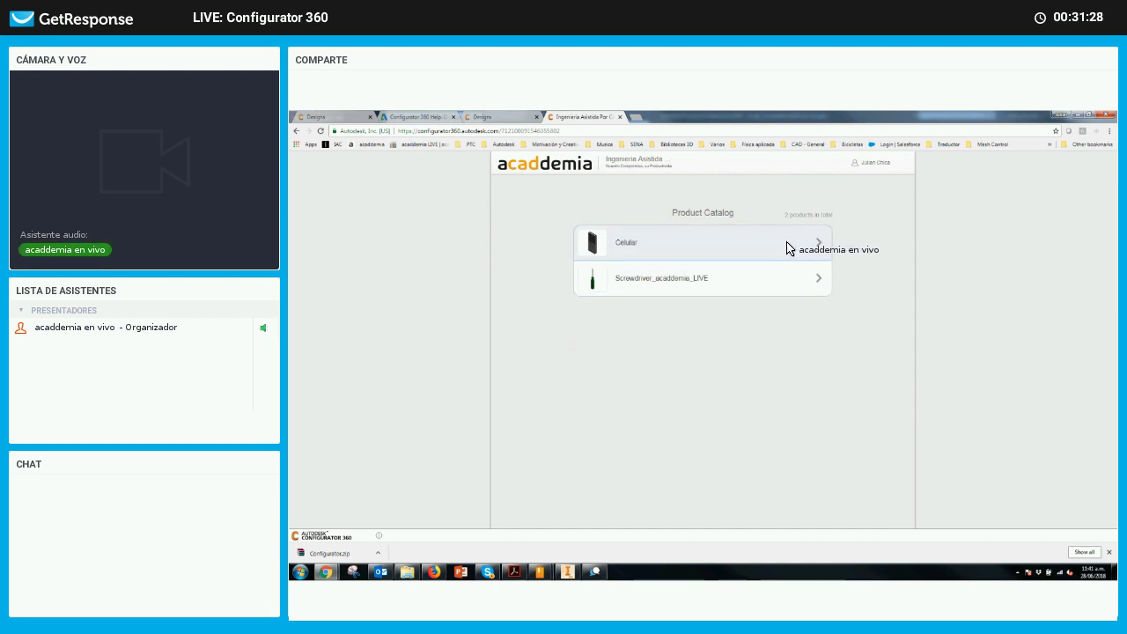
click(817, 280)
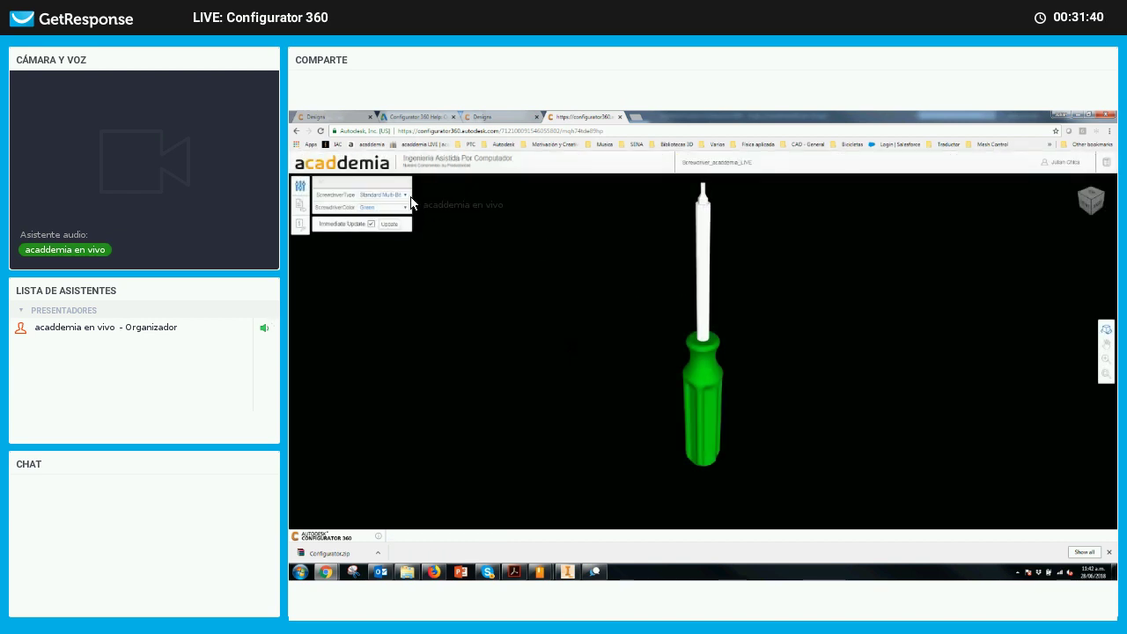
Set ScrewdriverType to Stubby Multi-Bit and ScrewdriverColor to Red, inspecting the 3D model
click(405, 194)
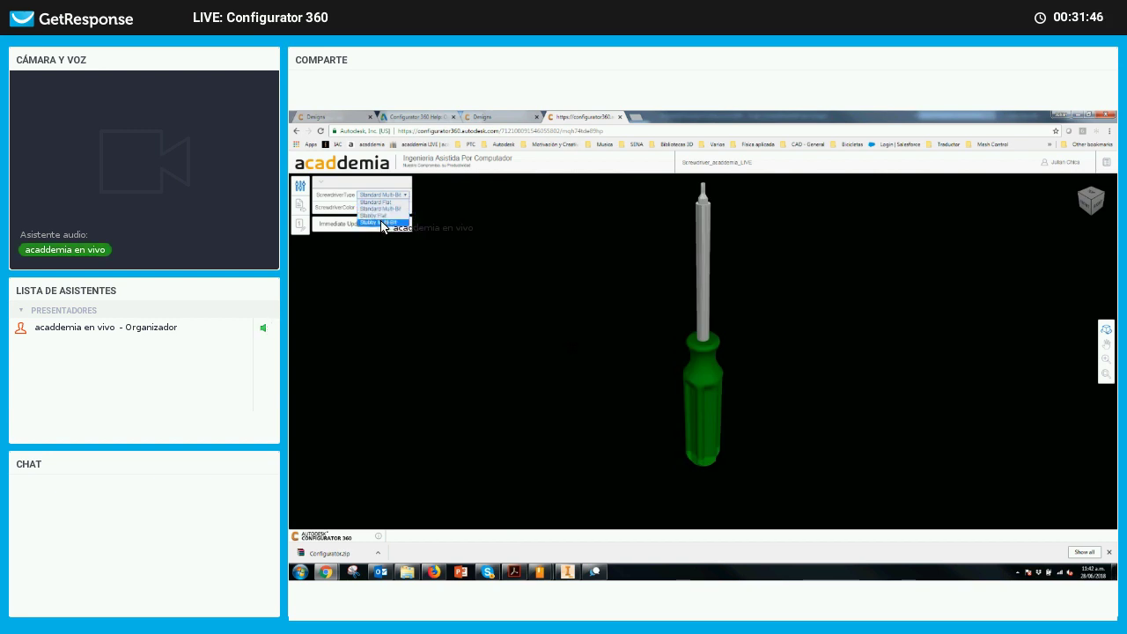
key(Return)
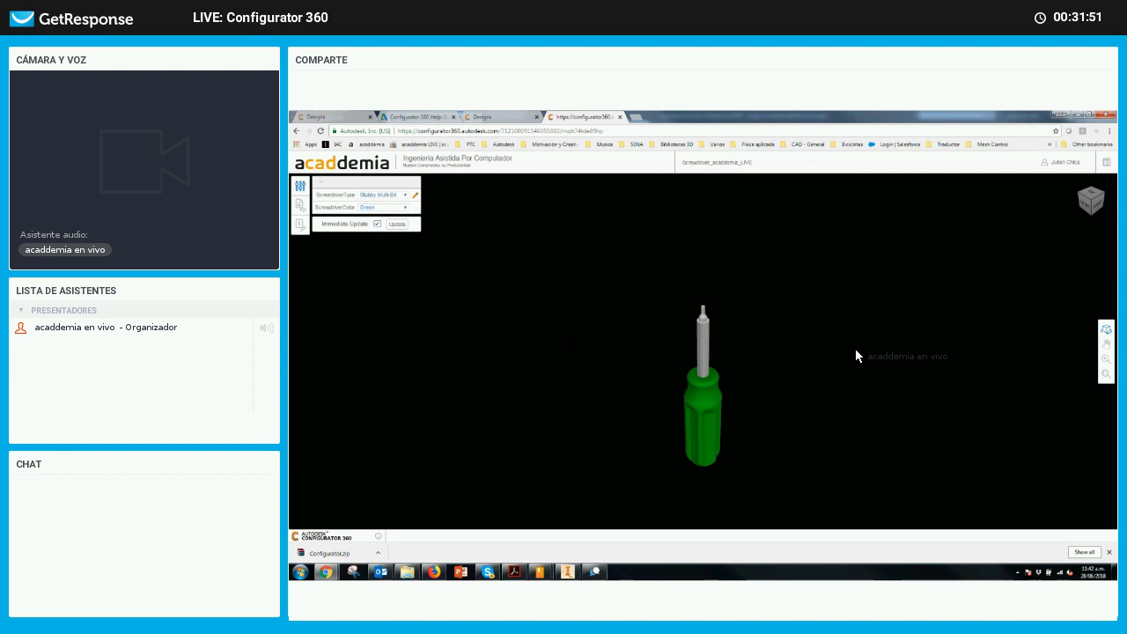
drag(749, 389, 548, 397)
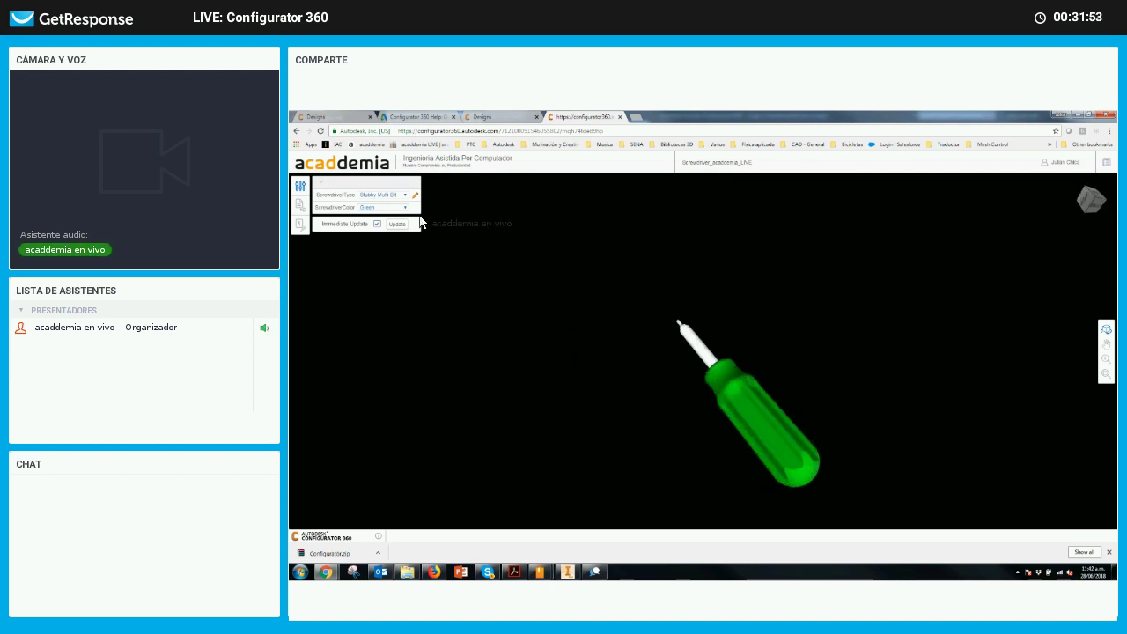
click(381, 208)
click(381, 235)
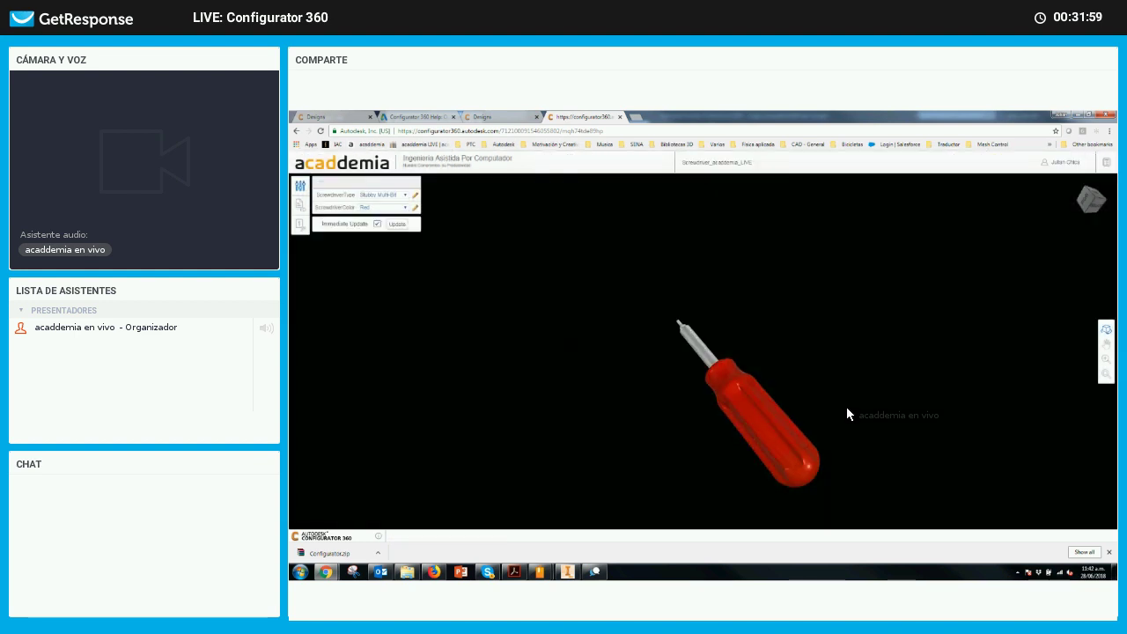
drag(812, 387, 861, 332)
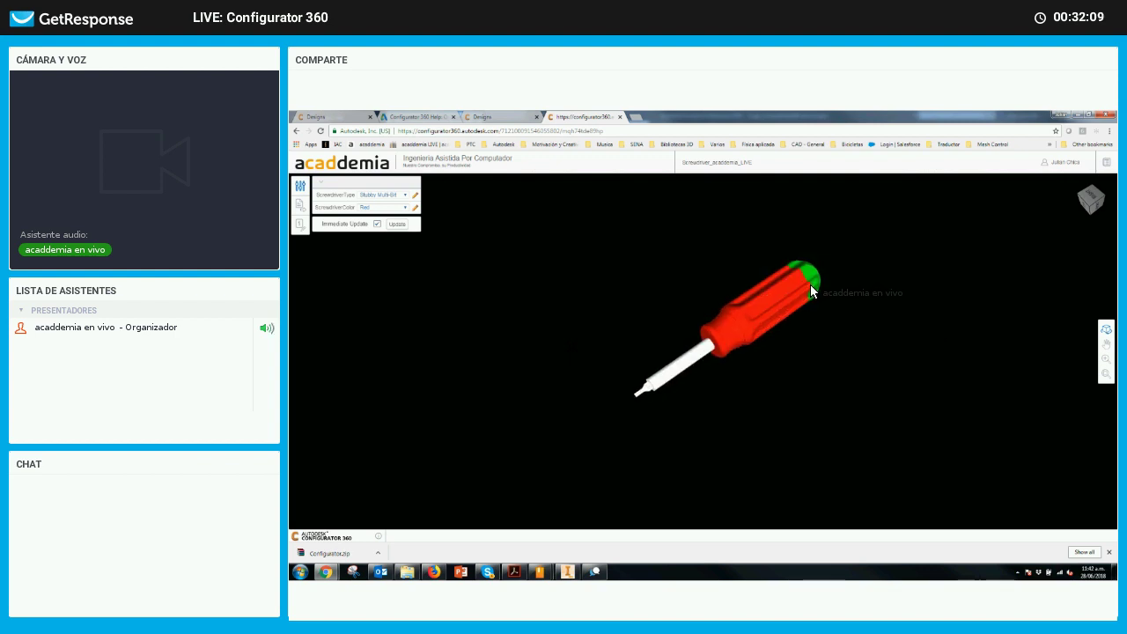
scroll(810, 284, up, 2)
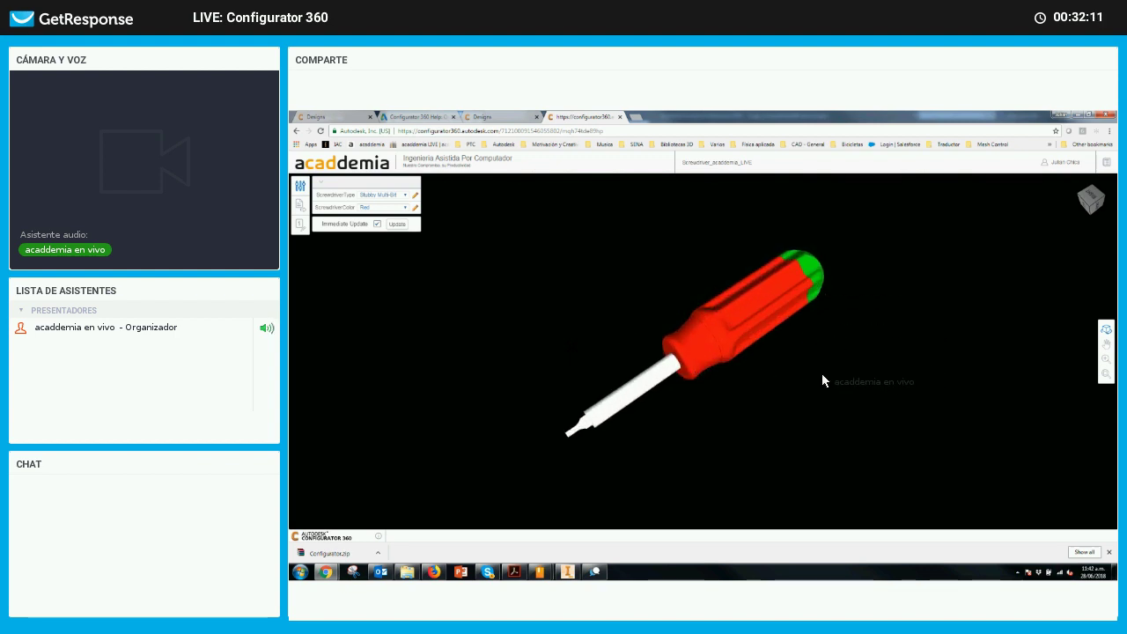
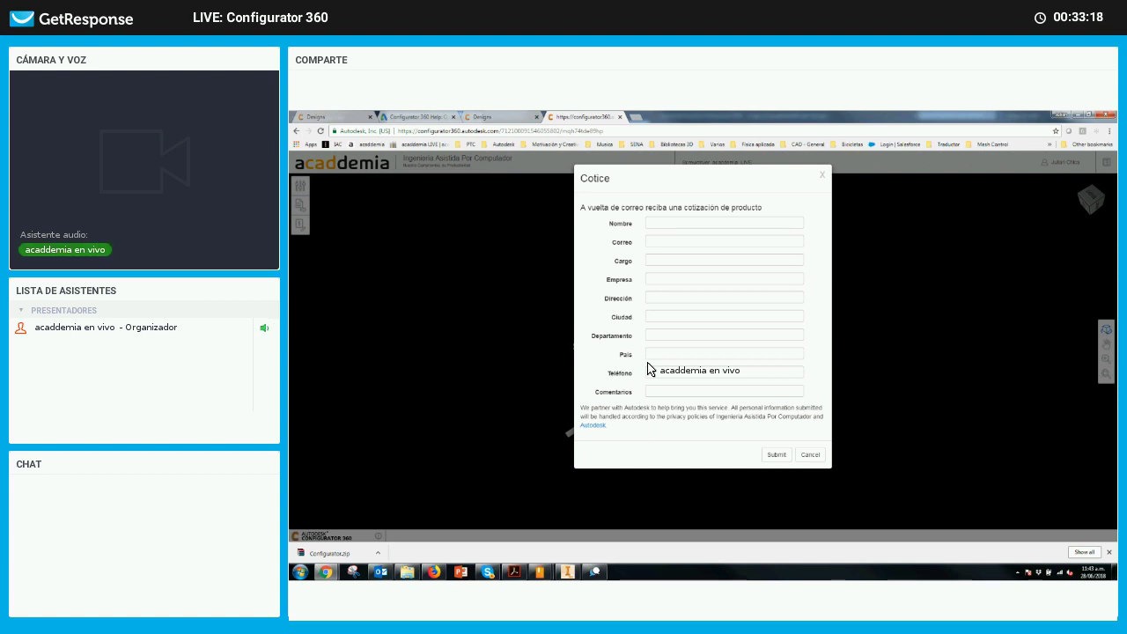
Enter the requester's name, e-mail and job title 'Ingeniero Consultor PLM' in the quote form
click(663, 225)
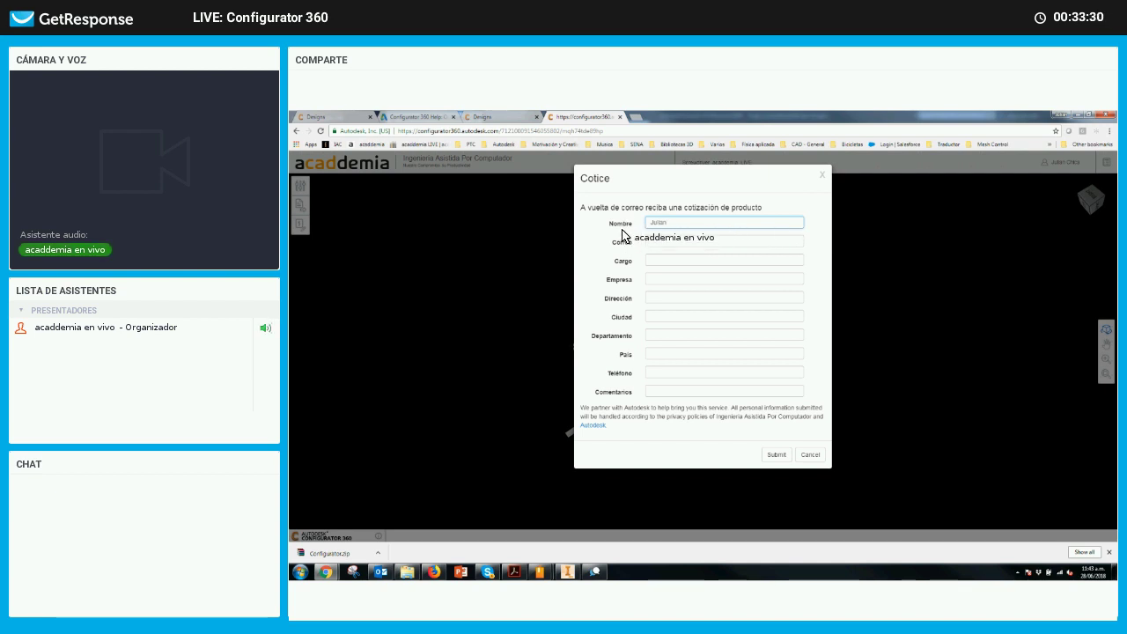
click(650, 244)
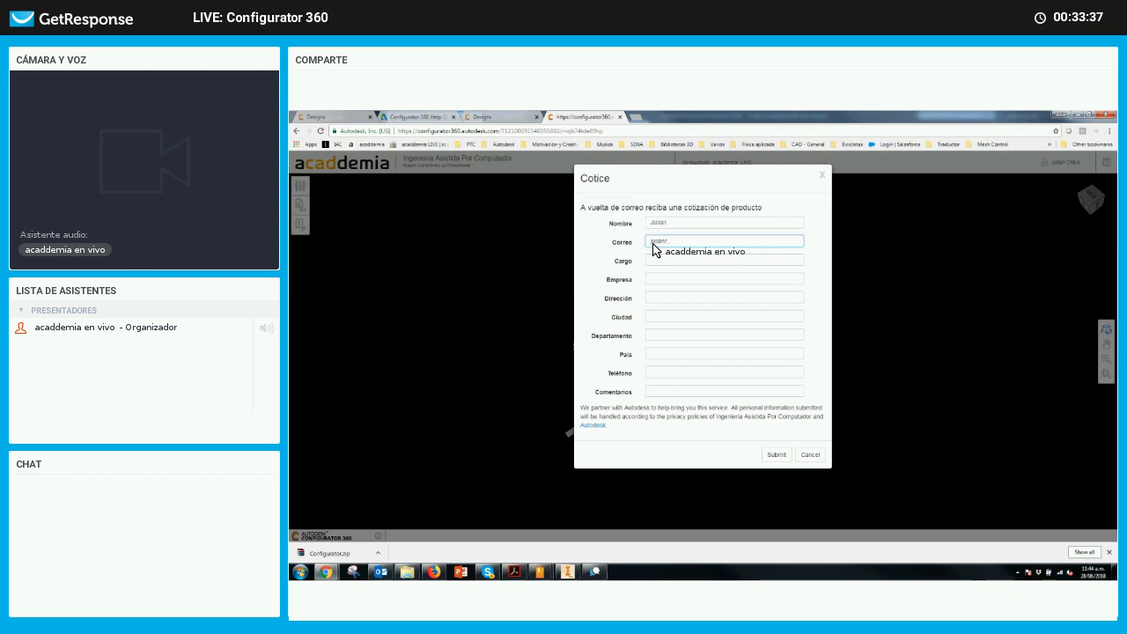
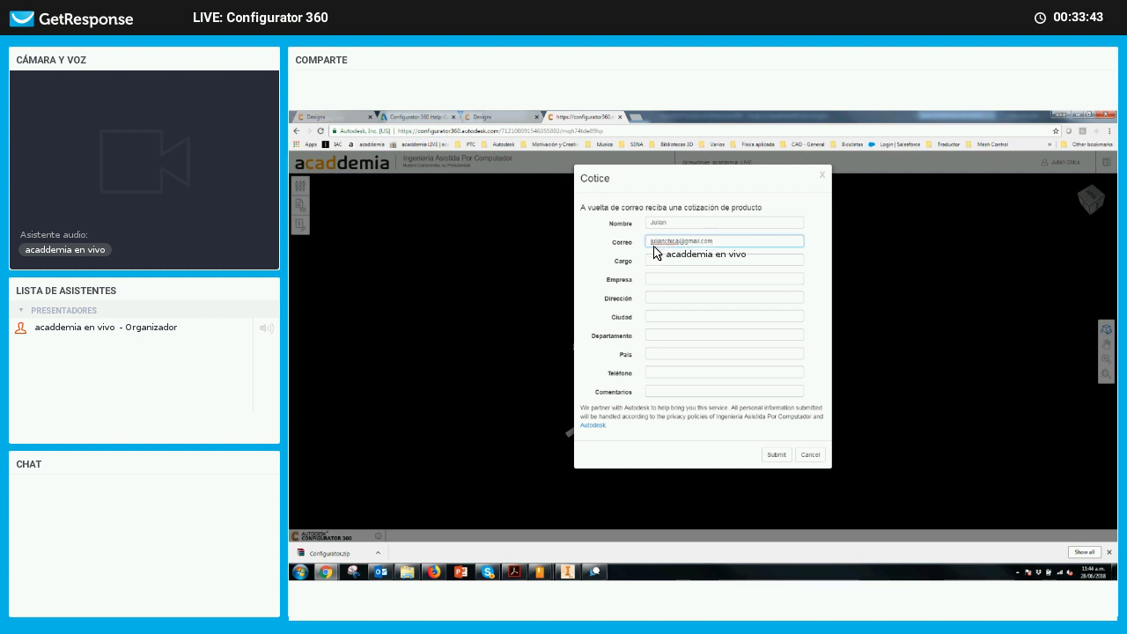
click(660, 261)
text(Ing)
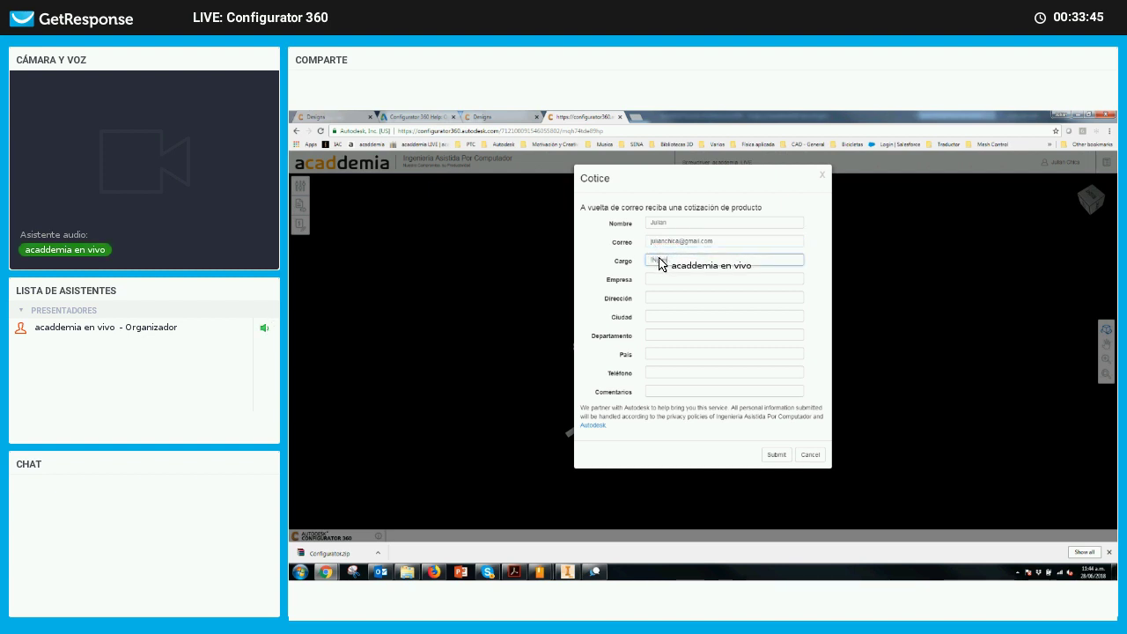
text(eniero Consultor PLM)
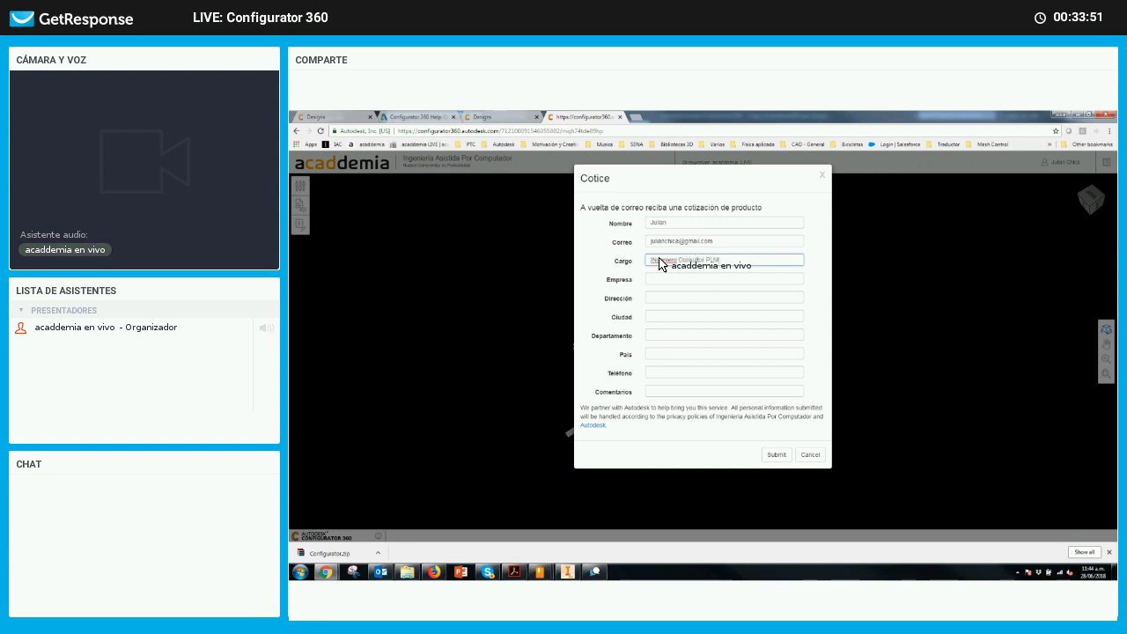
click(676, 282)
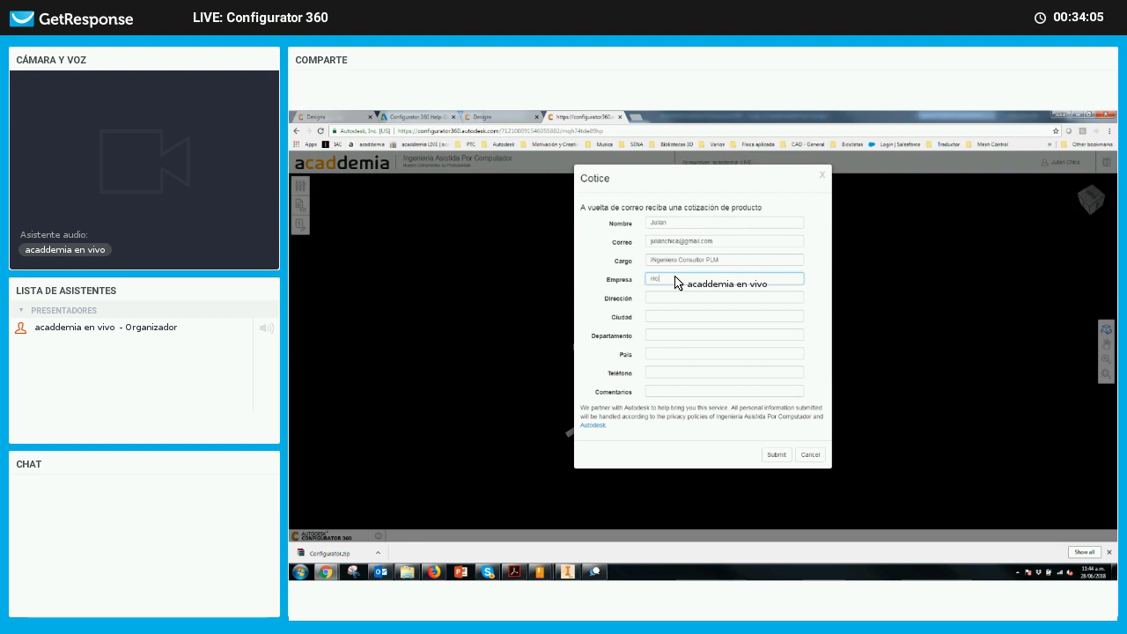
Fill in the street address, city Medellin, department Antioquia and country Colombia
click(671, 300)
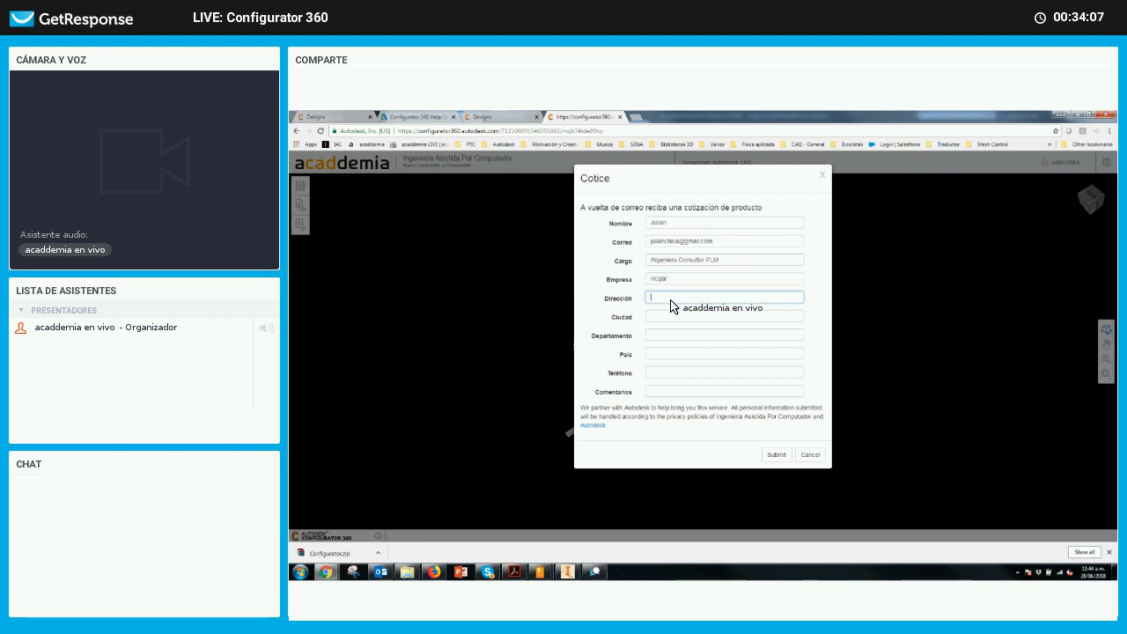
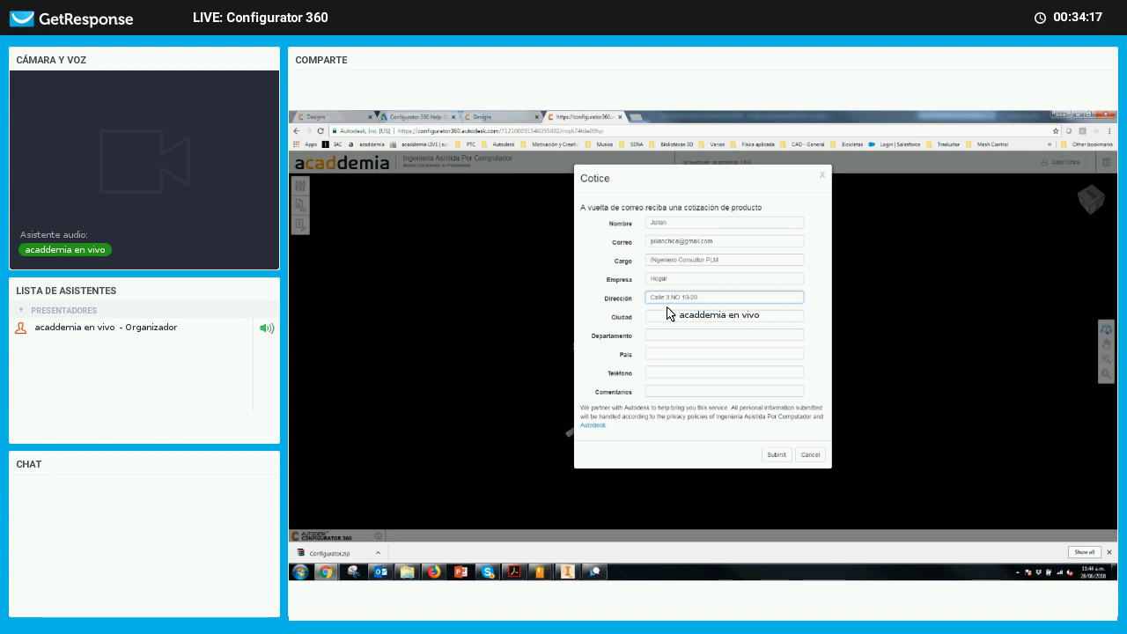
click(653, 319)
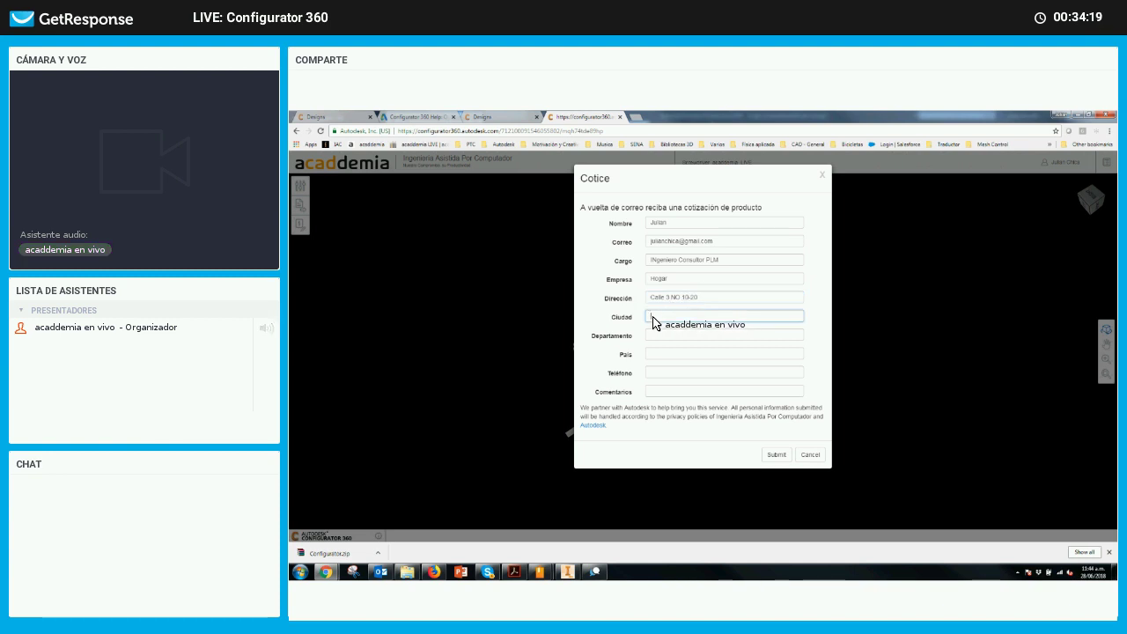
text(Medellin)
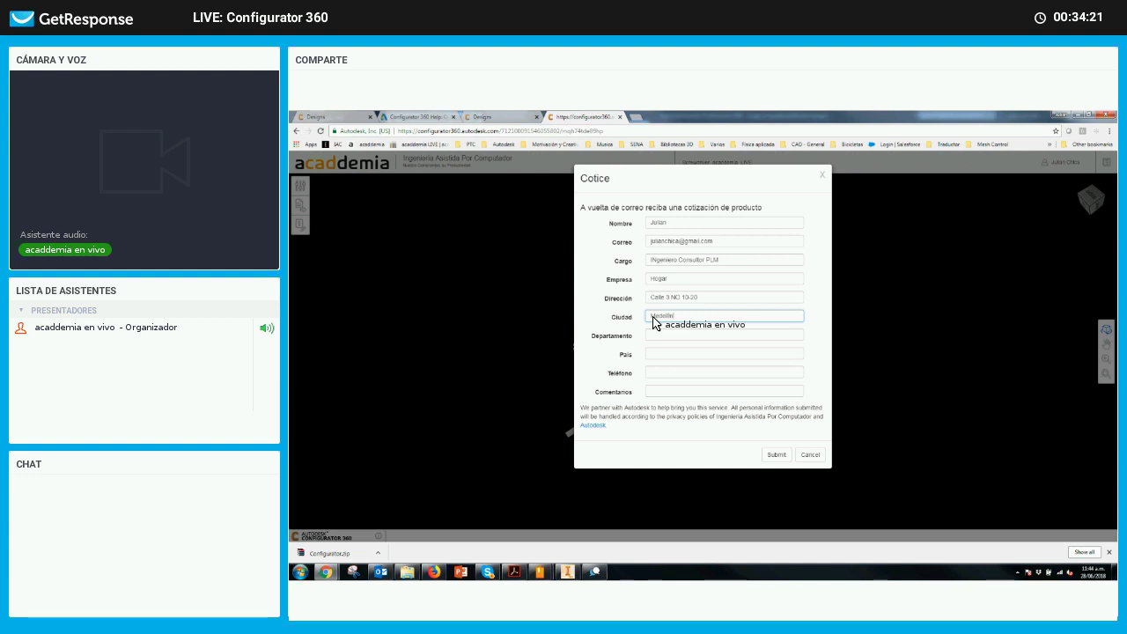
click(667, 336)
text(An)
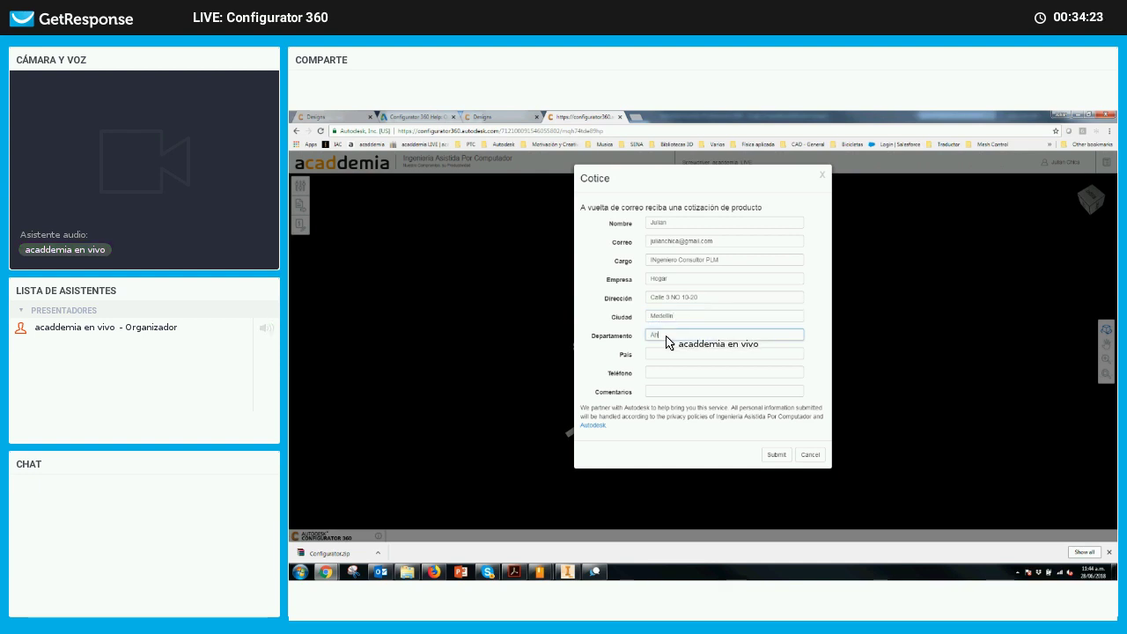
text(tio)
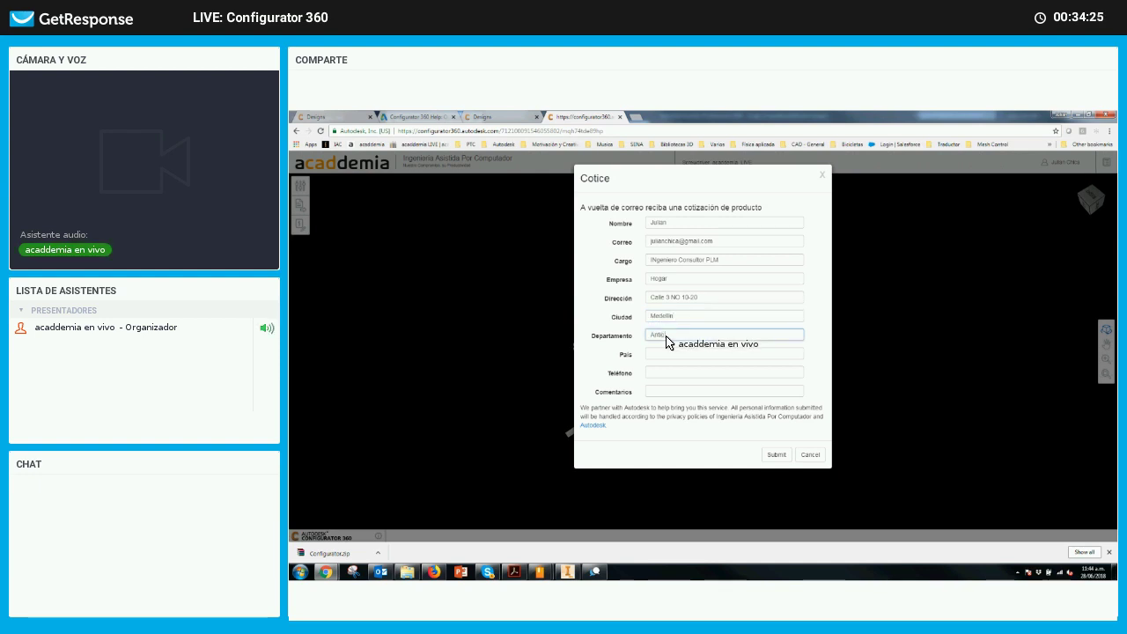
text(quia)
click(667, 354)
text(Colo)
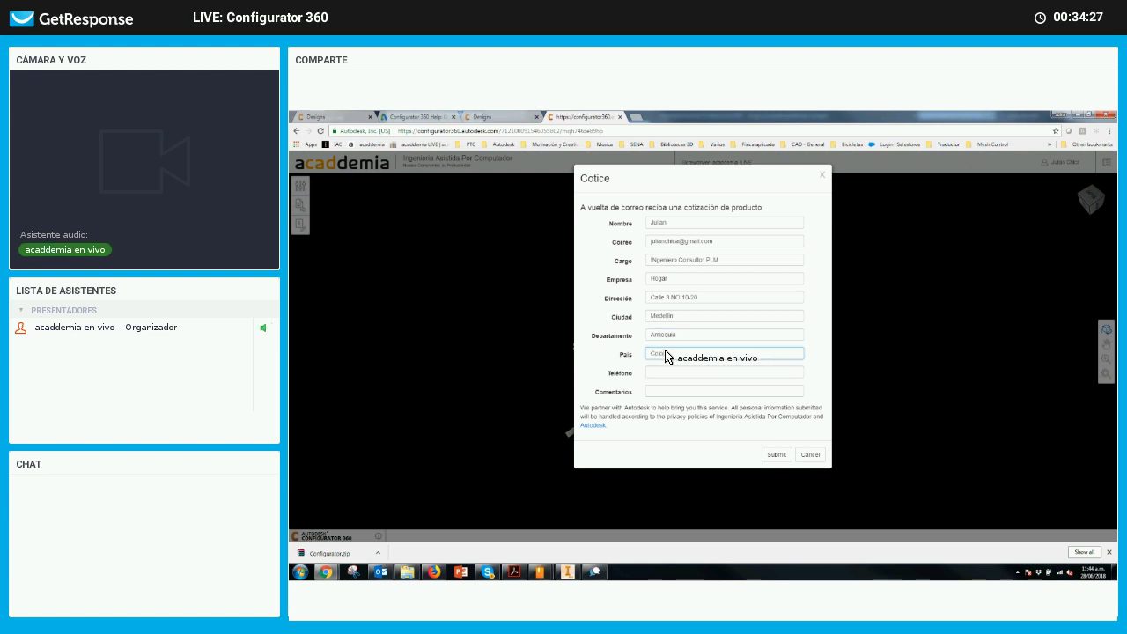
text(mbia)
Enter the phone number and a comment asking how the product is packed for transport
click(657, 374)
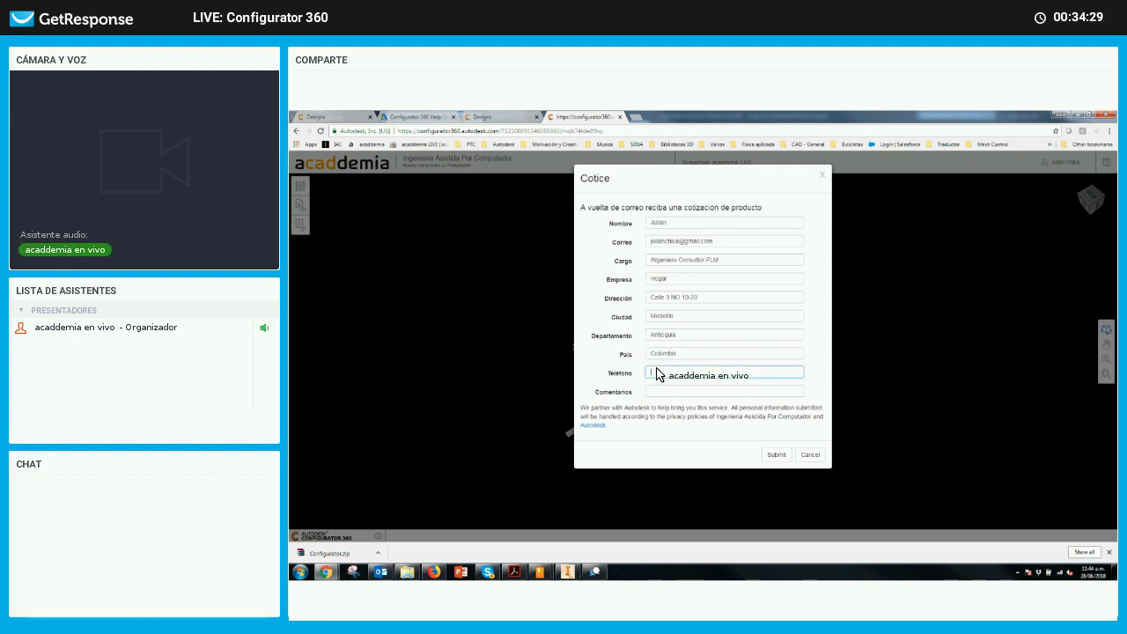
text(2)
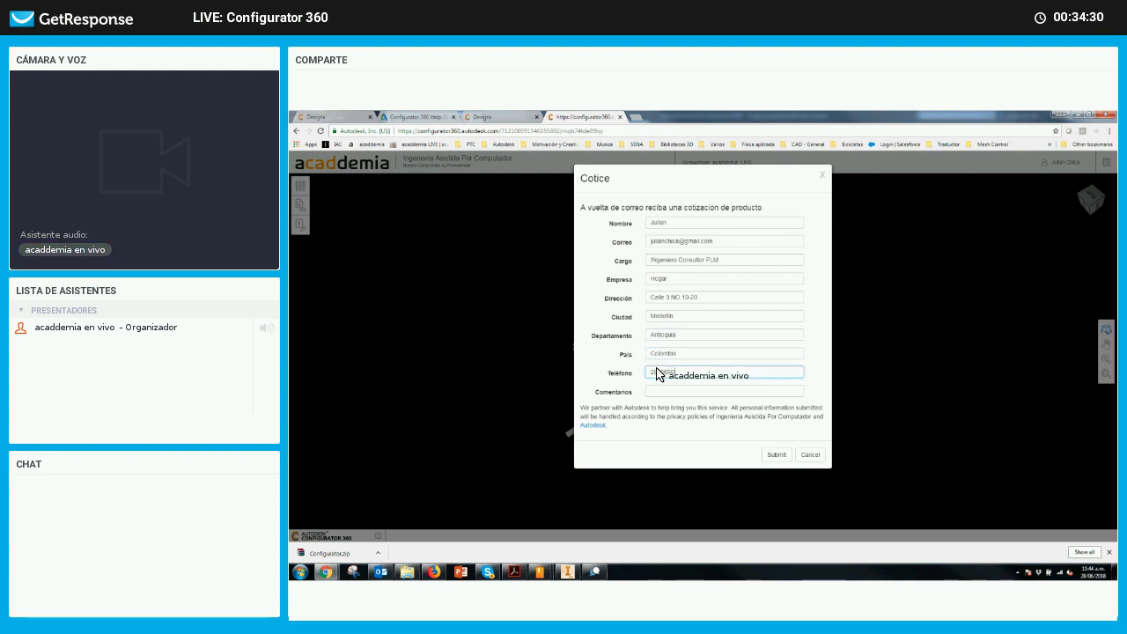
text(6366888)
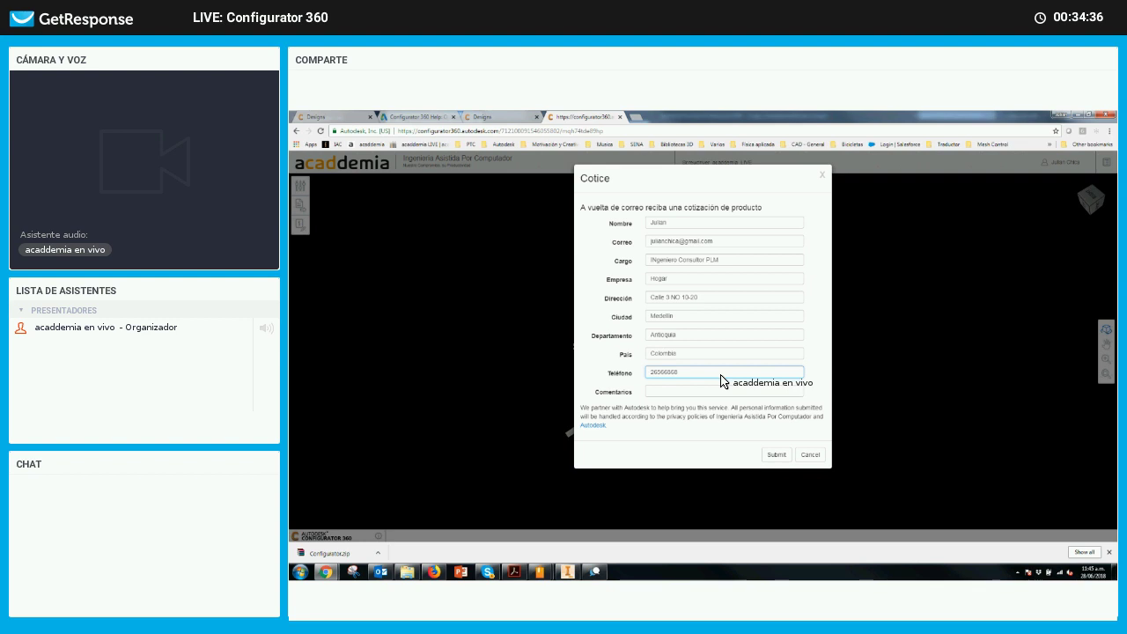
click(708, 393)
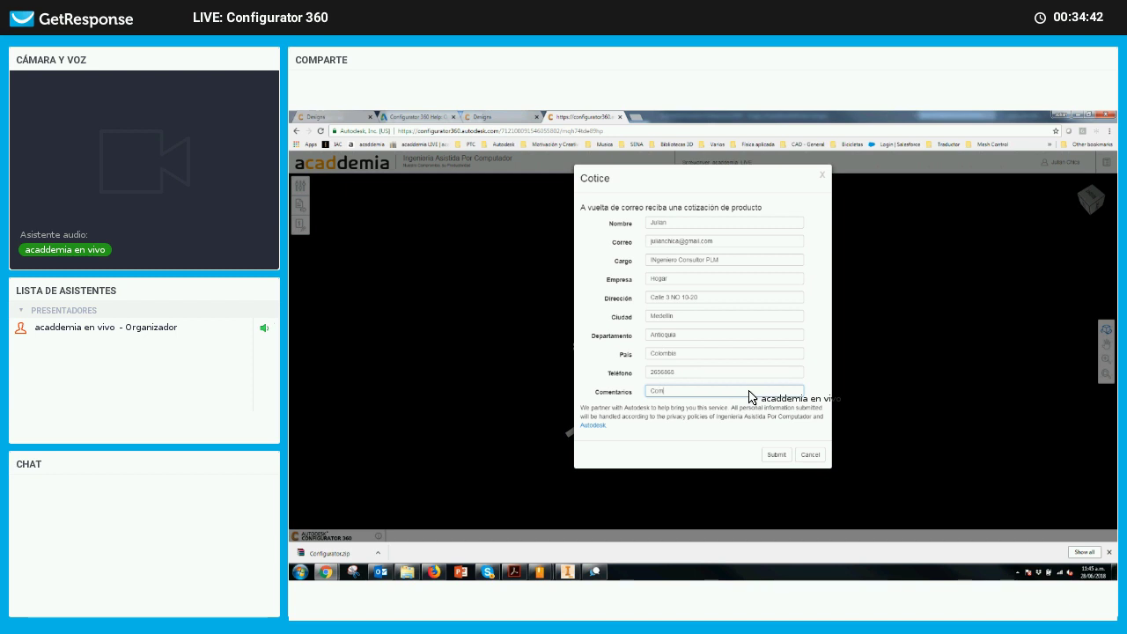
text(Como viene)
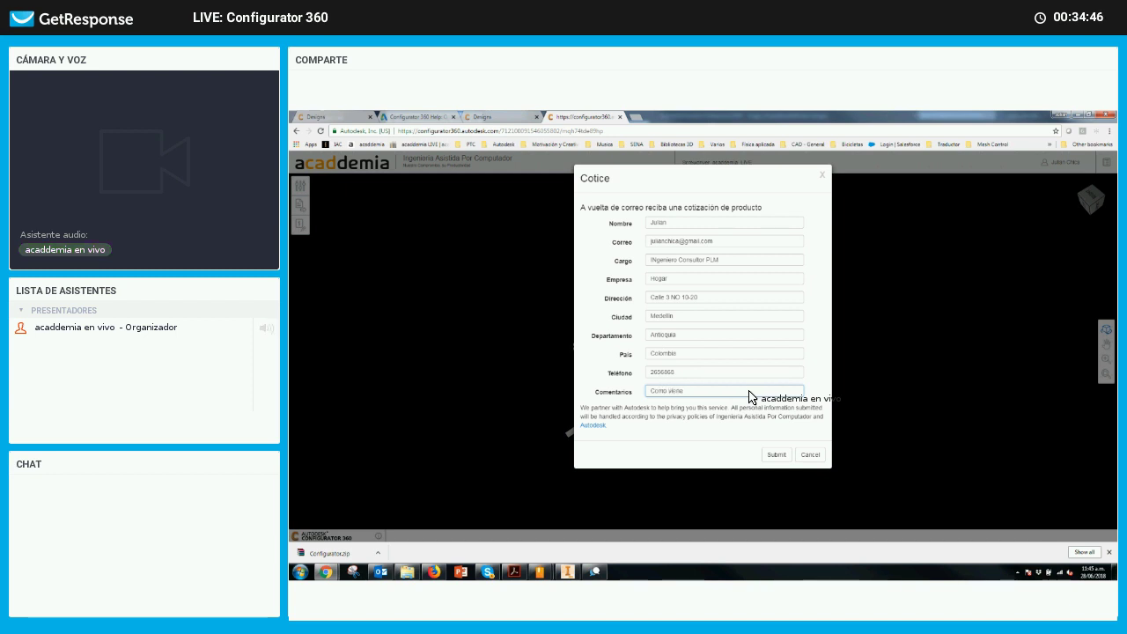
text( empa)
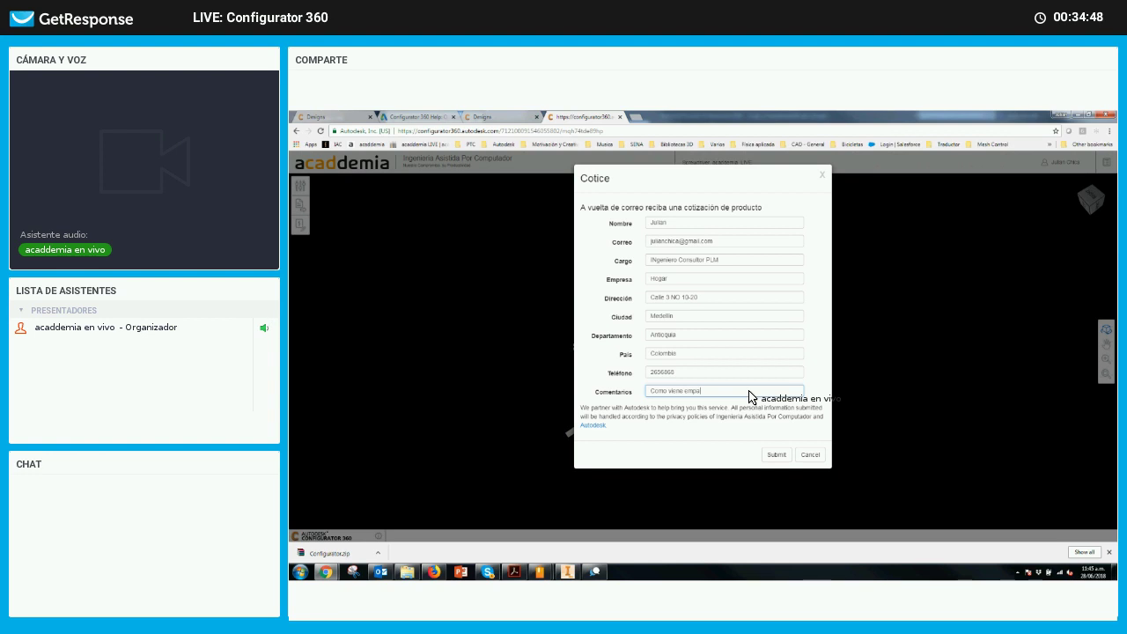
text(cado y quien es su operado)
text(rador de tr)
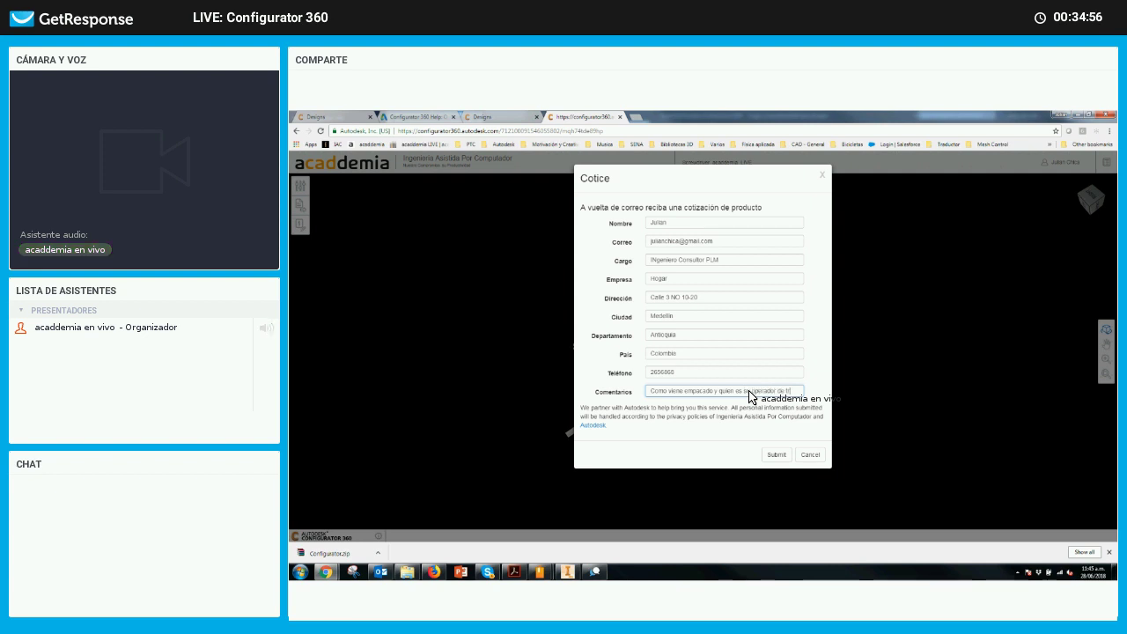
text(ansporte)
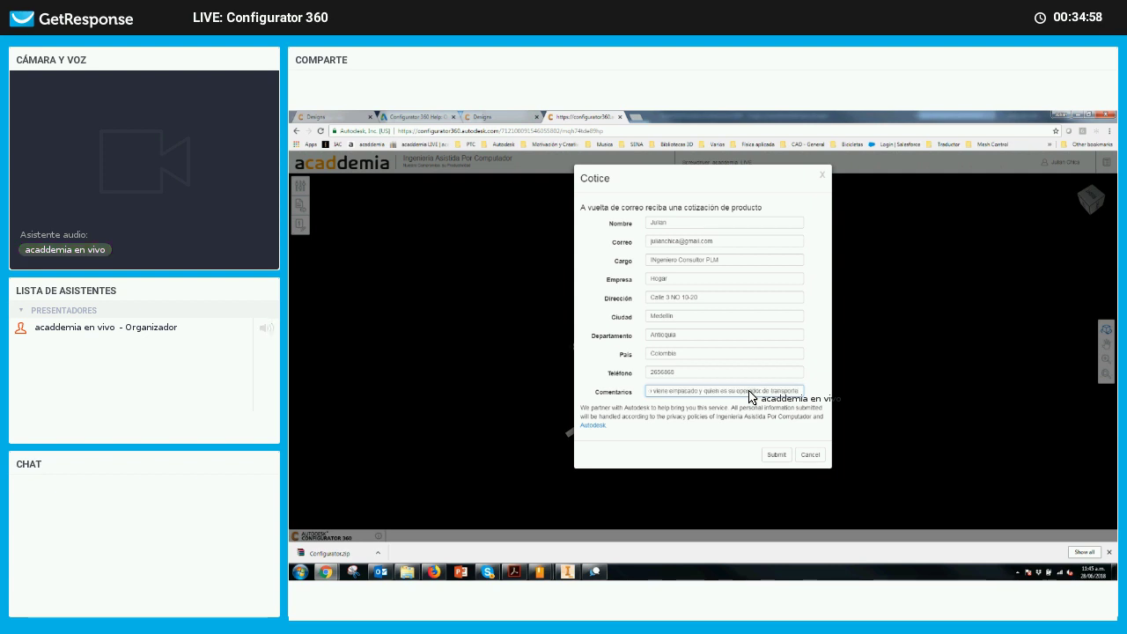
text(?)
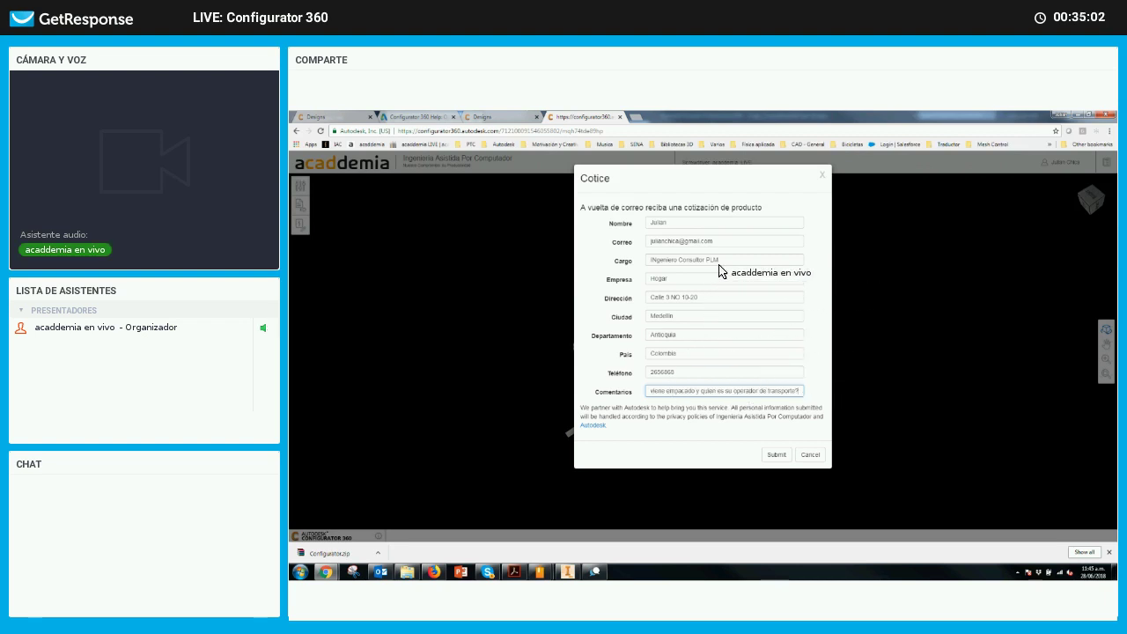
Submit the completed quote request
click(782, 458)
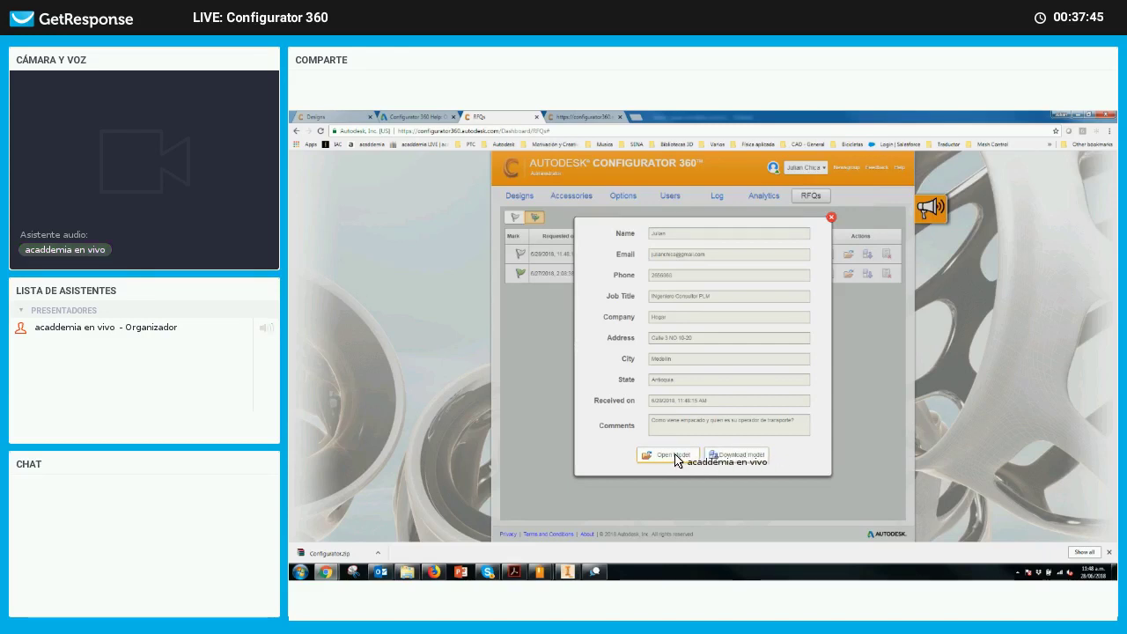
View the red screwdriver model, then flag the new request as reviewed in the administrator RFQs list
click(673, 458)
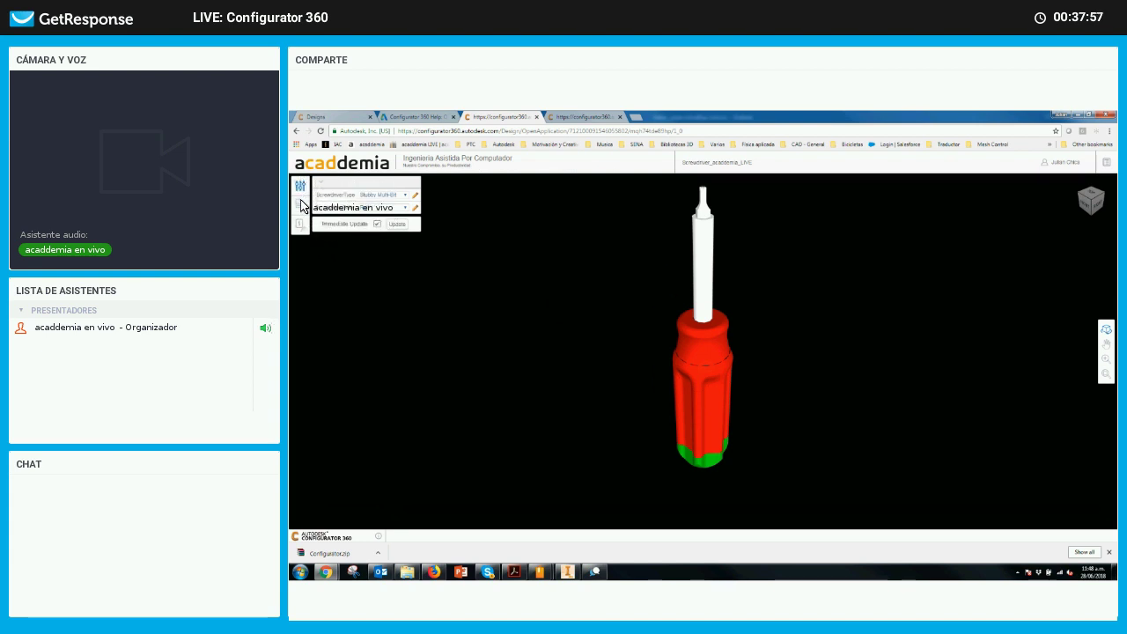
click(1054, 164)
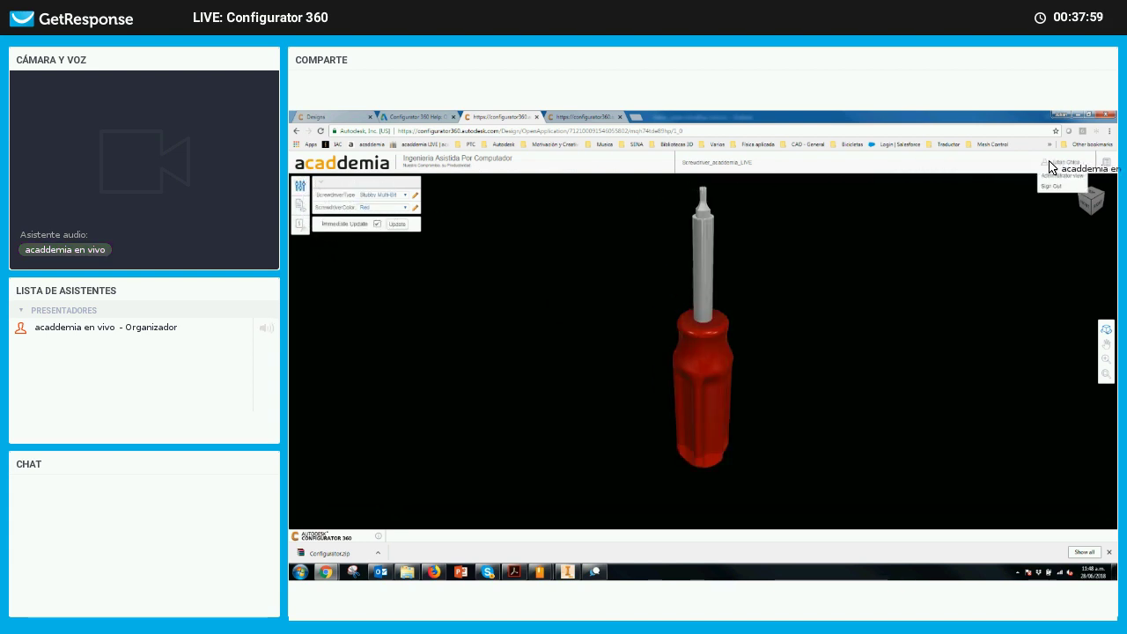
click(1063, 176)
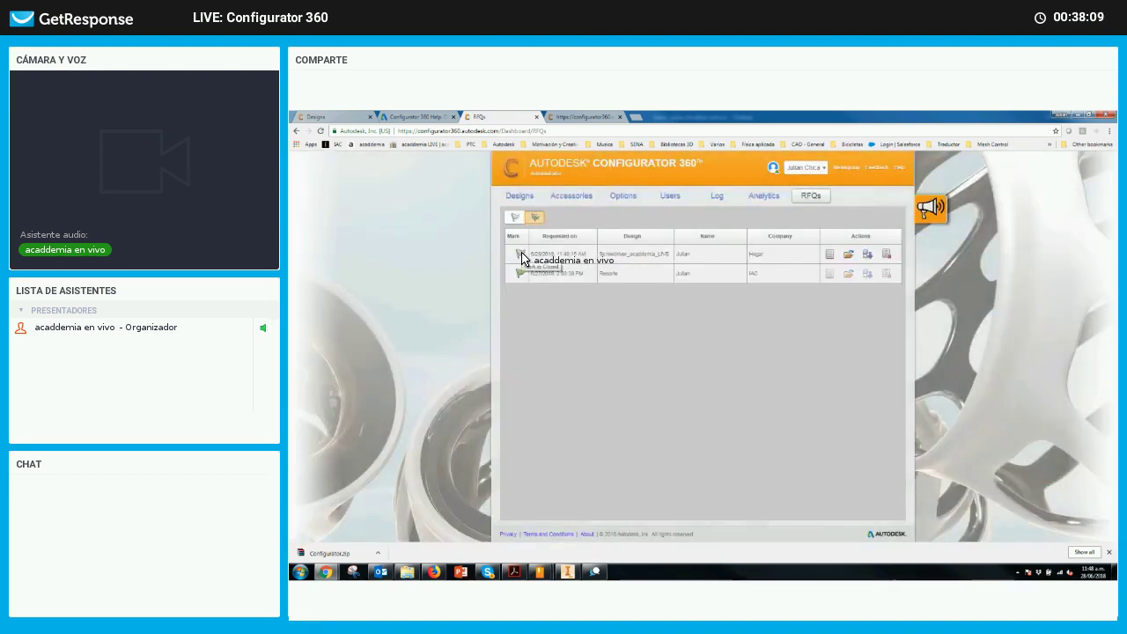
click(520, 255)
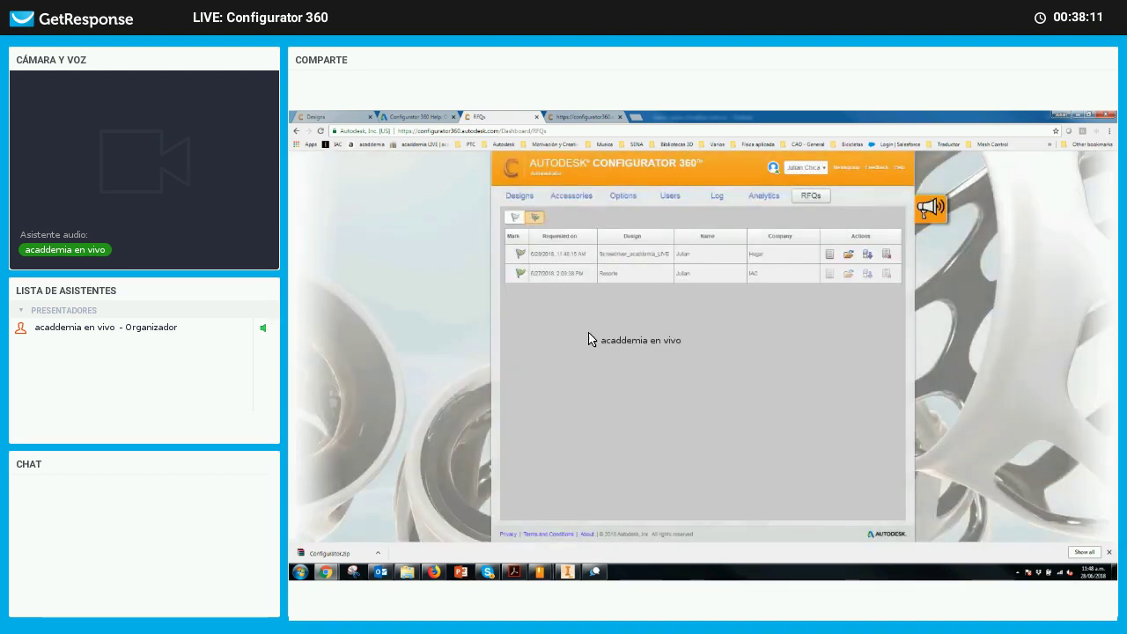